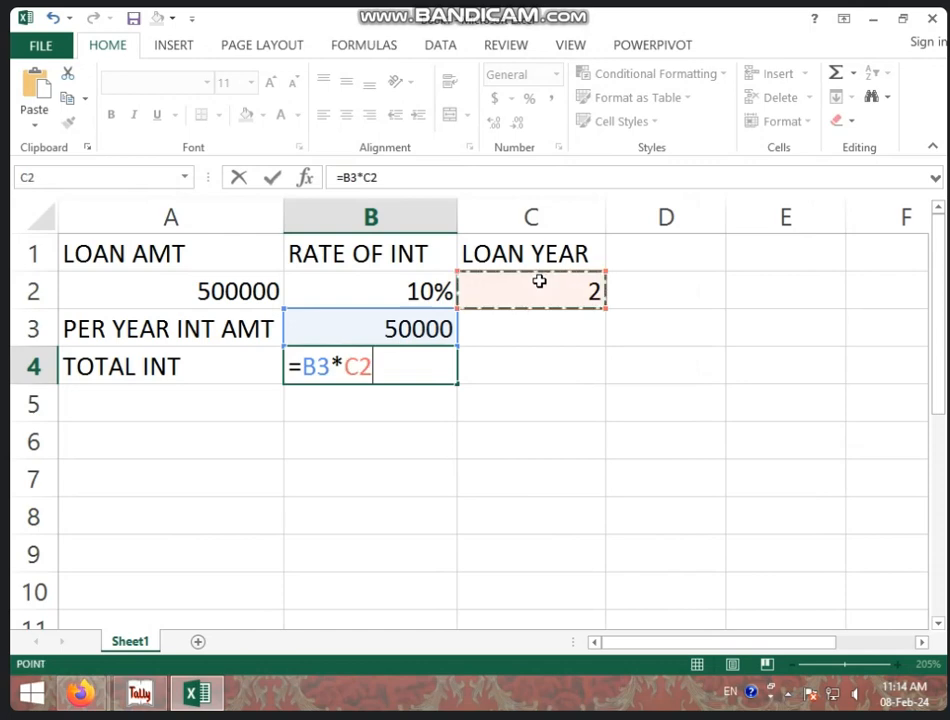
- Complete the total interest in B4 by multiplying the yearly interest by the loan years, =B3*C2
key(Return)
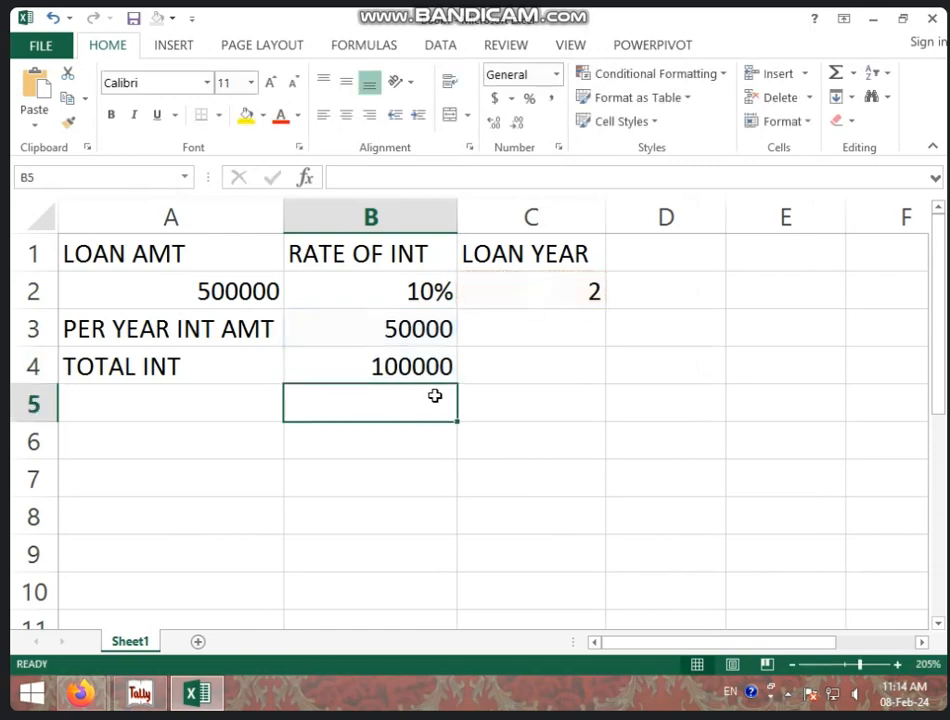
click(391, 324)
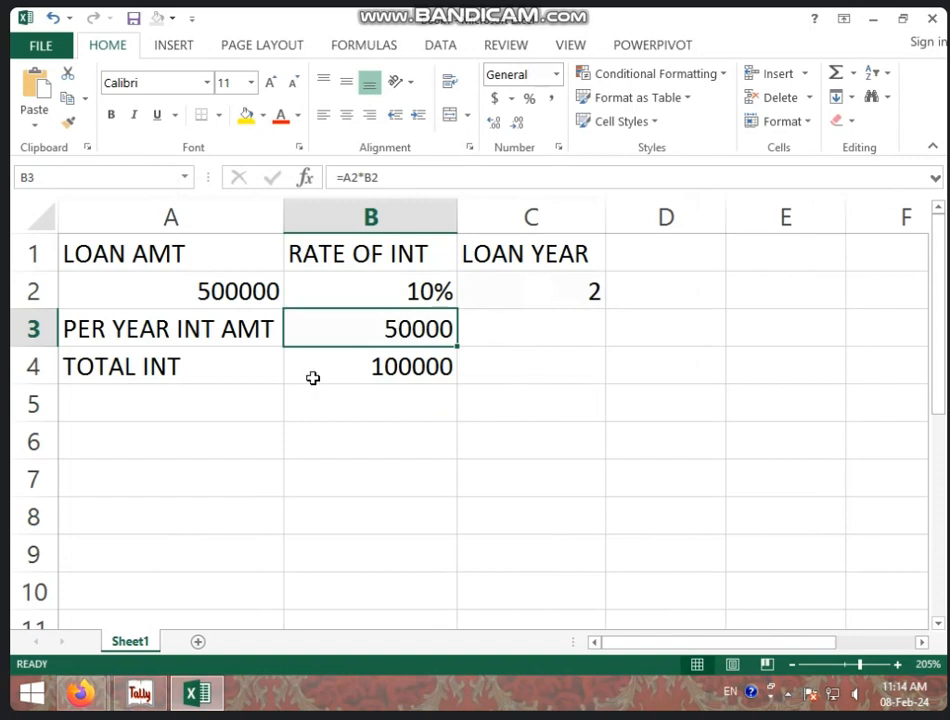
click(256, 394)
click(257, 290)
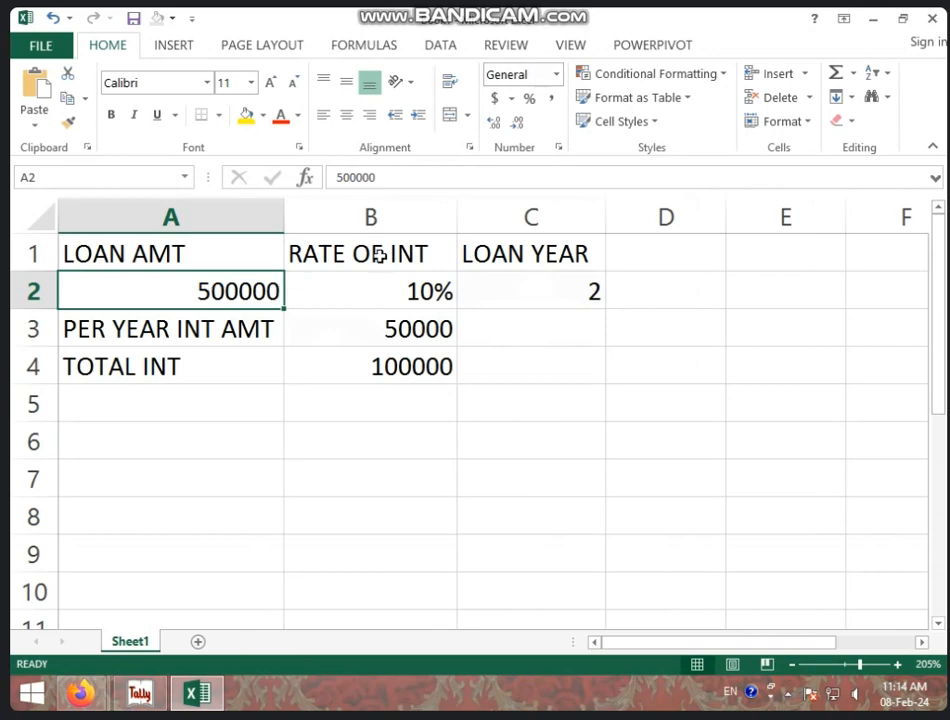
click(424, 364)
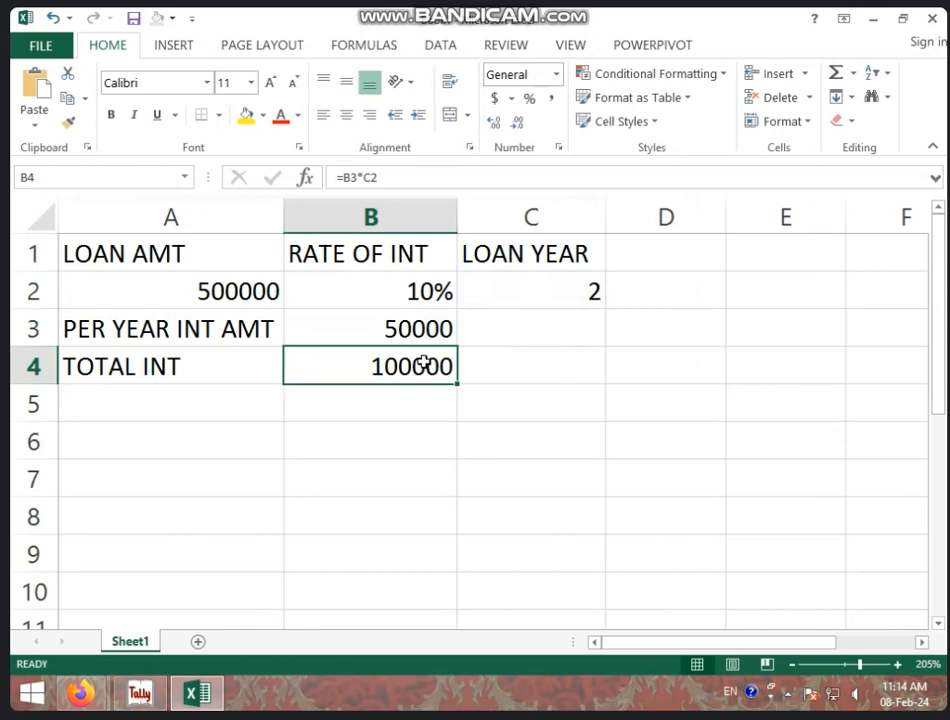
- Label cell A5 "LOAN + INT" below the total interest row
click(261, 400)
text(LOAN)
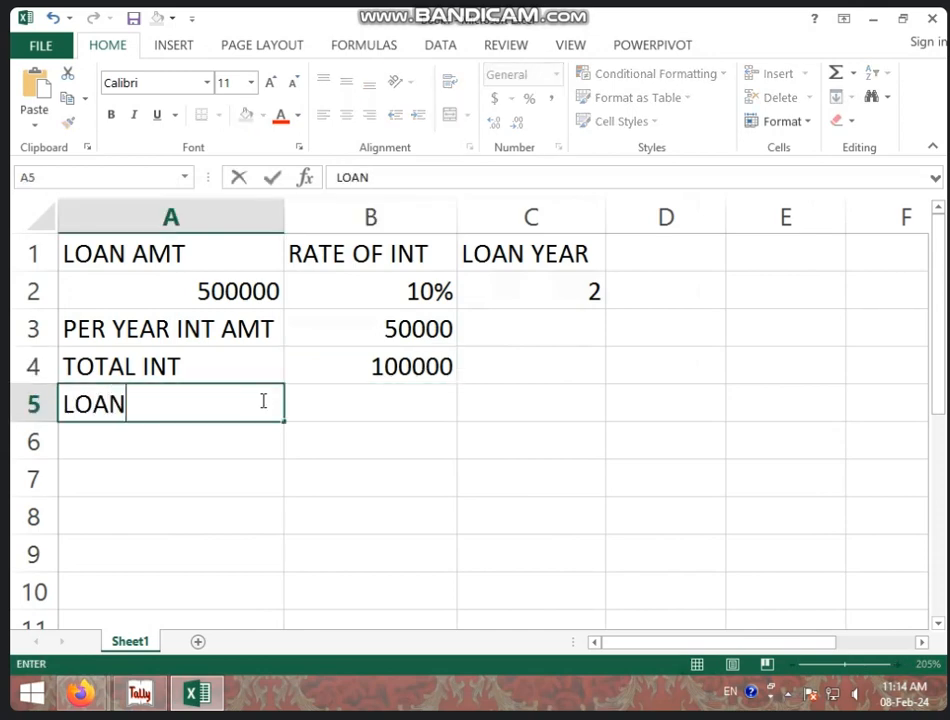
text( + INT)
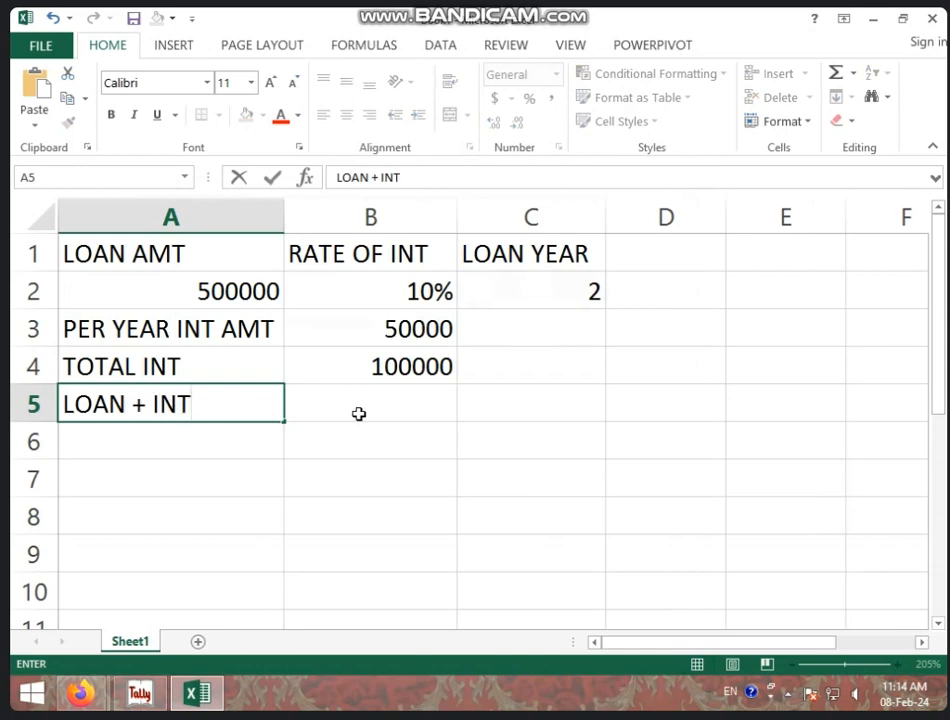
- Calculate the loan plus interest in B5 by adding the loan amount and total interest, =A2+B4
click(369, 413)
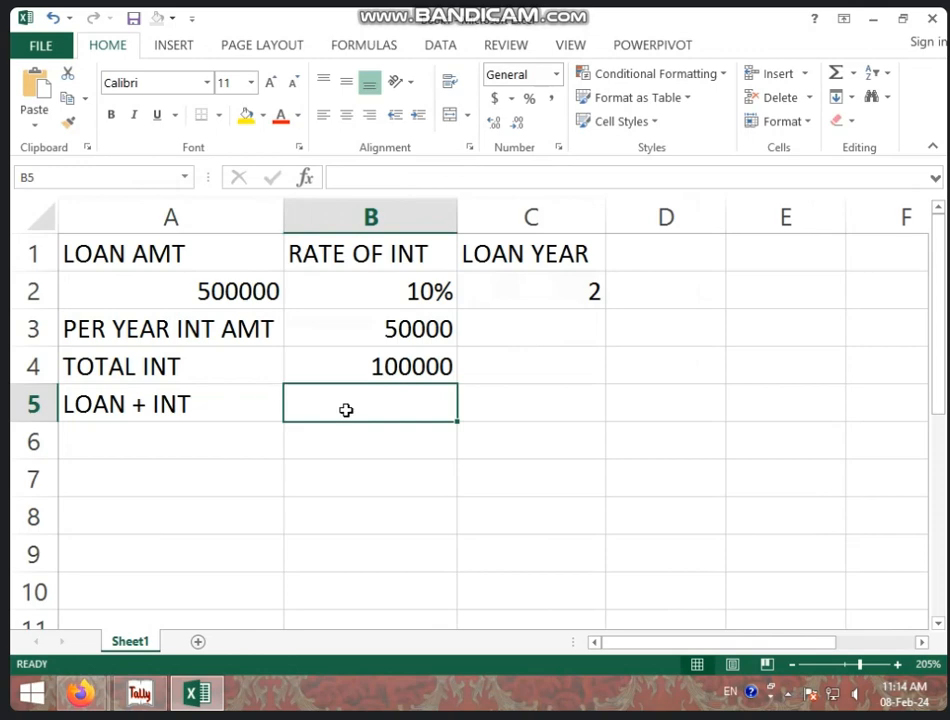
text(=)
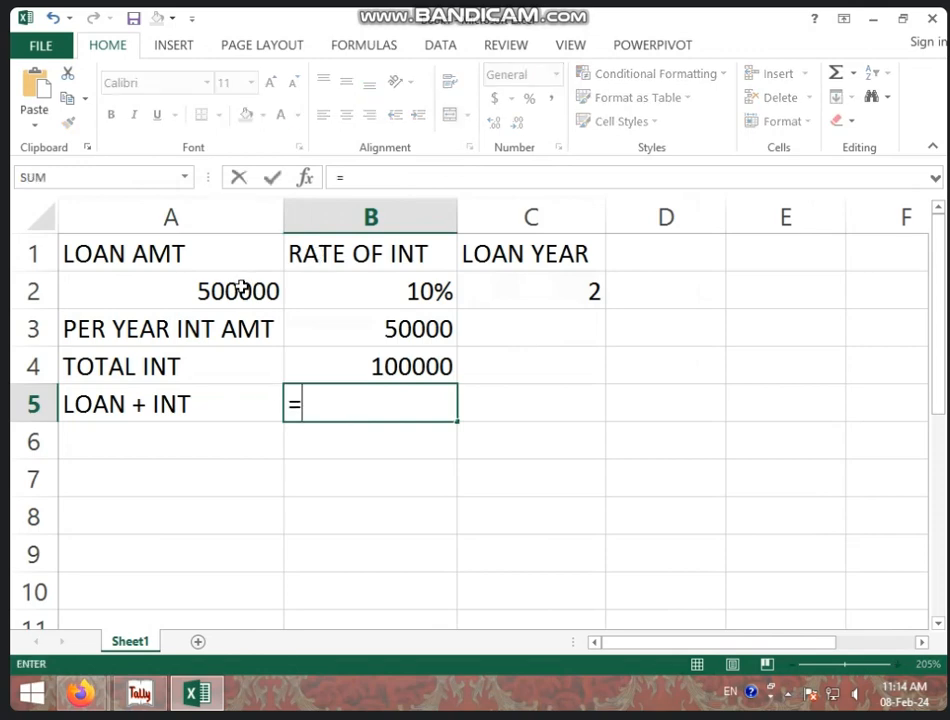
click(241, 287)
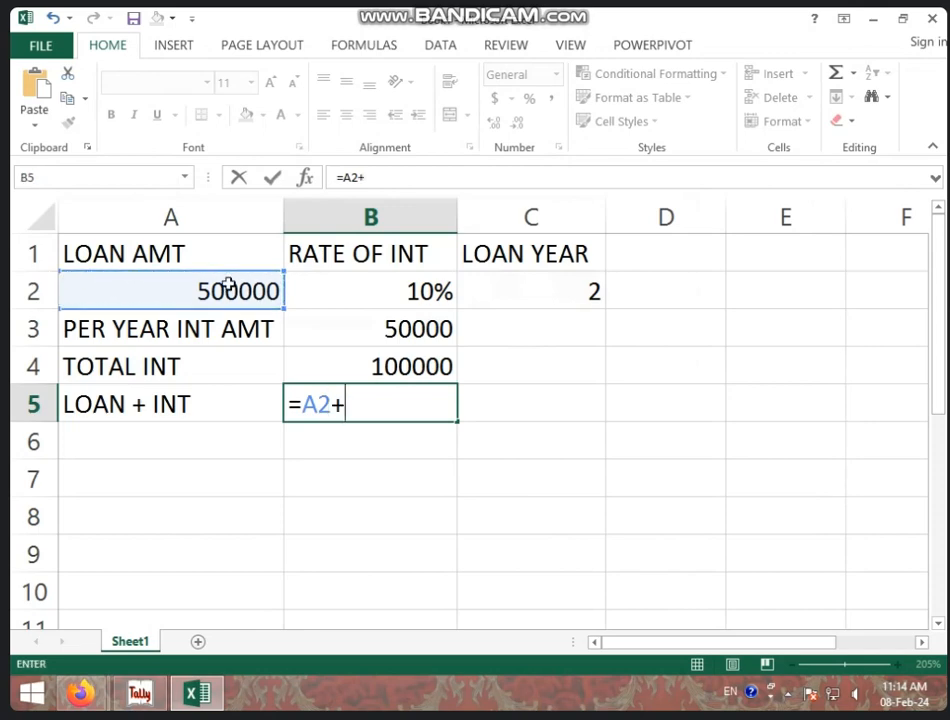
text(+)
click(345, 365)
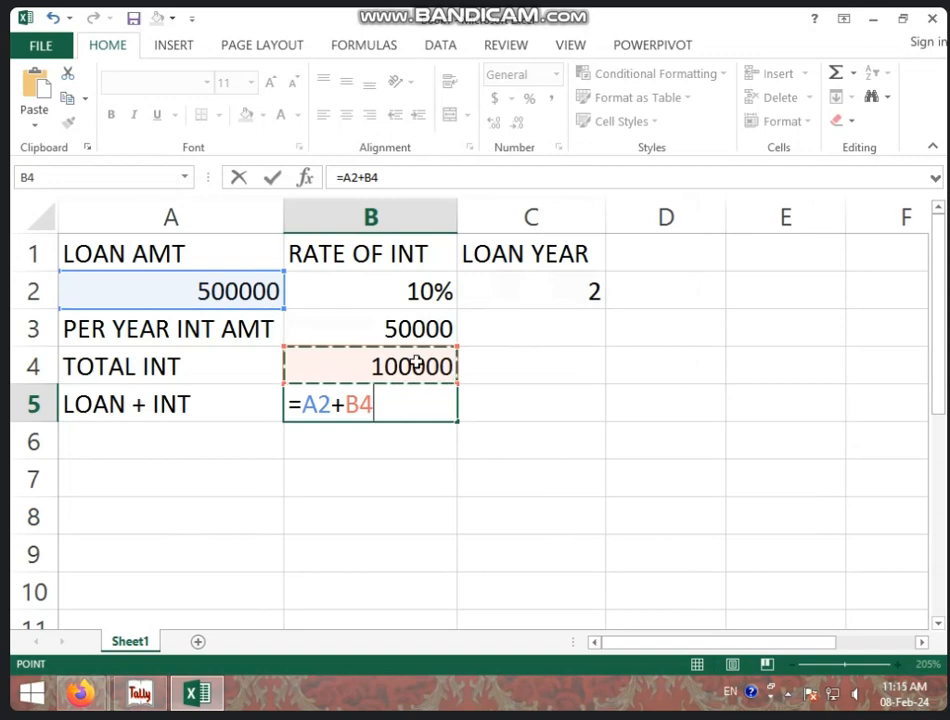
key(Return)
click(403, 407)
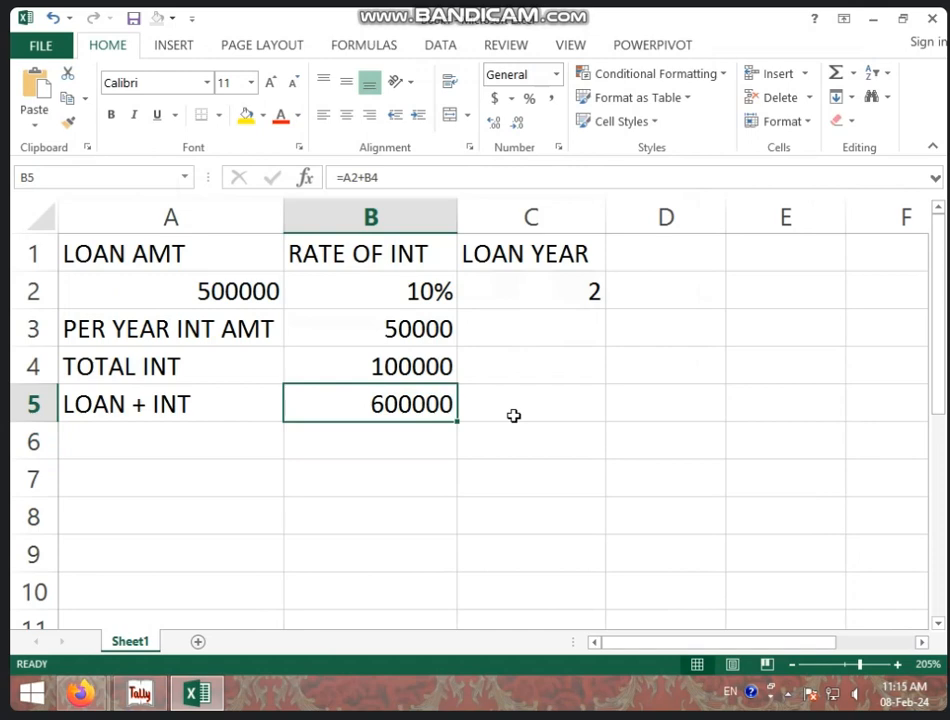
click(240, 290)
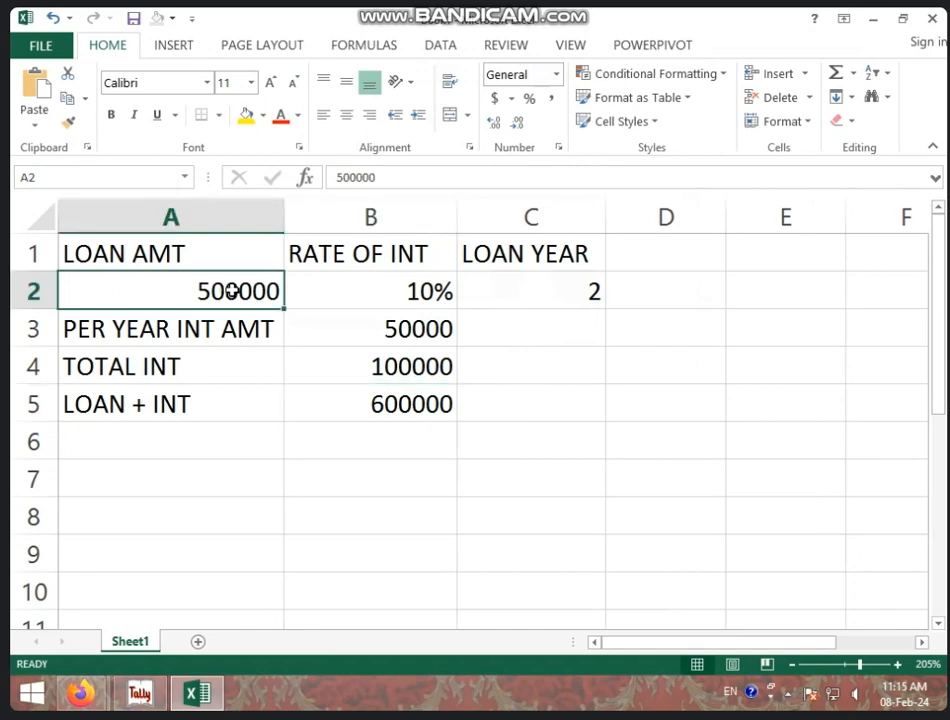
click(553, 295)
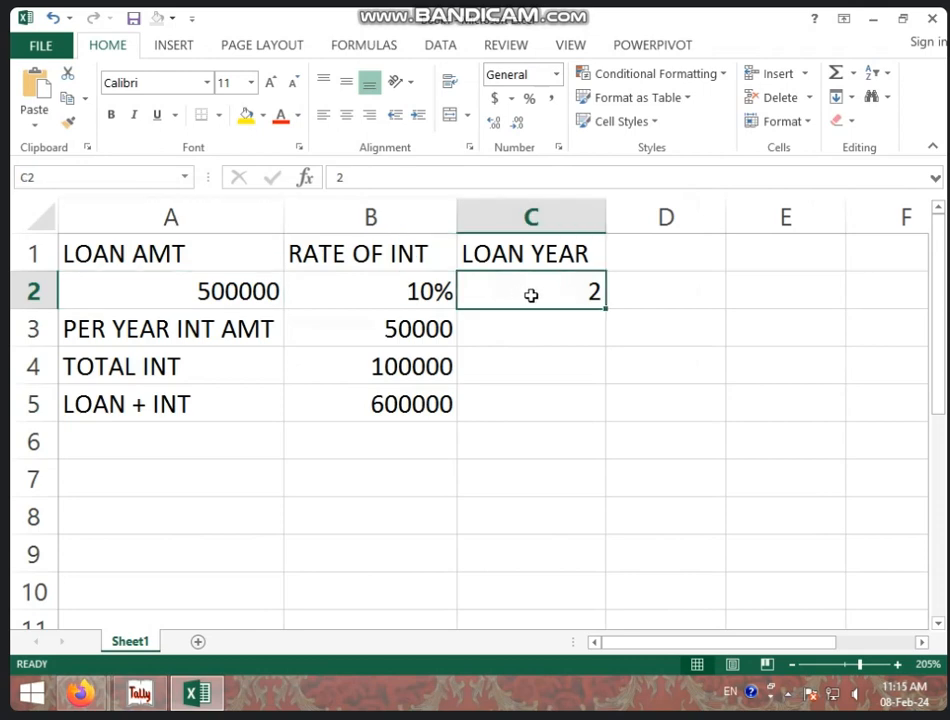
click(424, 368)
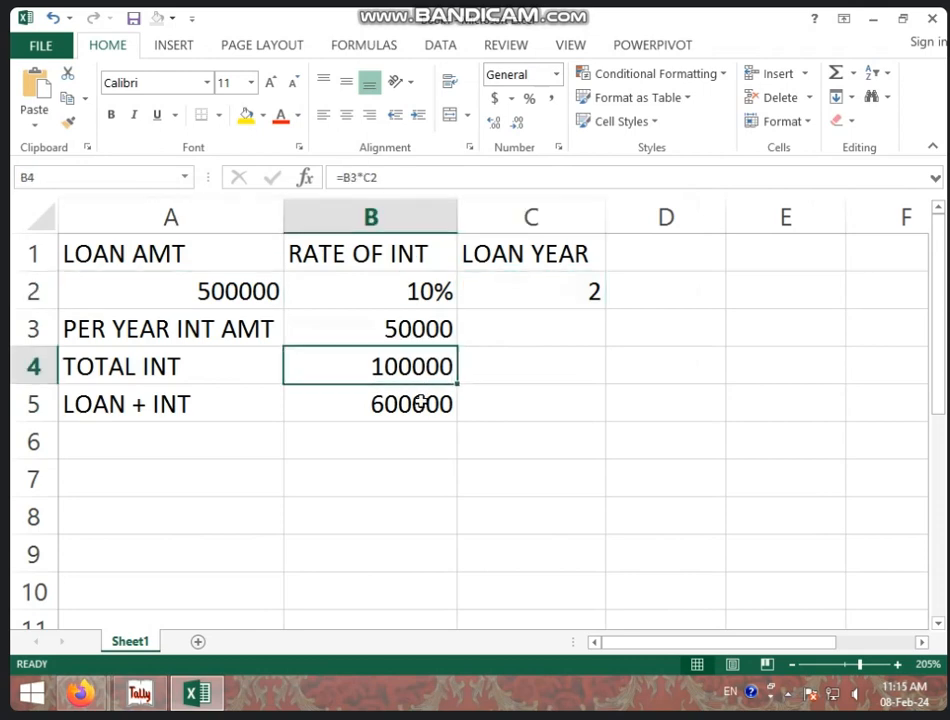
click(421, 403)
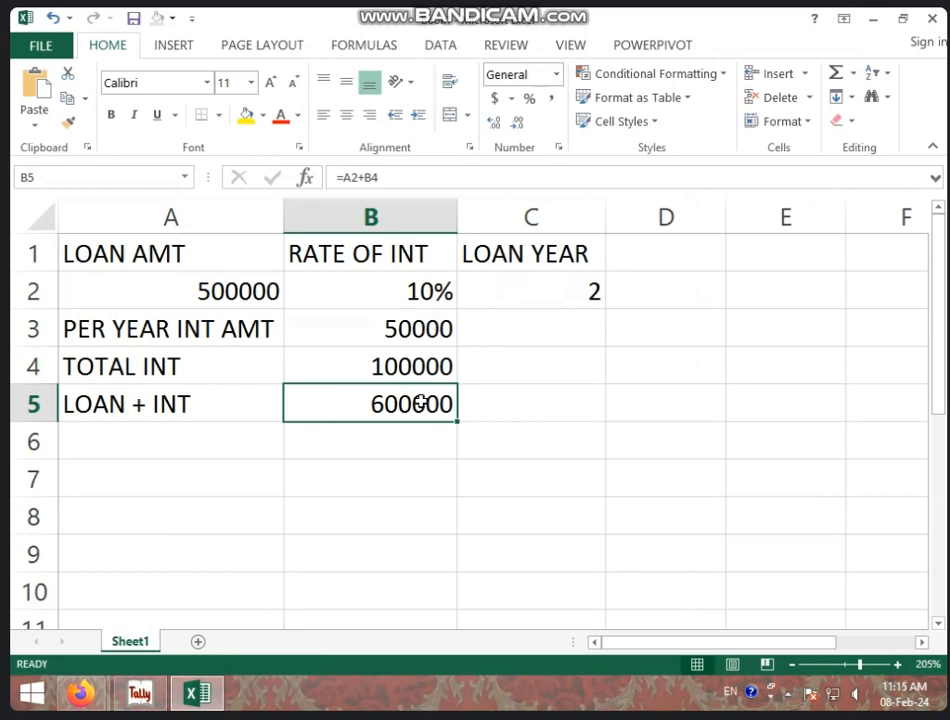
click(415, 432)
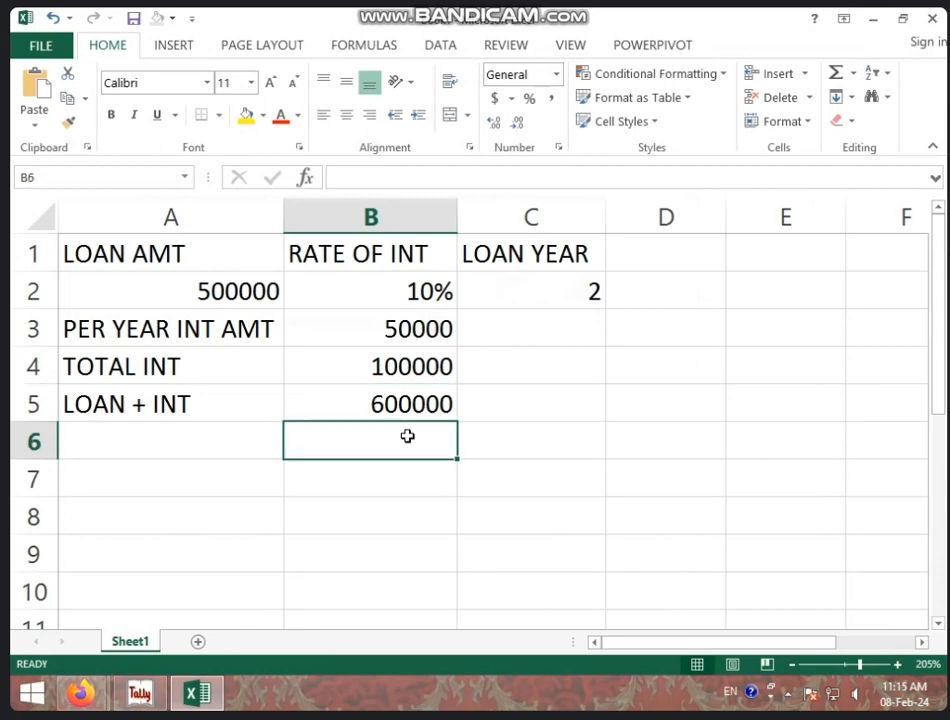
- Add a "PER YEAR INST" label in A6 and enter 6 as its value in B6
click(247, 433)
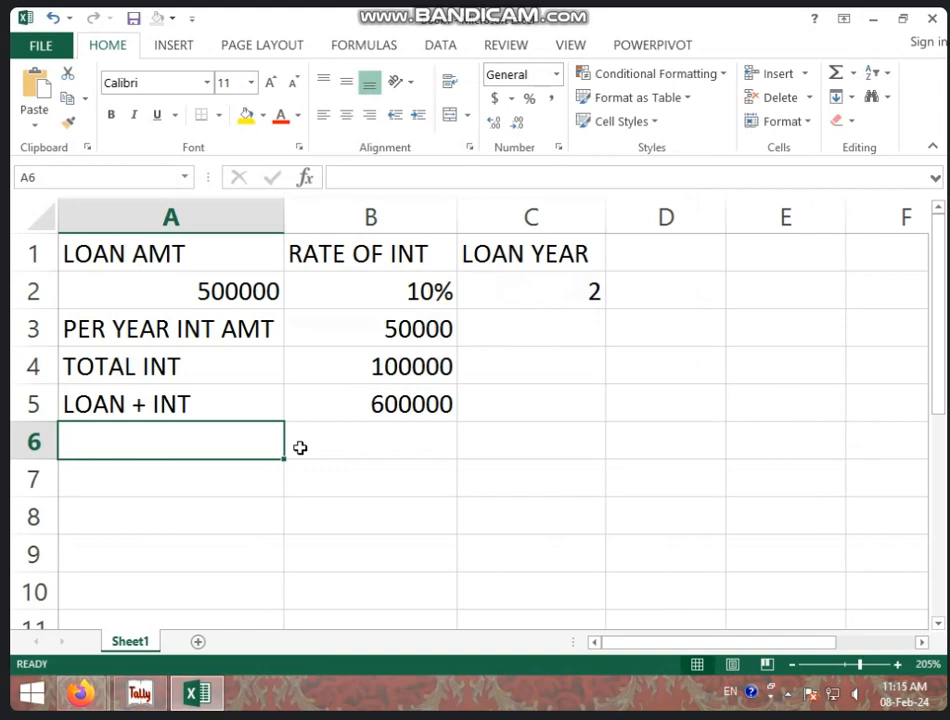
text(P)
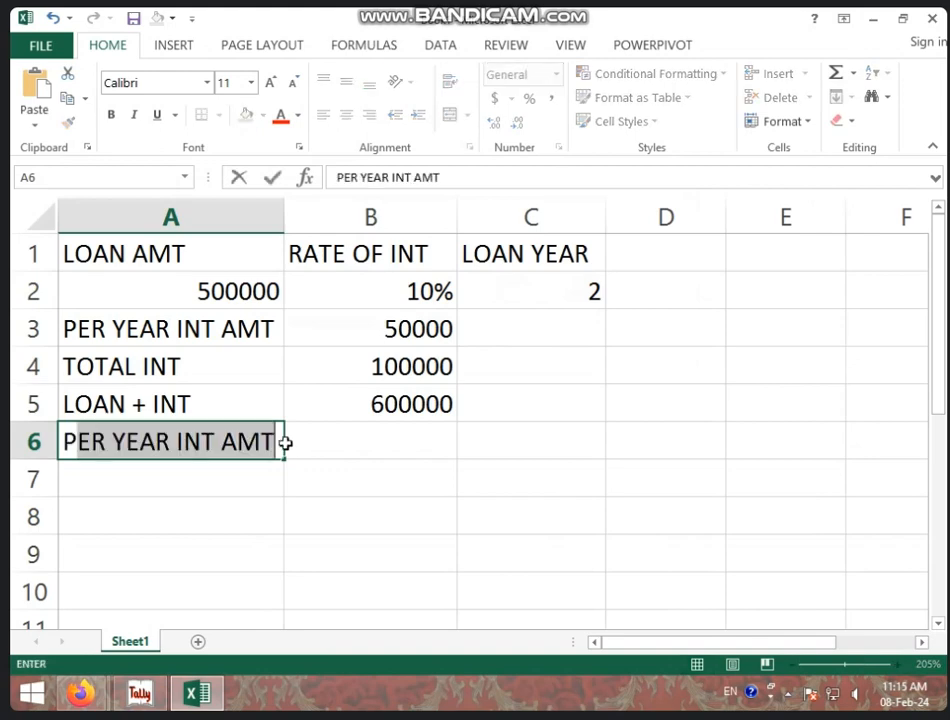
text(ER YEAR)
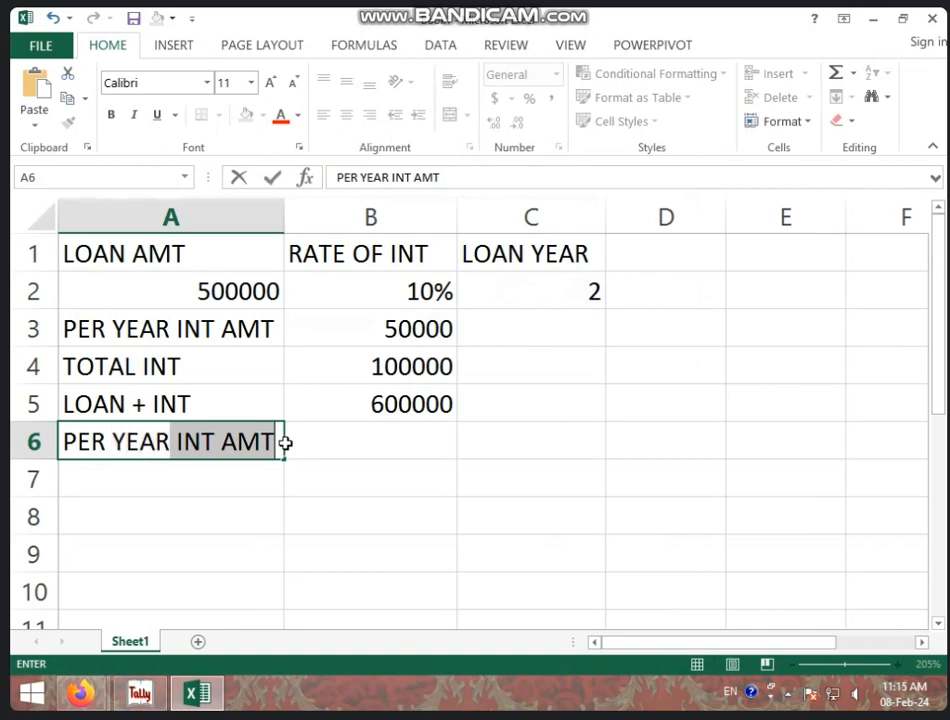
key(BackSpace)
text(INST)
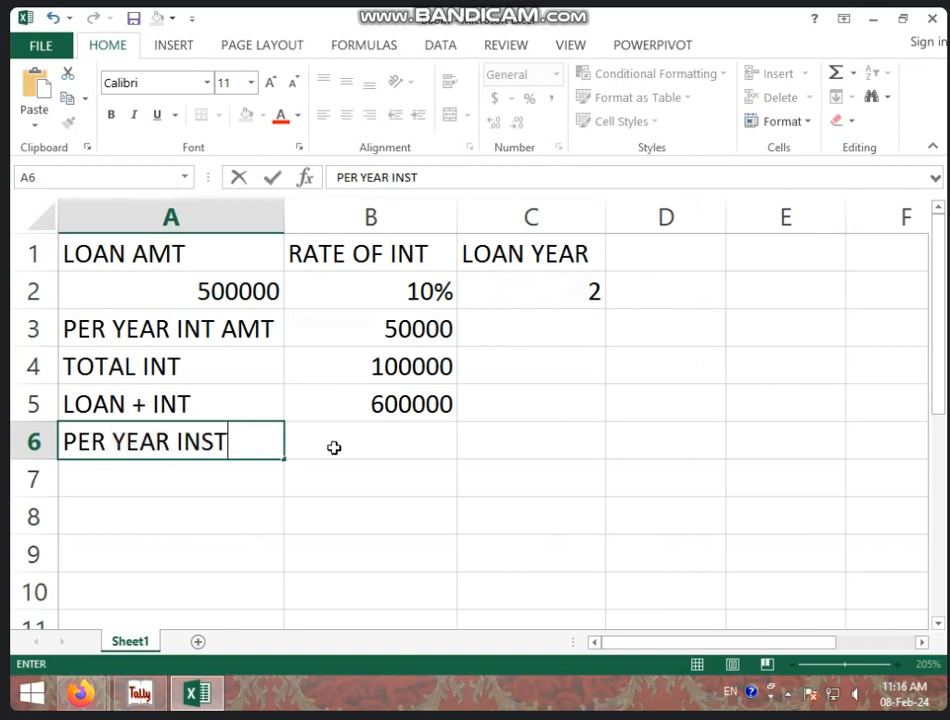
click(333, 447)
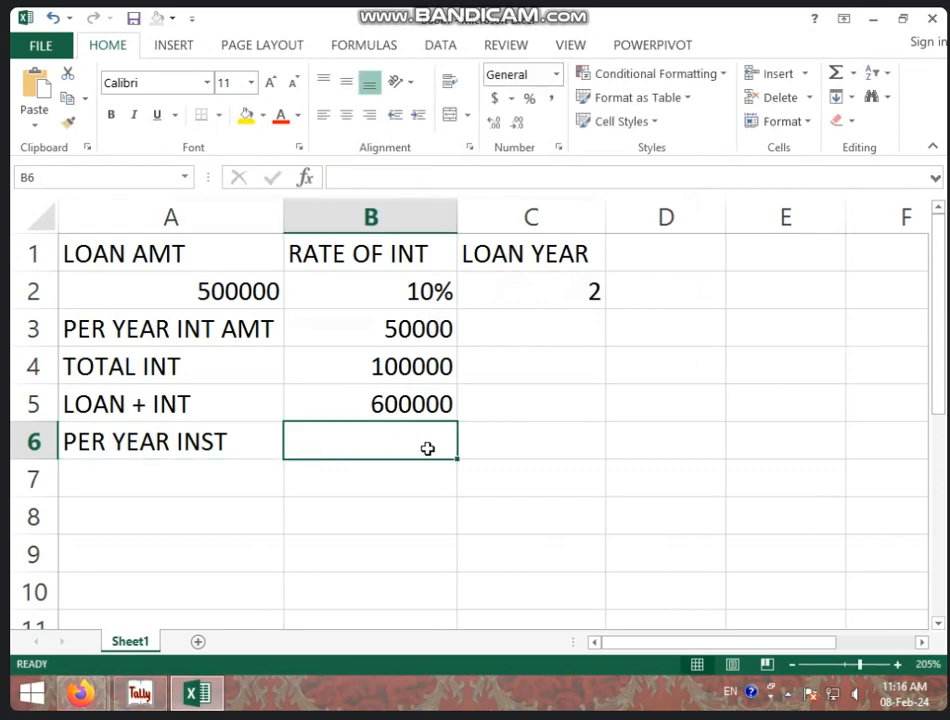
text(6)
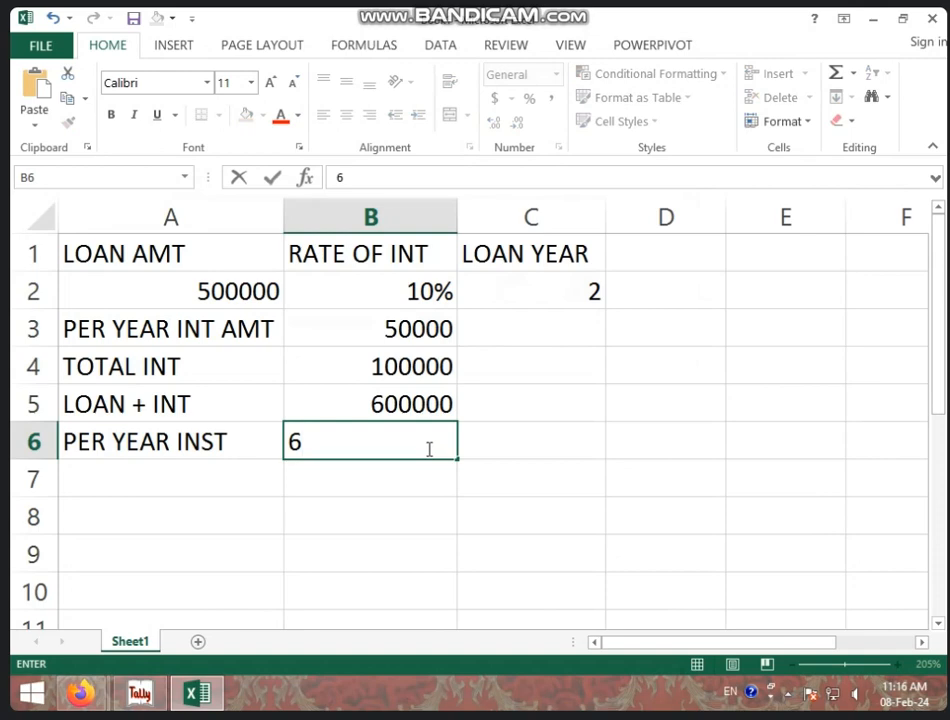
key(Return)
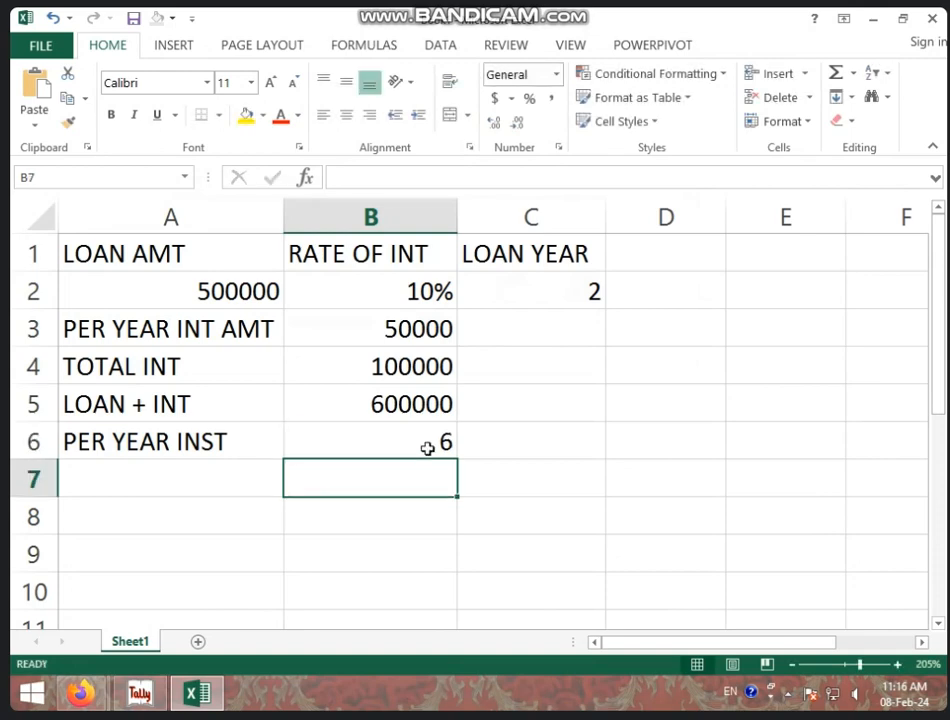
click(322, 441)
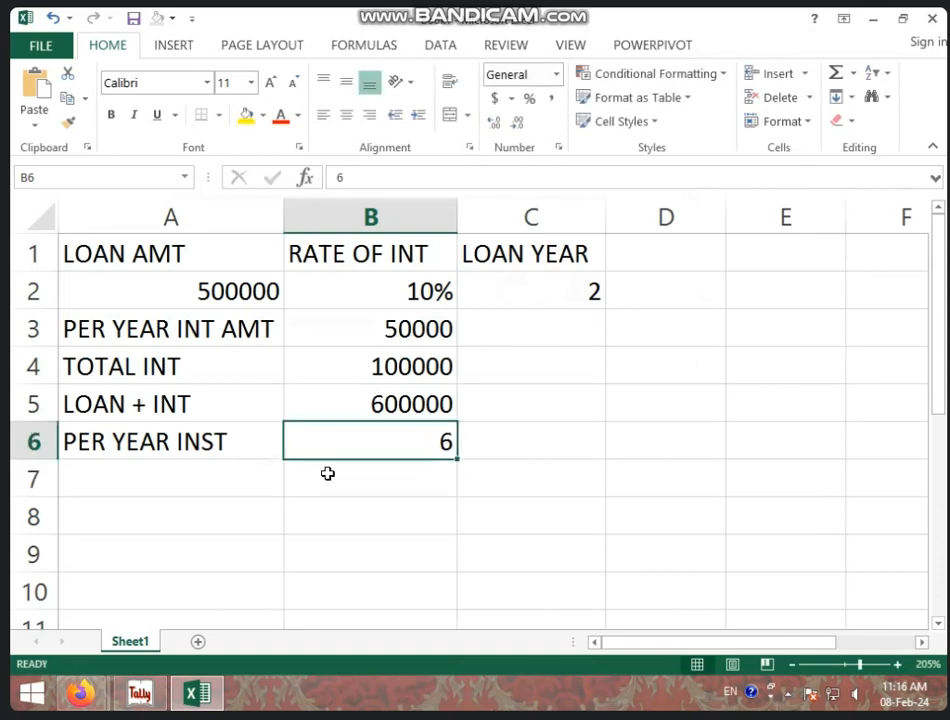
click(568, 278)
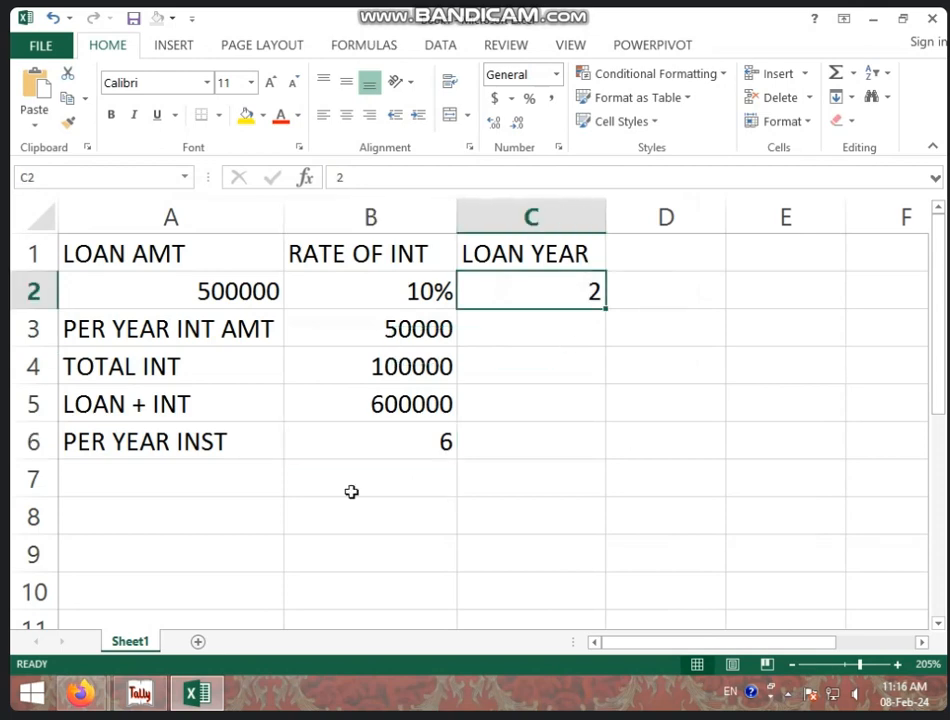
- Label cell A7 "TOTAL INST" below the per-year installment row
click(235, 479)
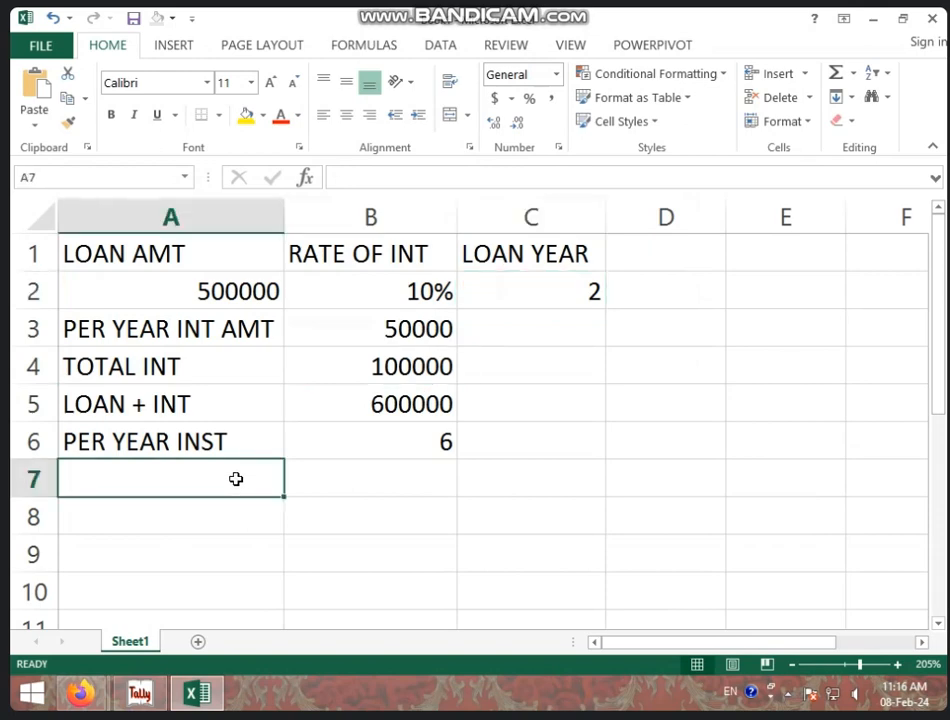
text(TOTAL )
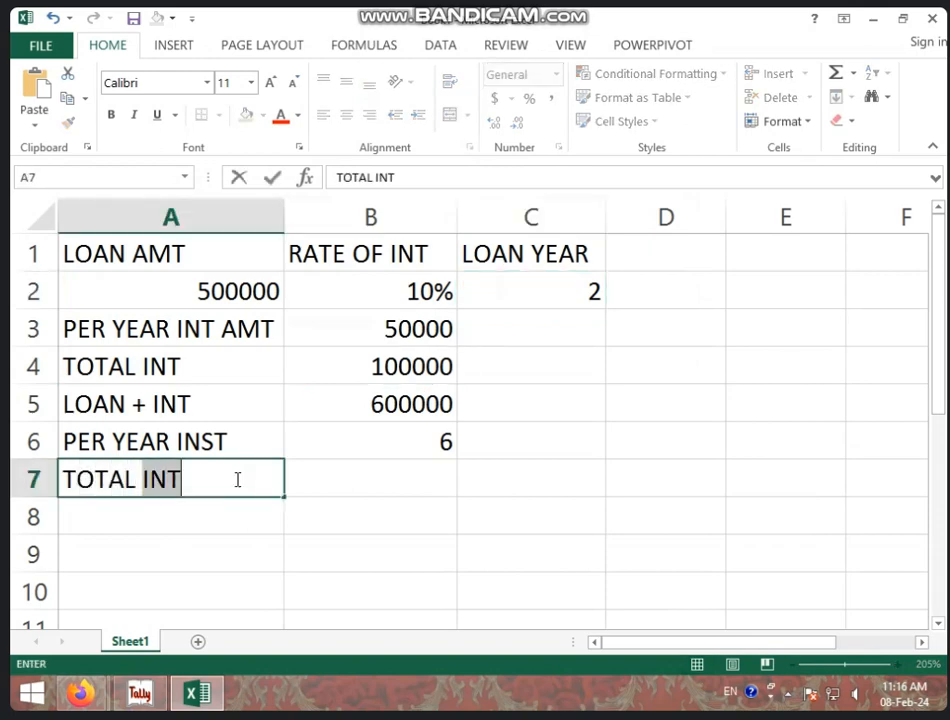
text(INST)
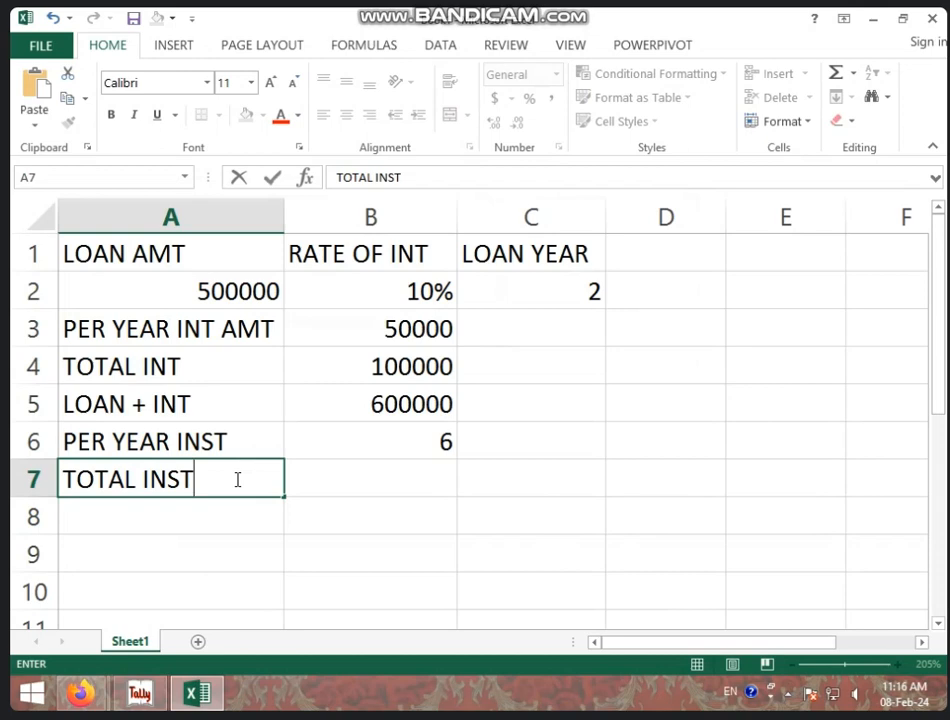
- Calculate the total installments in B7 by multiplying the per-year installments by the loan years, =B6*C2
click(347, 472)
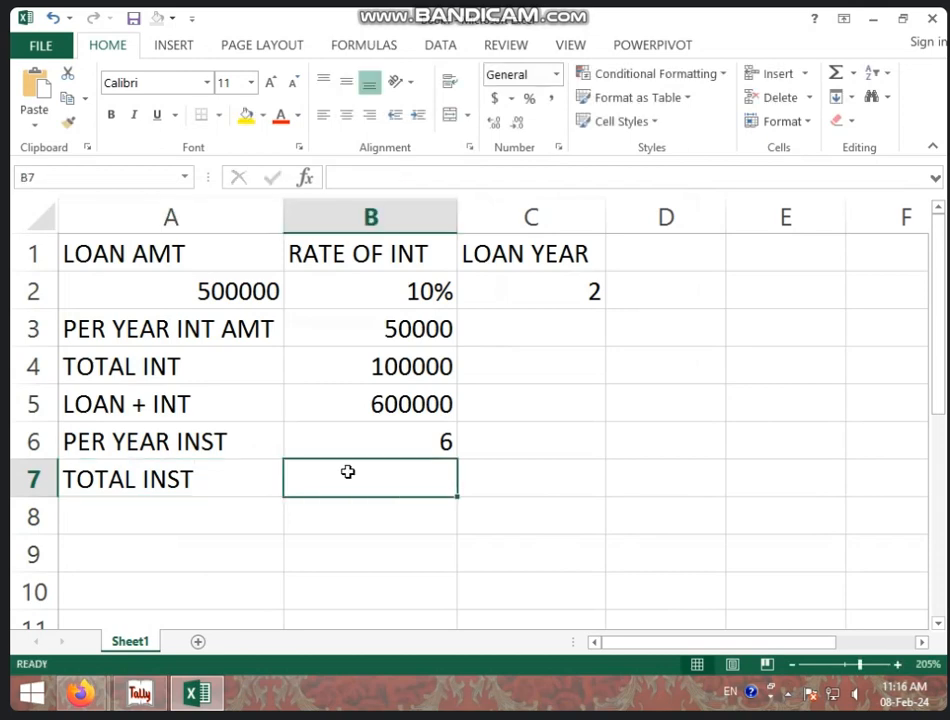
text(=)
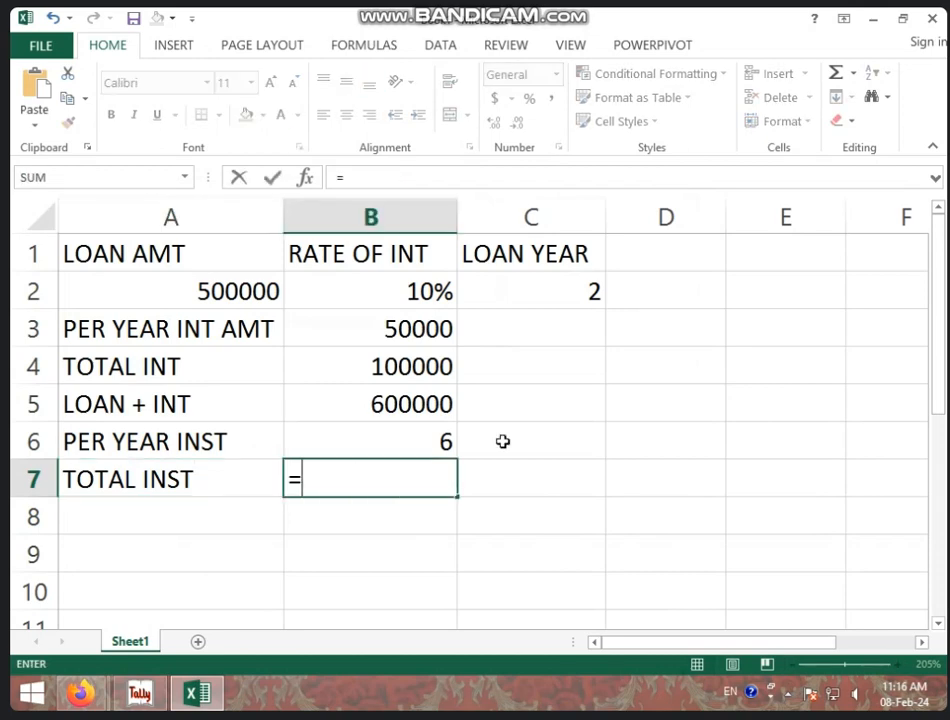
click(421, 437)
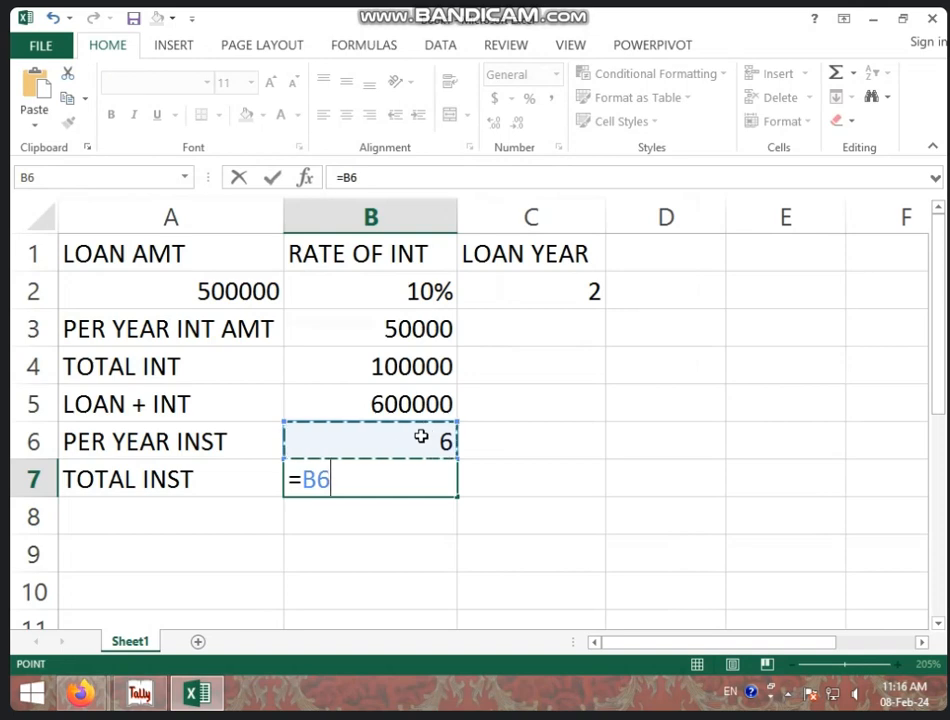
text(*)
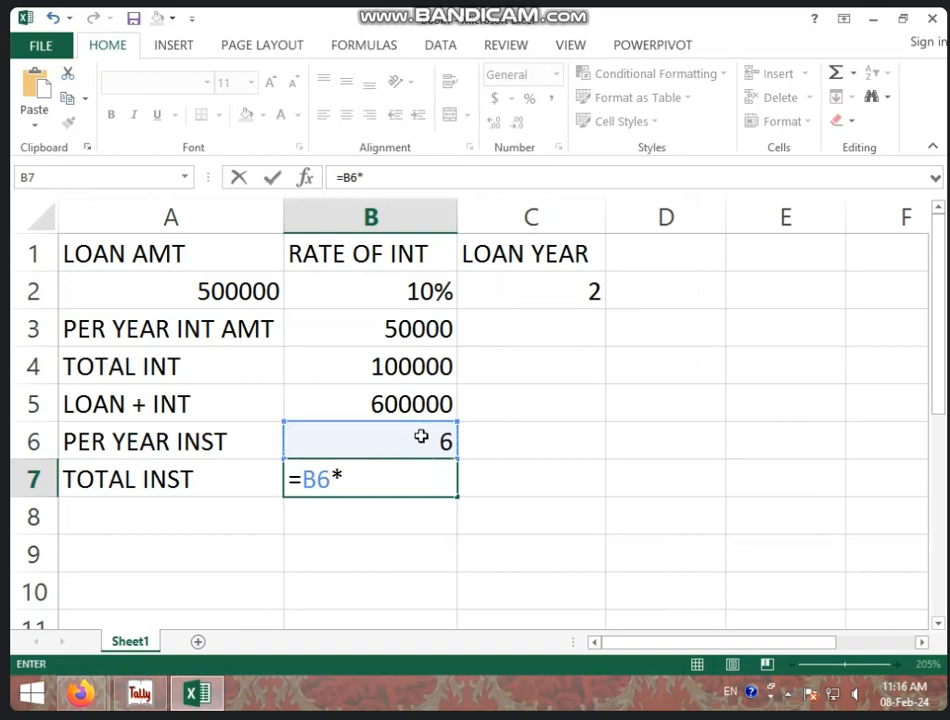
click(591, 291)
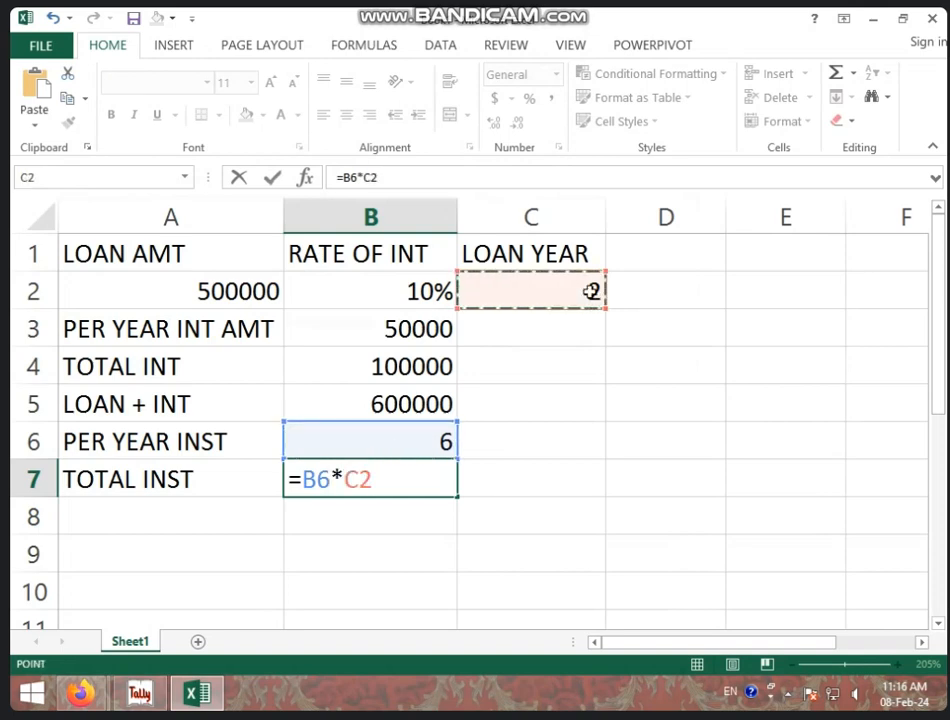
key(Return)
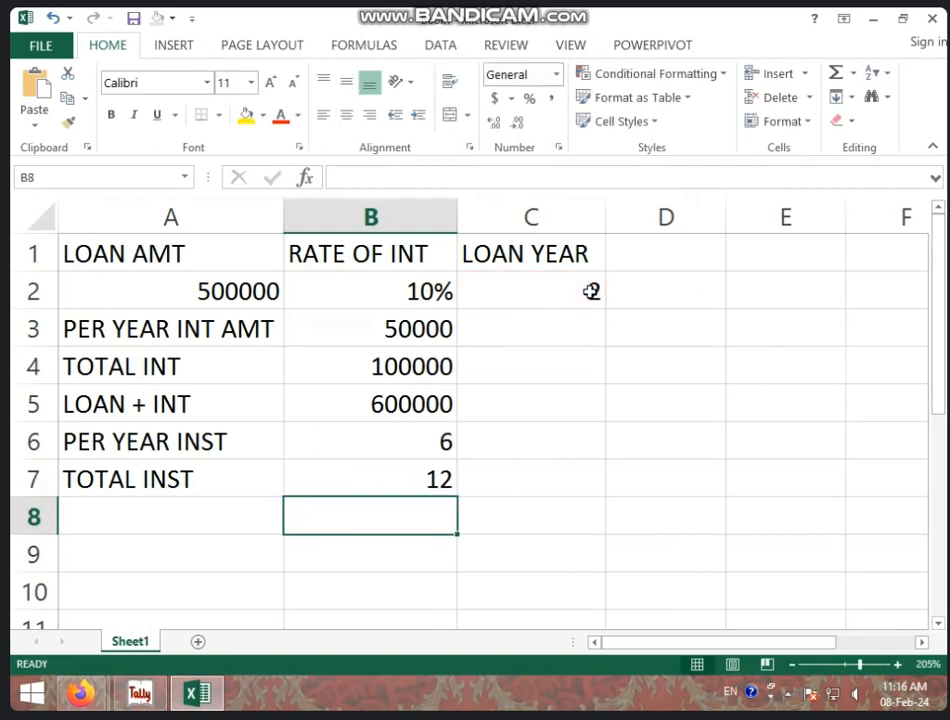
click(432, 474)
click(450, 437)
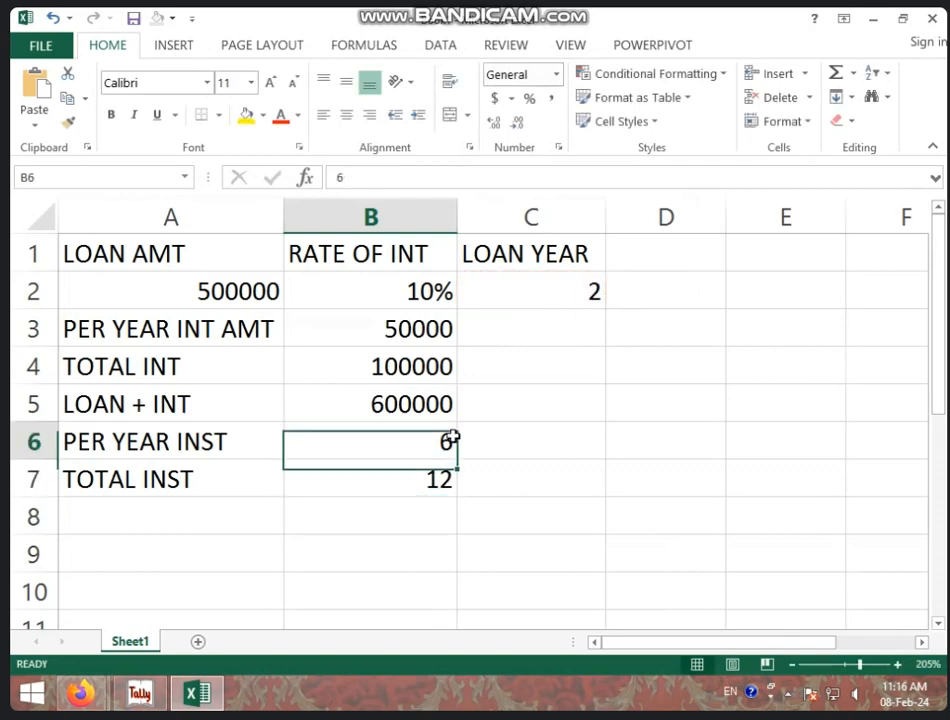
- Label cell A8 "INST AMT" below the total installments row
click(442, 509)
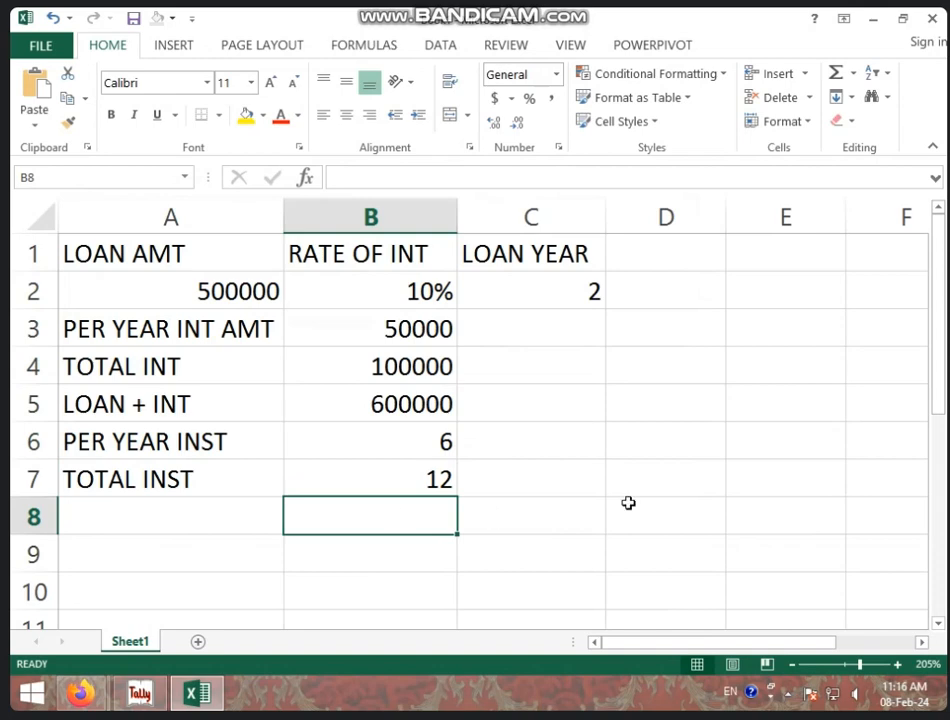
click(405, 410)
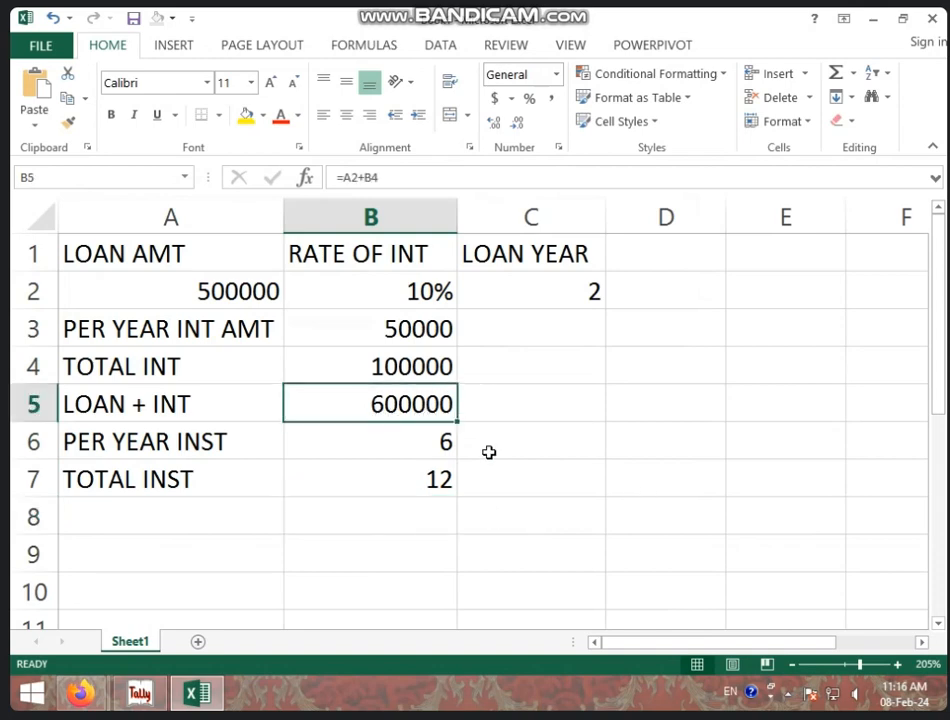
click(425, 484)
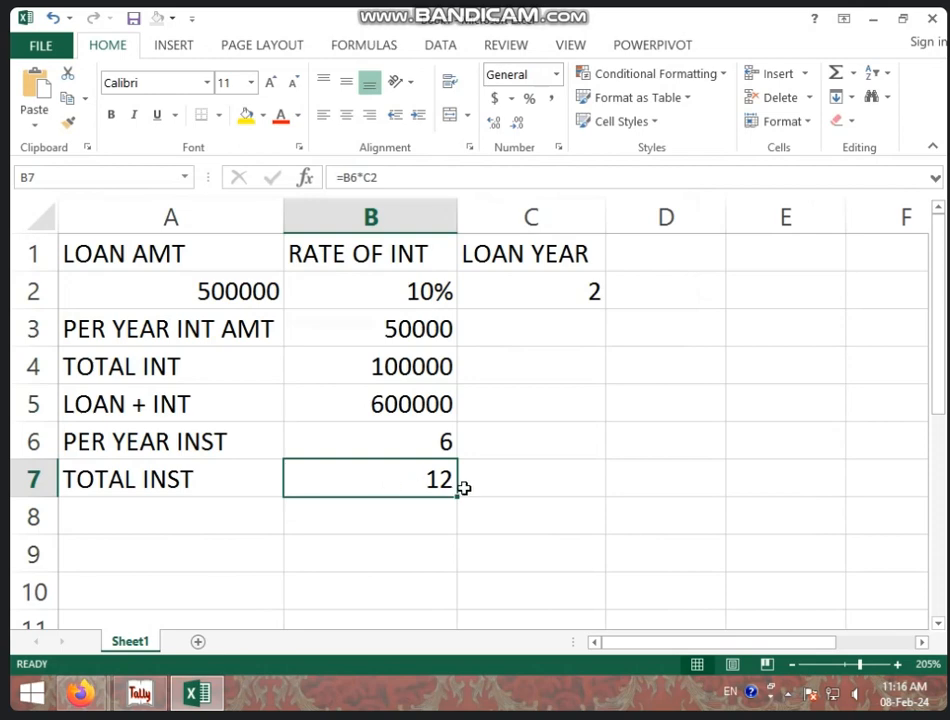
click(244, 519)
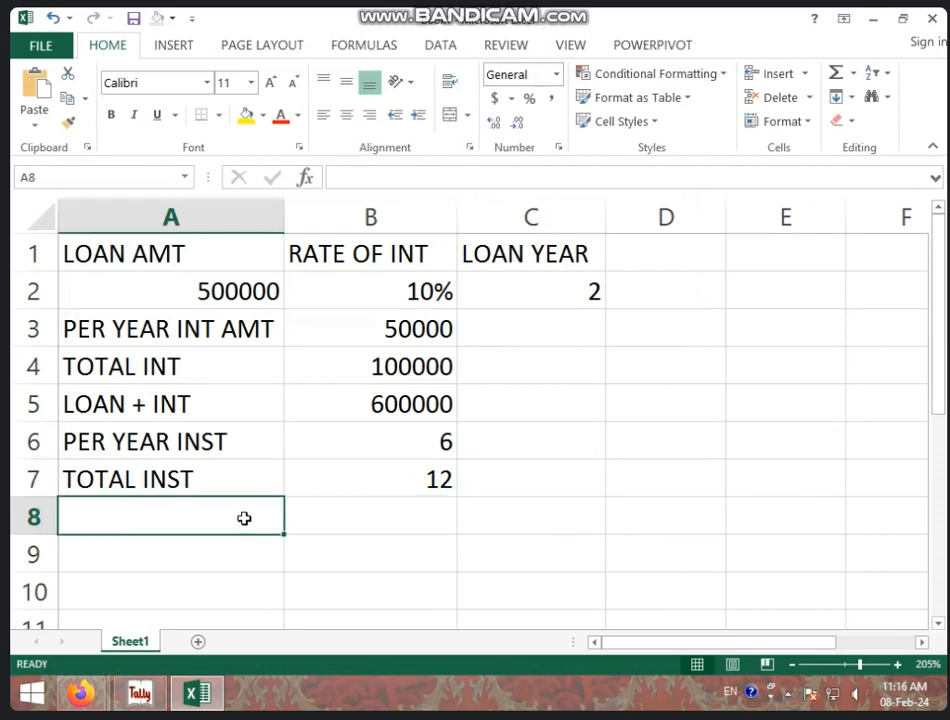
text(INST A)
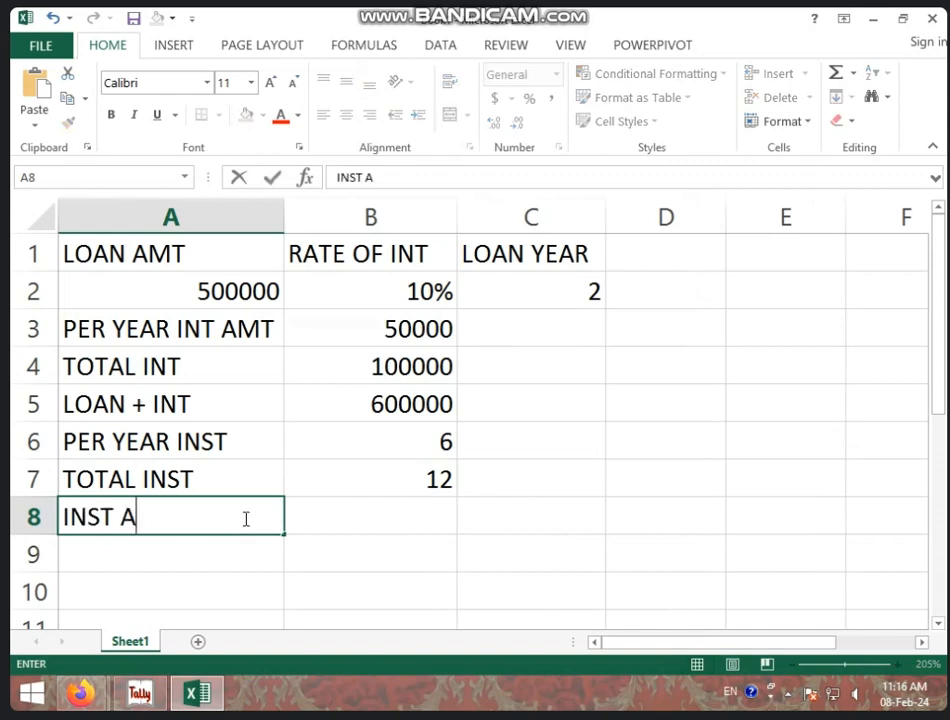
text(MT)
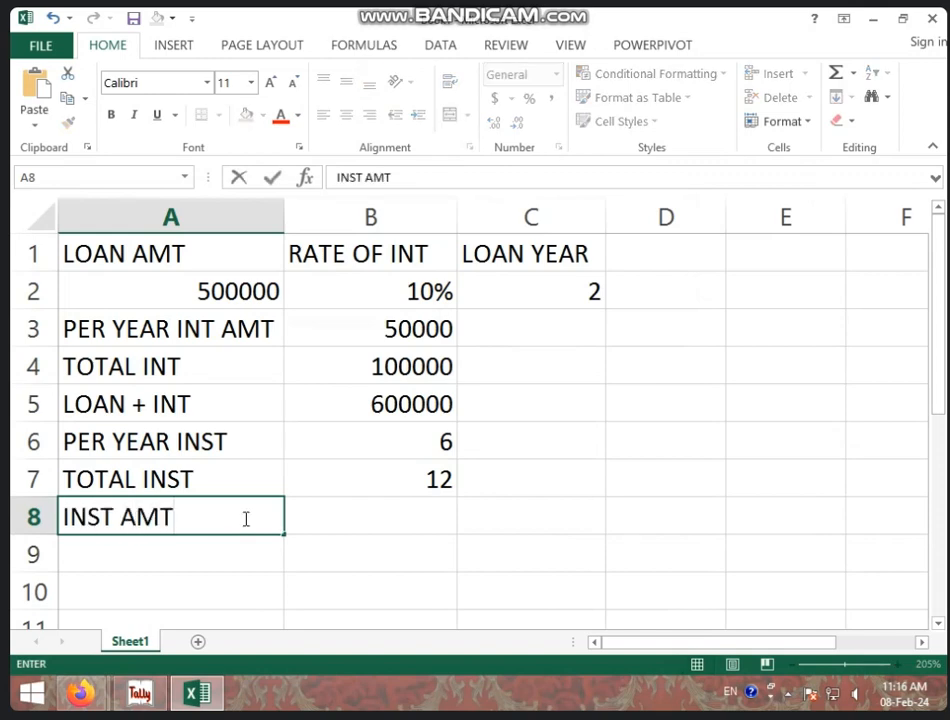
- Calculate the installment amount in B8 by dividing the loan plus interest by the total installments, =B5/B7
click(380, 520)
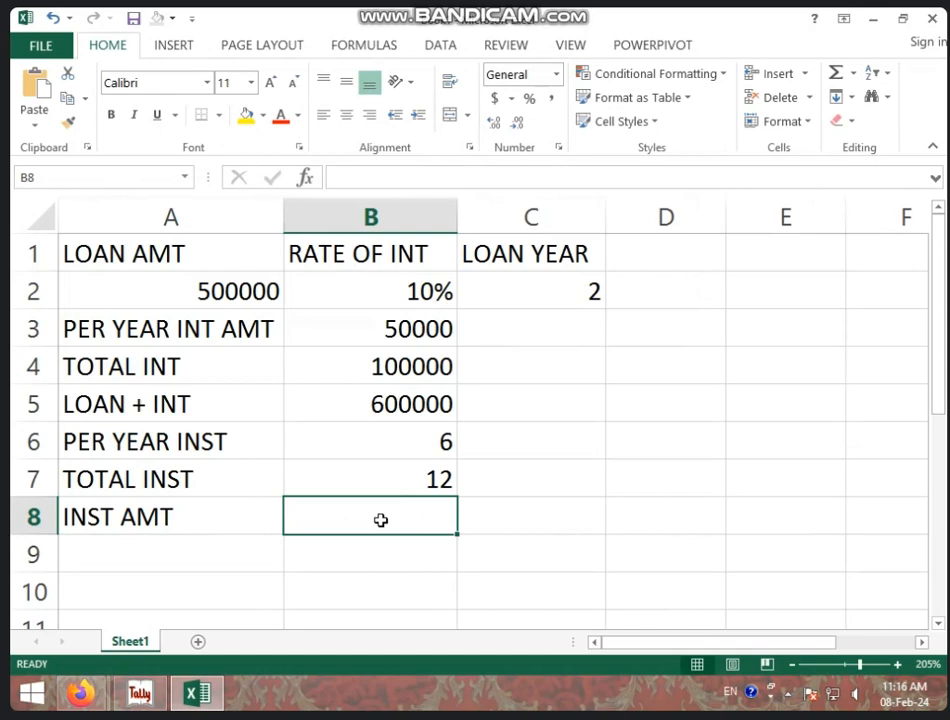
text(=)
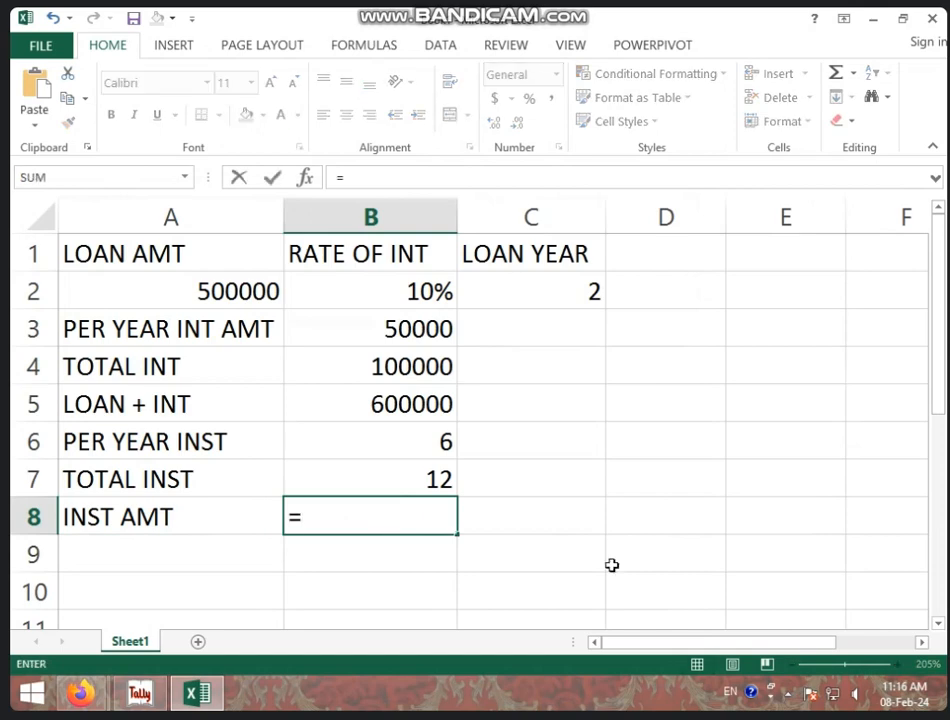
click(388, 402)
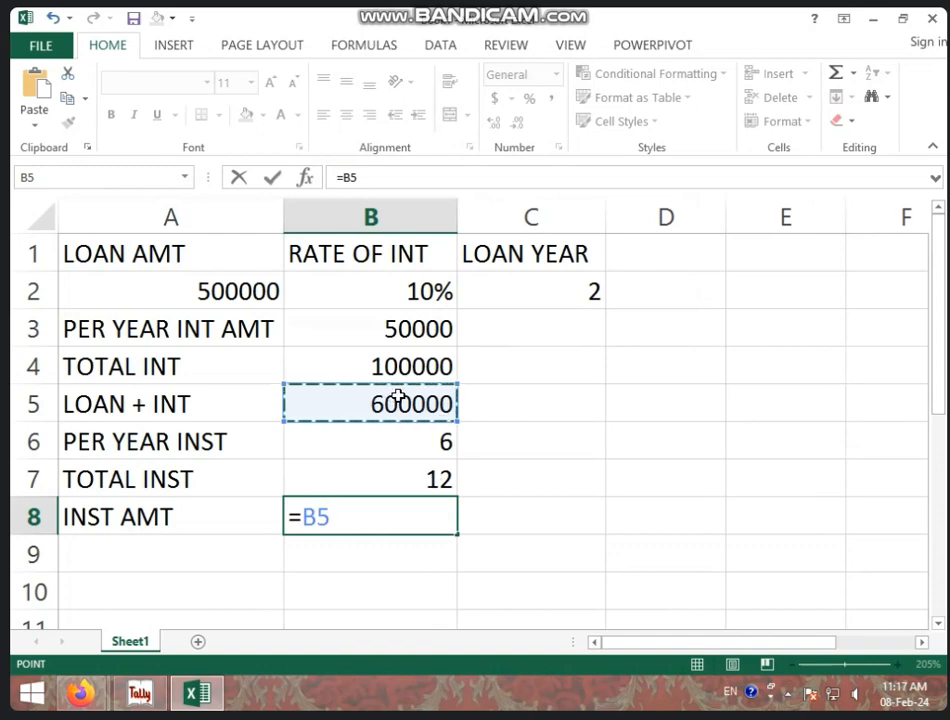
text(/)
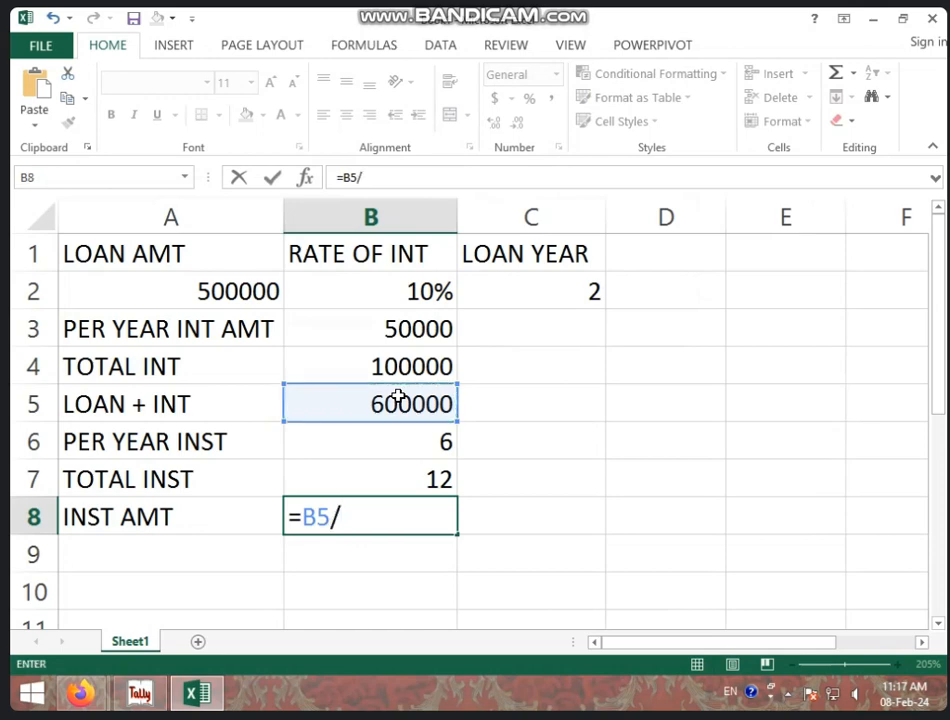
click(405, 464)
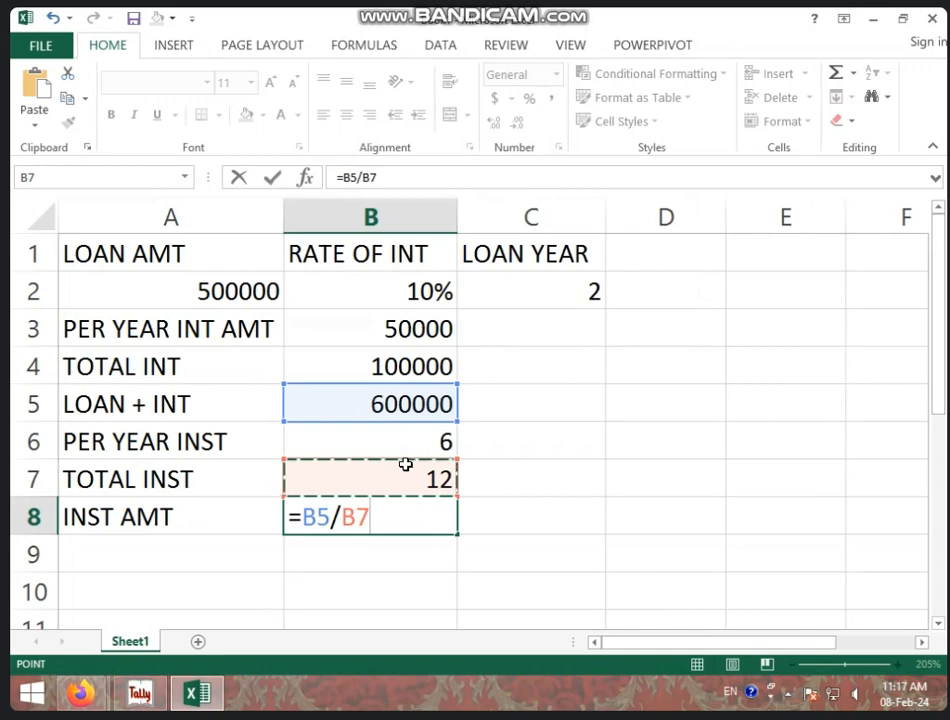
key(Return)
click(409, 507)
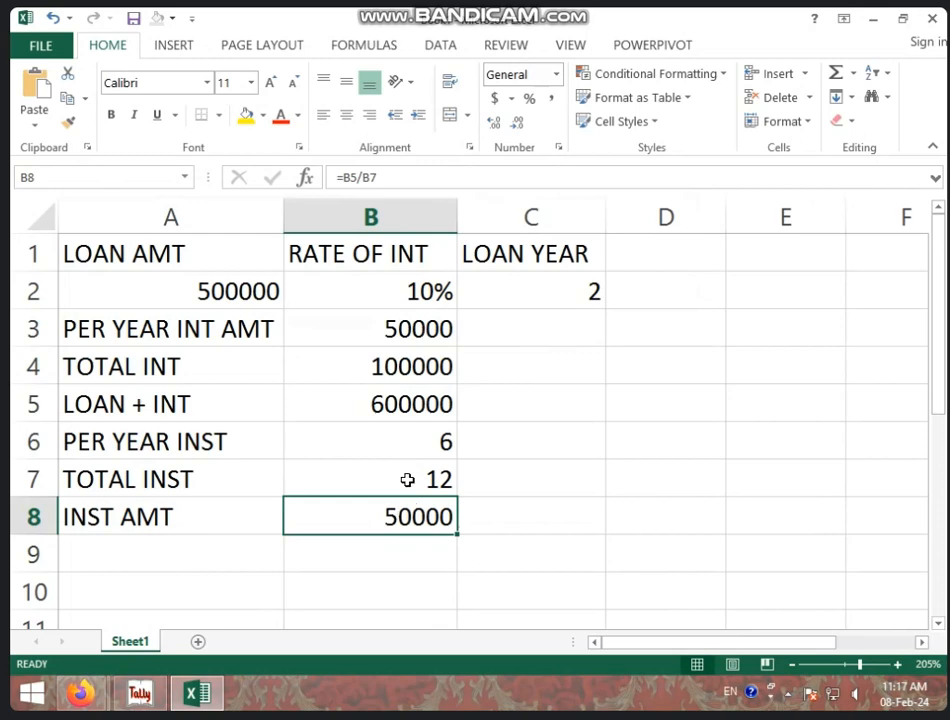
- Cross-check the installment amount in C8 by multiplying it by the total installments, =B8*B7
click(400, 479)
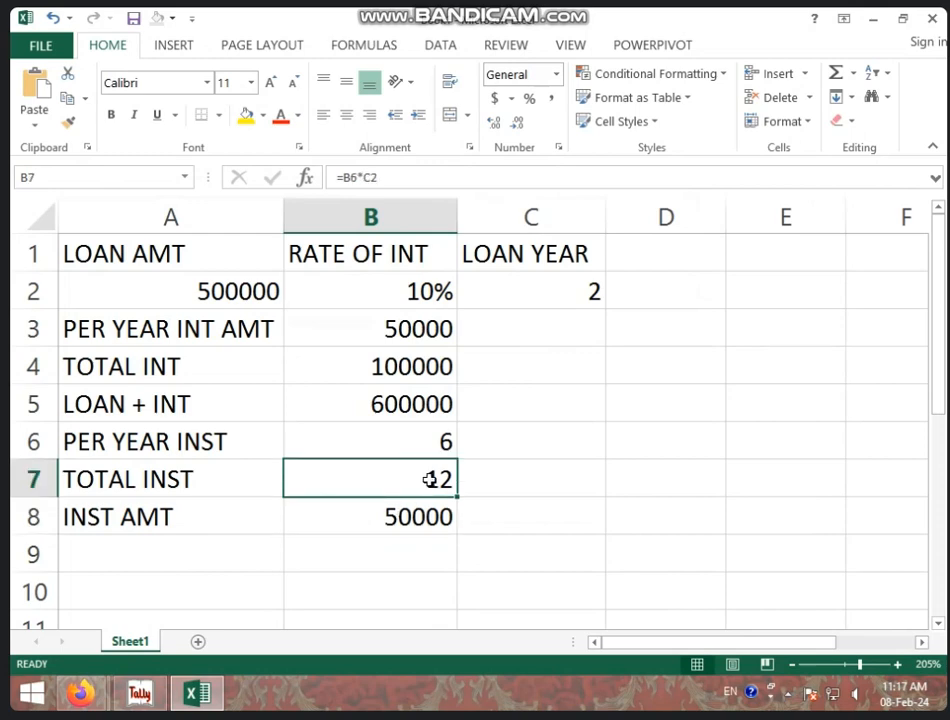
click(549, 515)
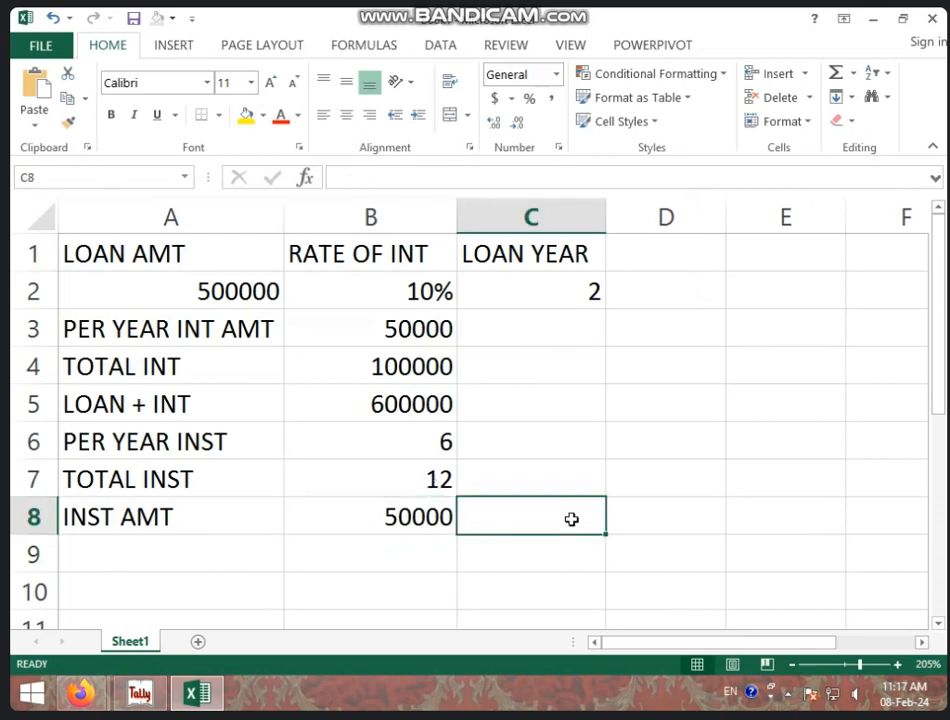
text(=)
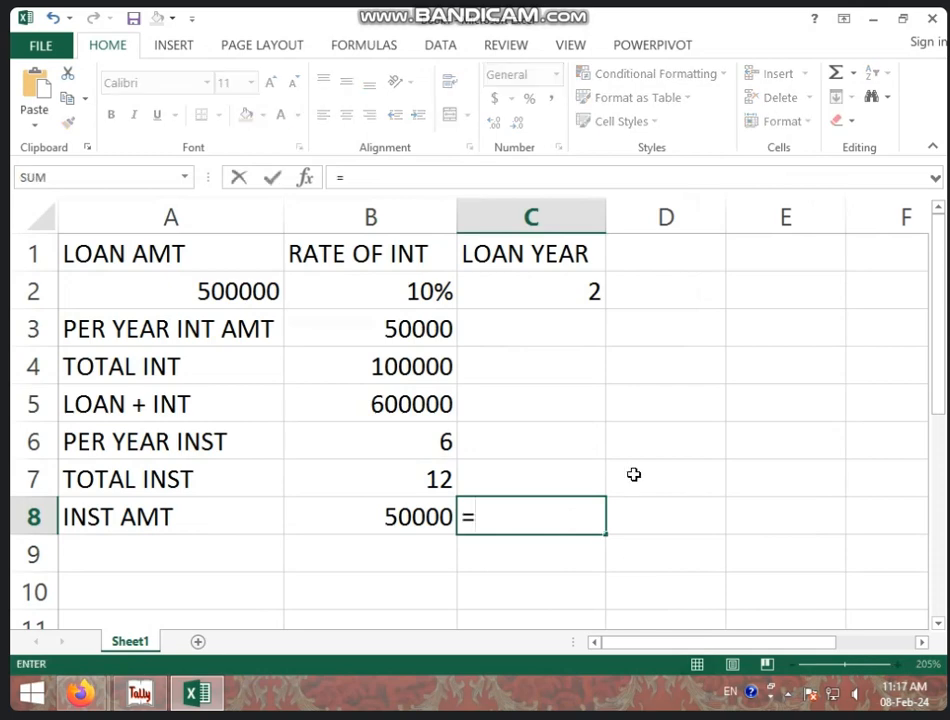
click(427, 524)
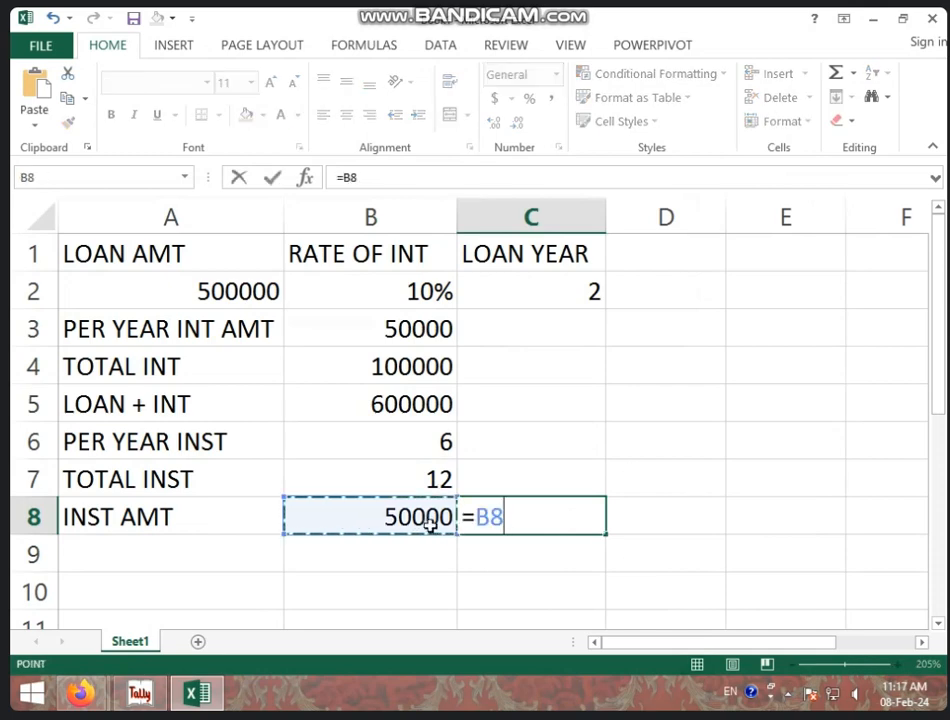
text(*)
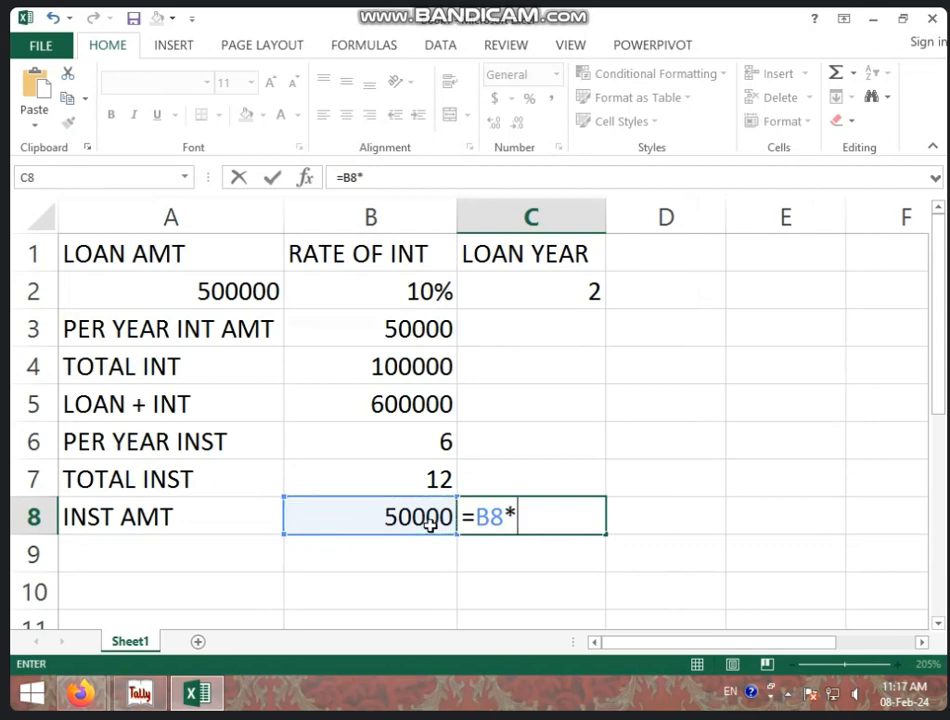
click(427, 470)
key(Return)
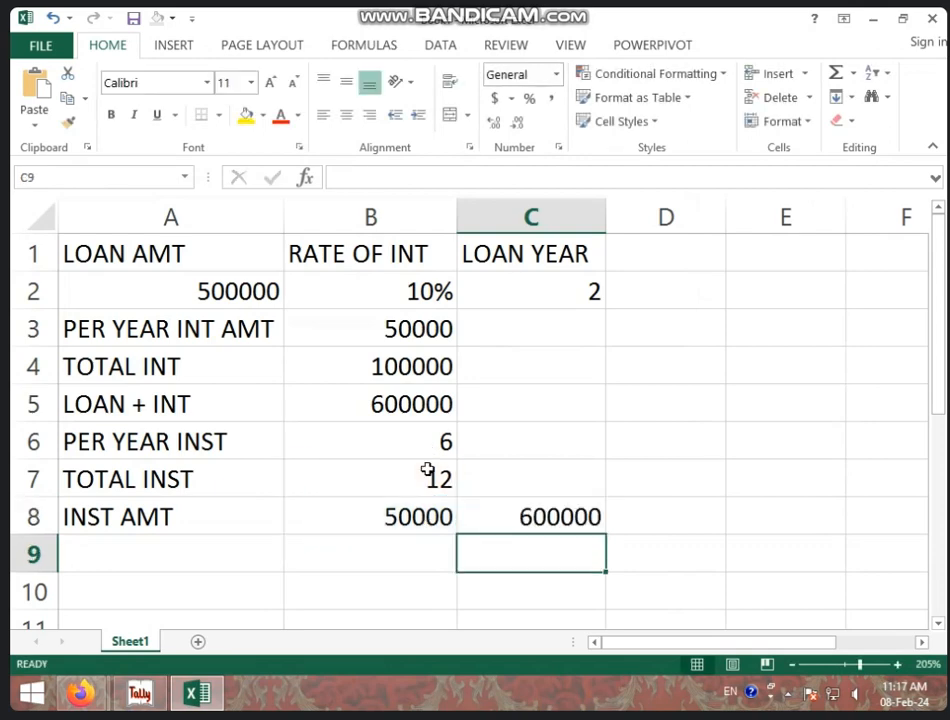
- Clear the cross-check formula from cell C8
click(568, 520)
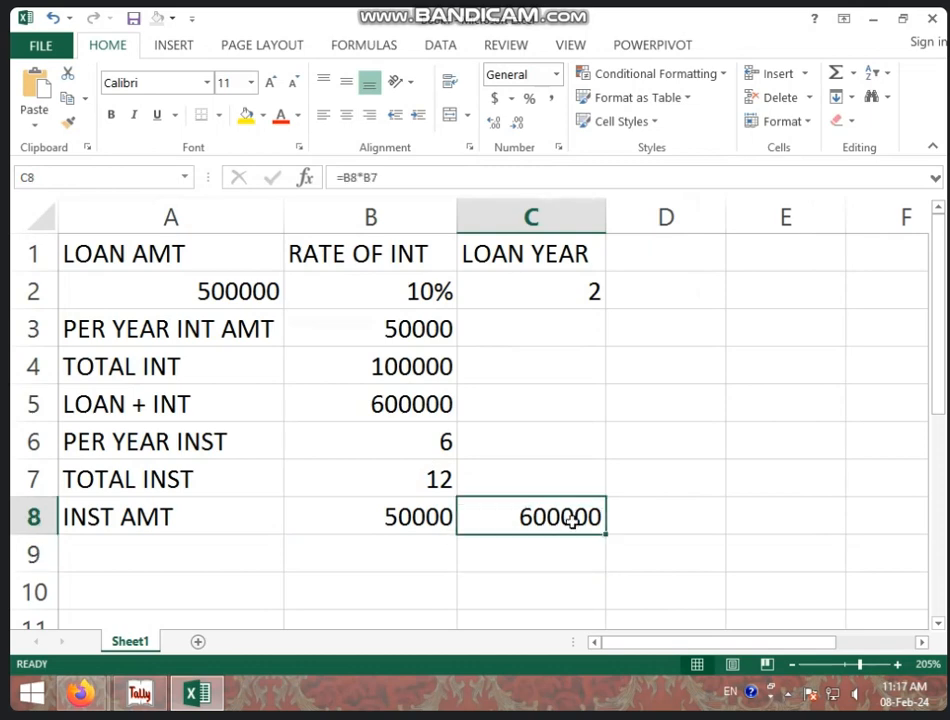
key(BackSpace)
click(651, 506)
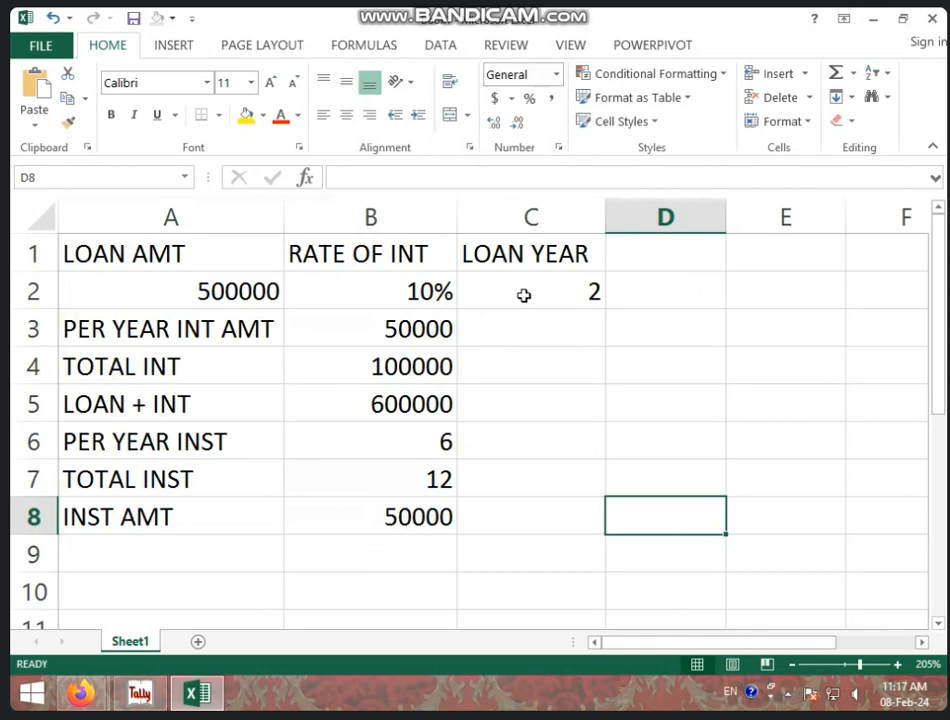
- Set the loan years in C2 to 3 to test how the calculations respond
click(588, 286)
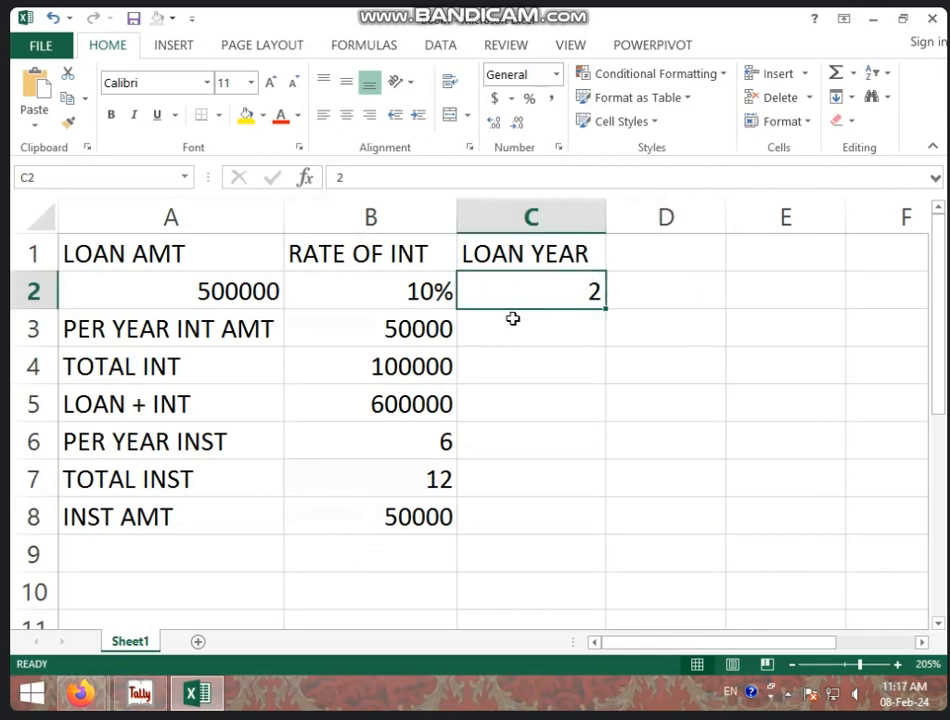
click(232, 291)
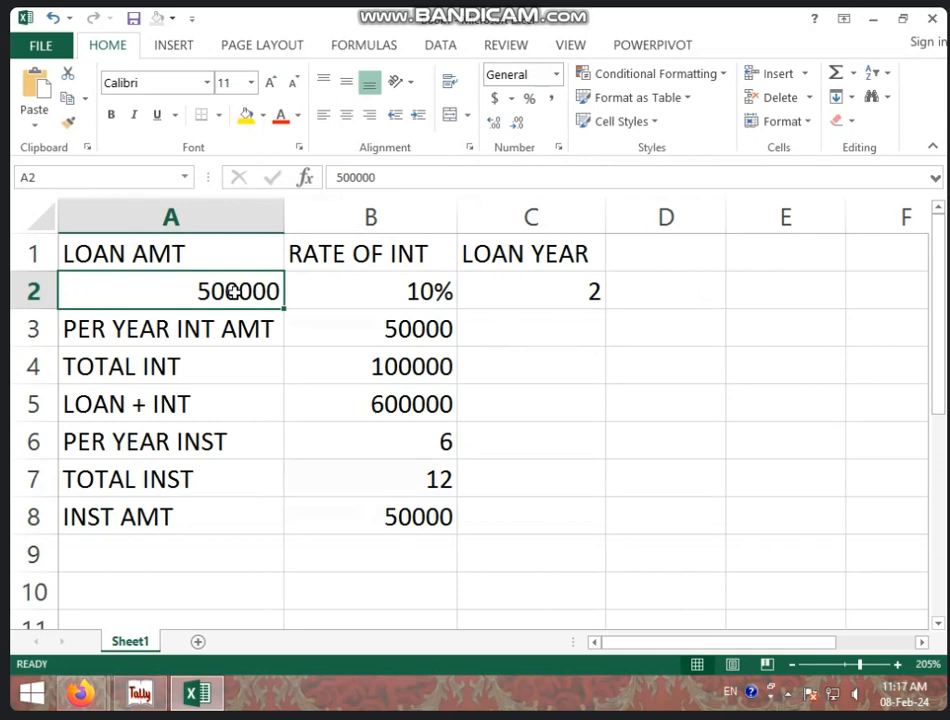
click(391, 302)
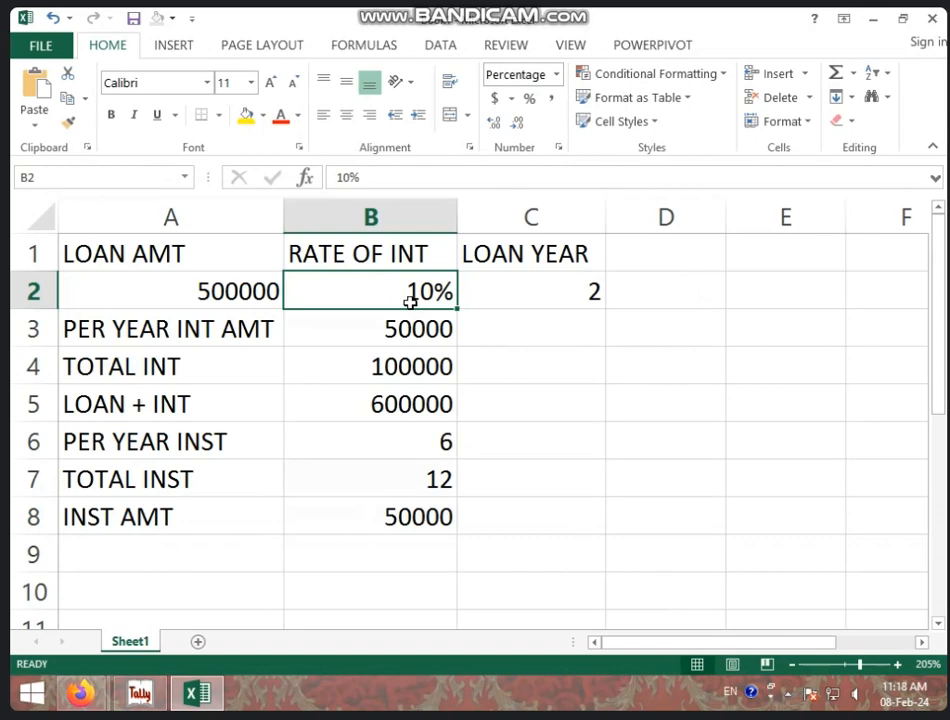
click(494, 303)
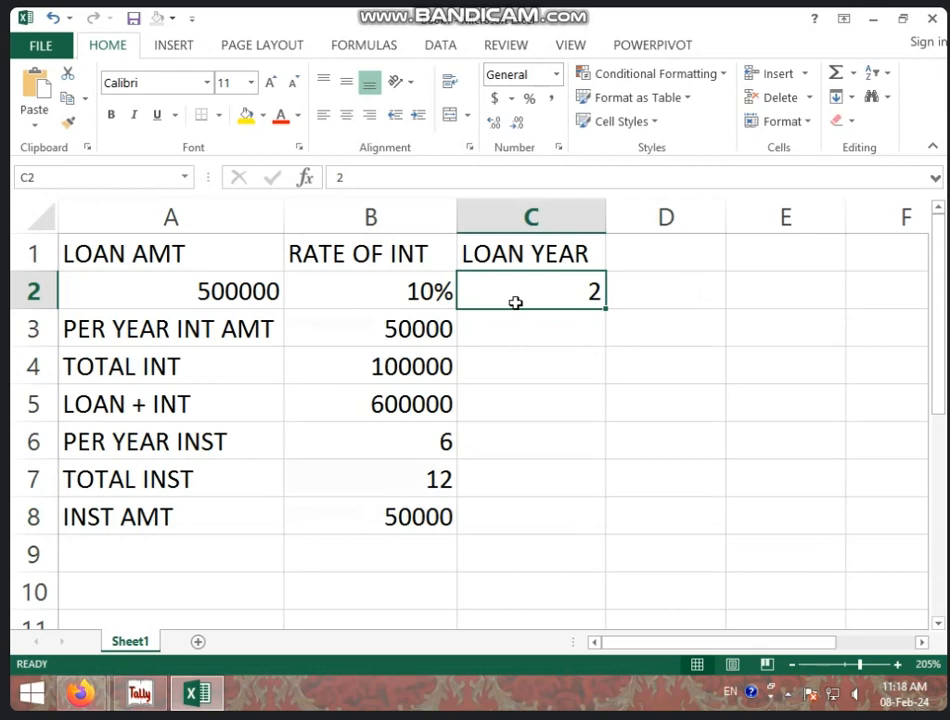
text(3)
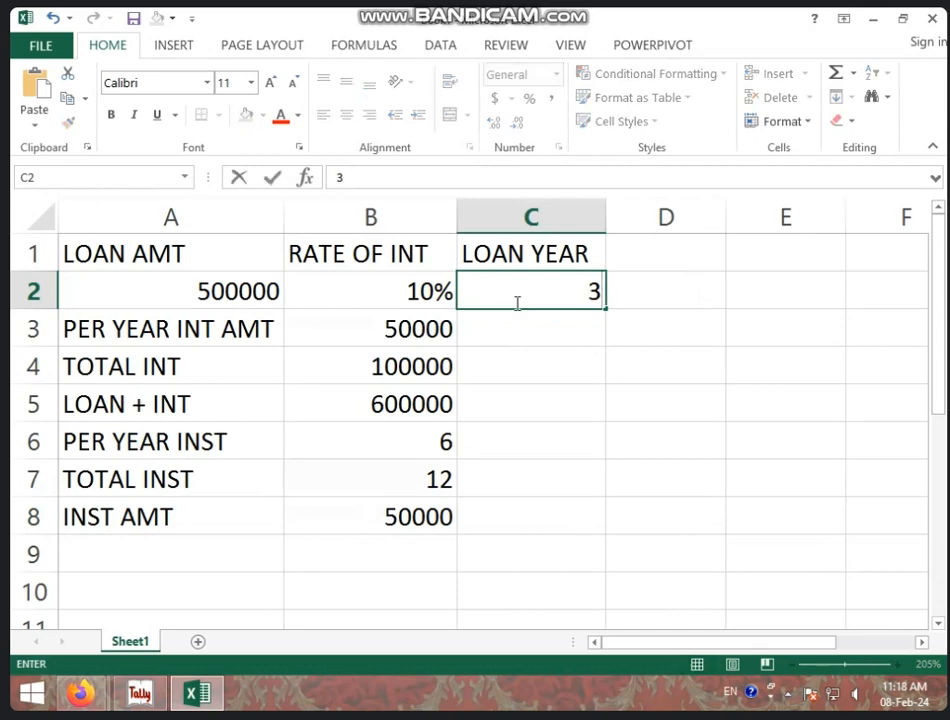
key(Return)
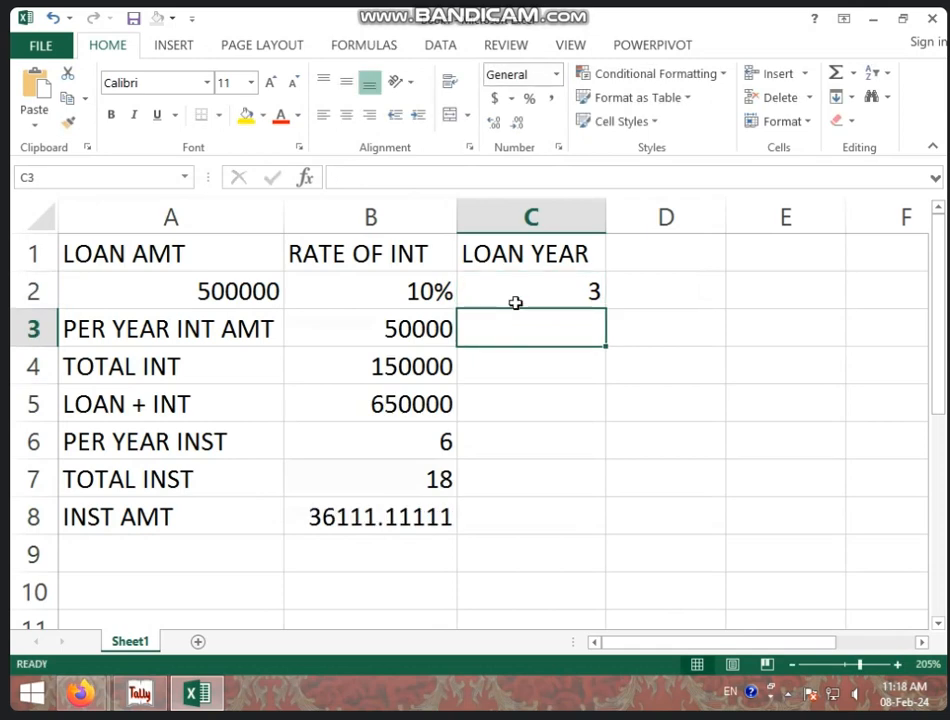
- Review the recalculated interest, loan plus interest, total installments and installment amount along with their formulas in B3 to B8
click(346, 337)
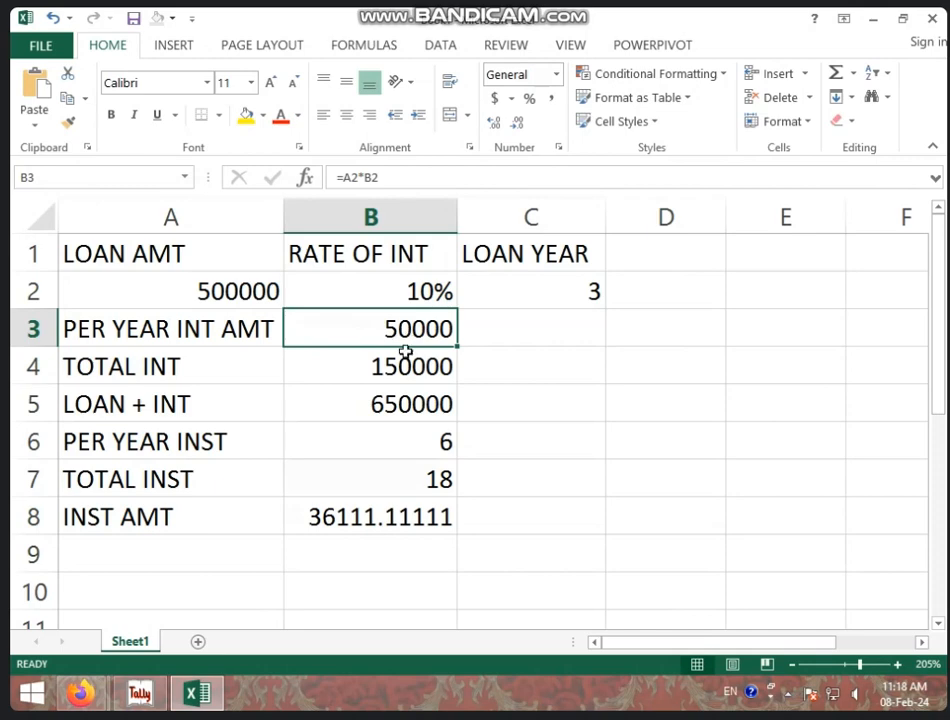
click(333, 367)
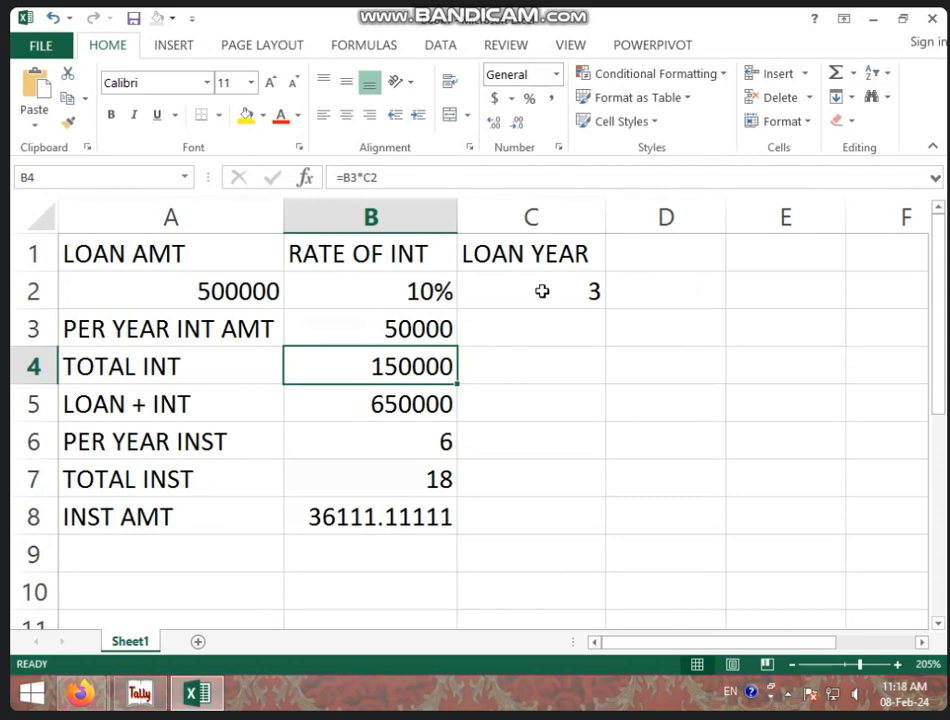
click(416, 404)
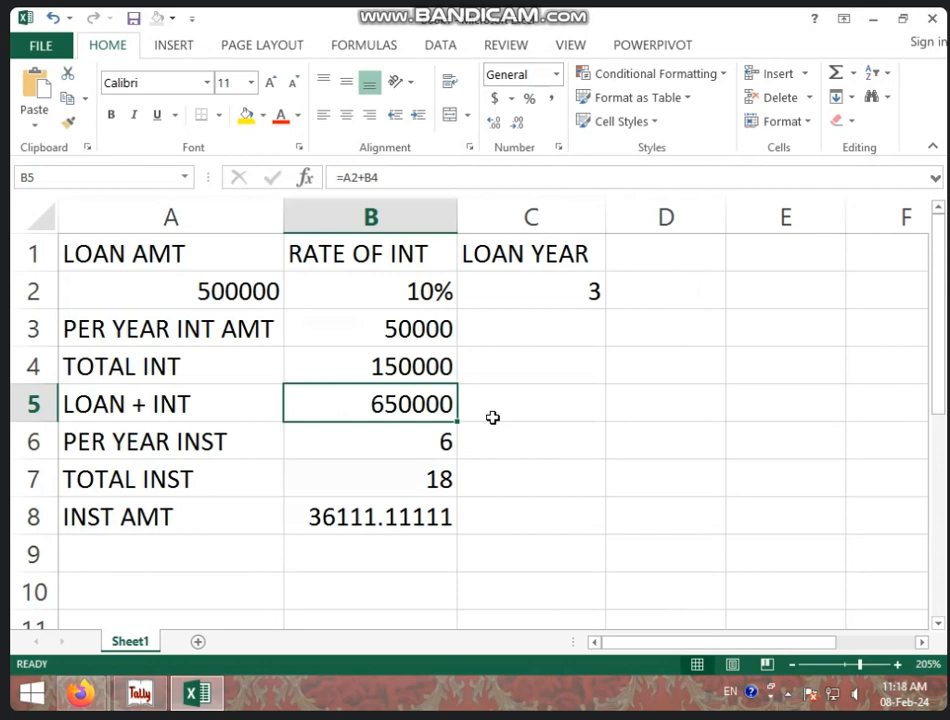
click(428, 466)
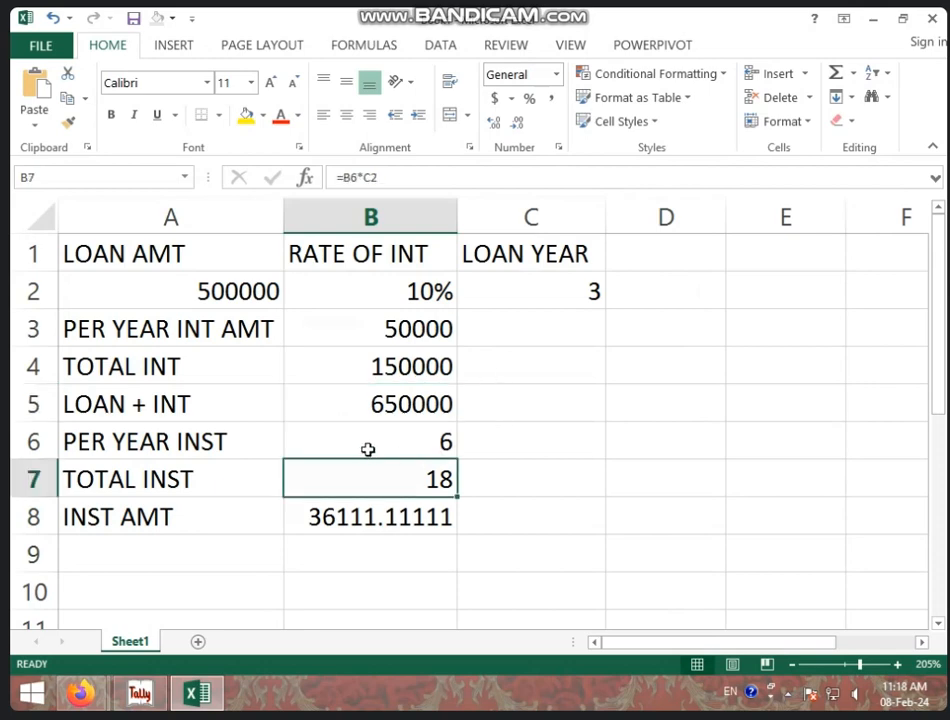
click(368, 449)
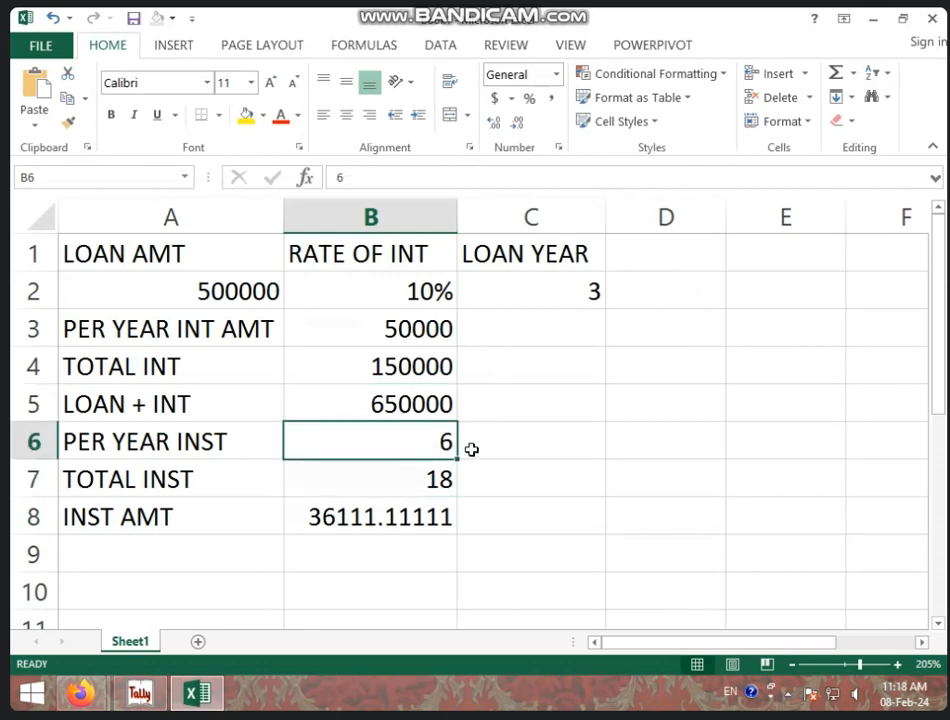
click(426, 480)
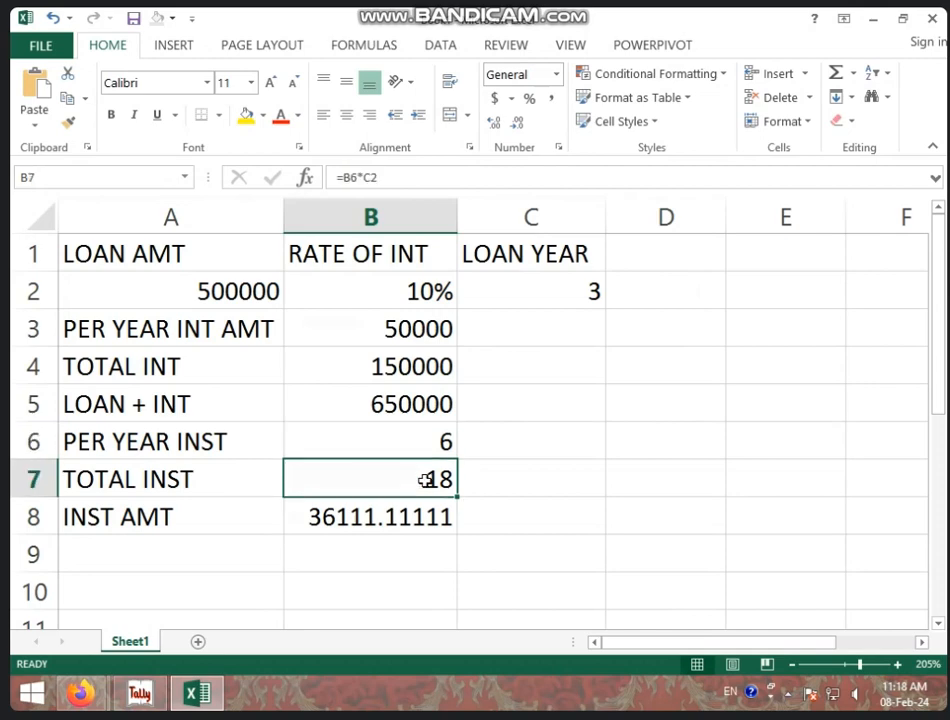
click(565, 288)
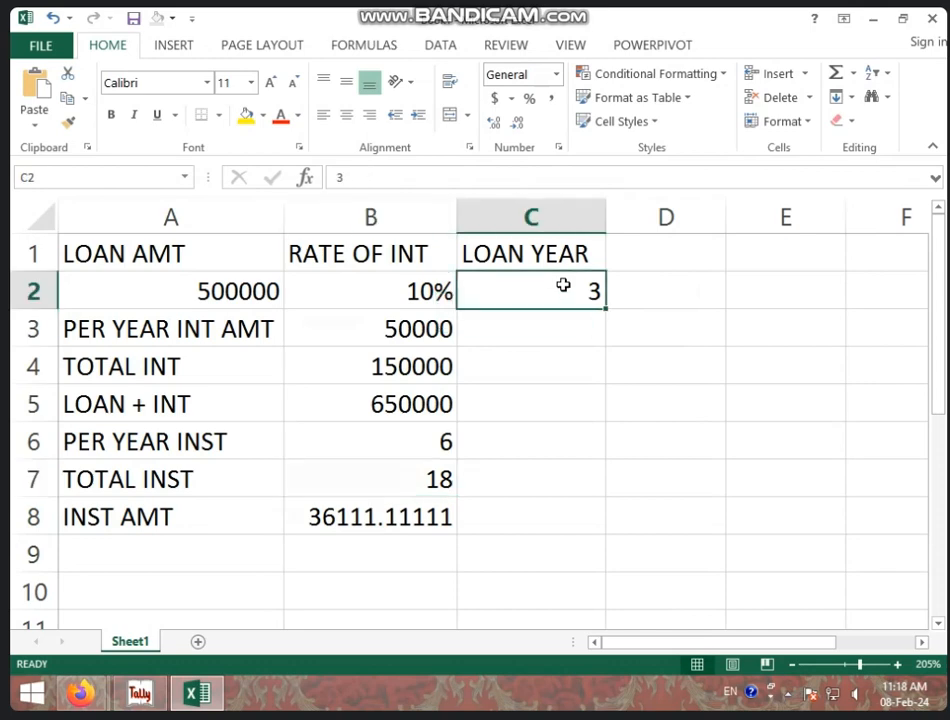
click(372, 516)
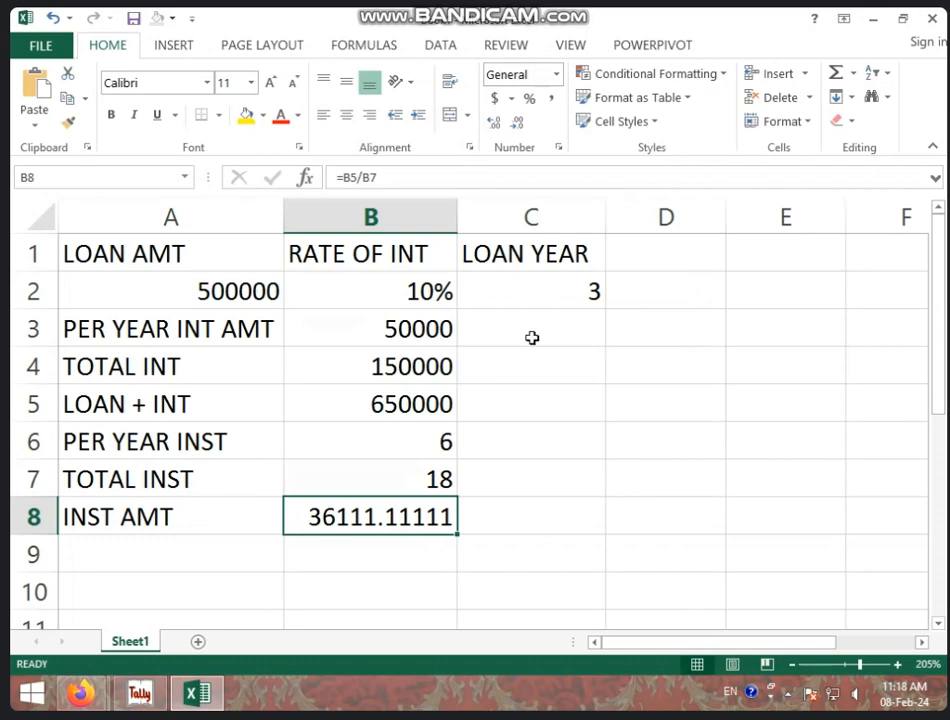
- Set the loan years in C2 to 2
click(522, 294)
text(2)
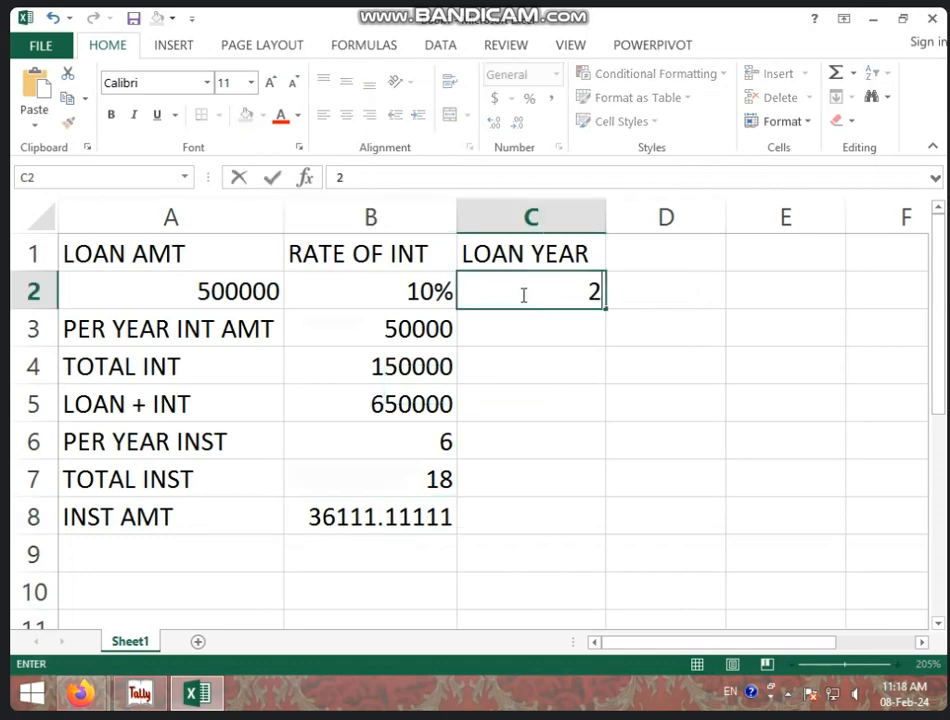
key(Return)
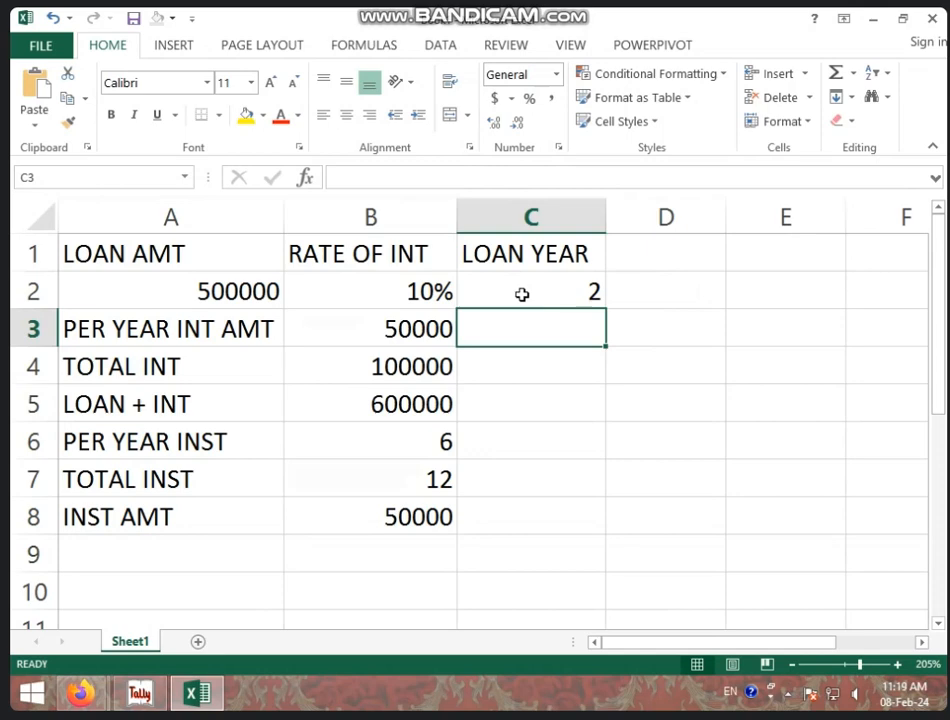
- Review the loan inputs in row 2 and the recalculated interest, loan plus interest and installment formulas in column B
click(522, 294)
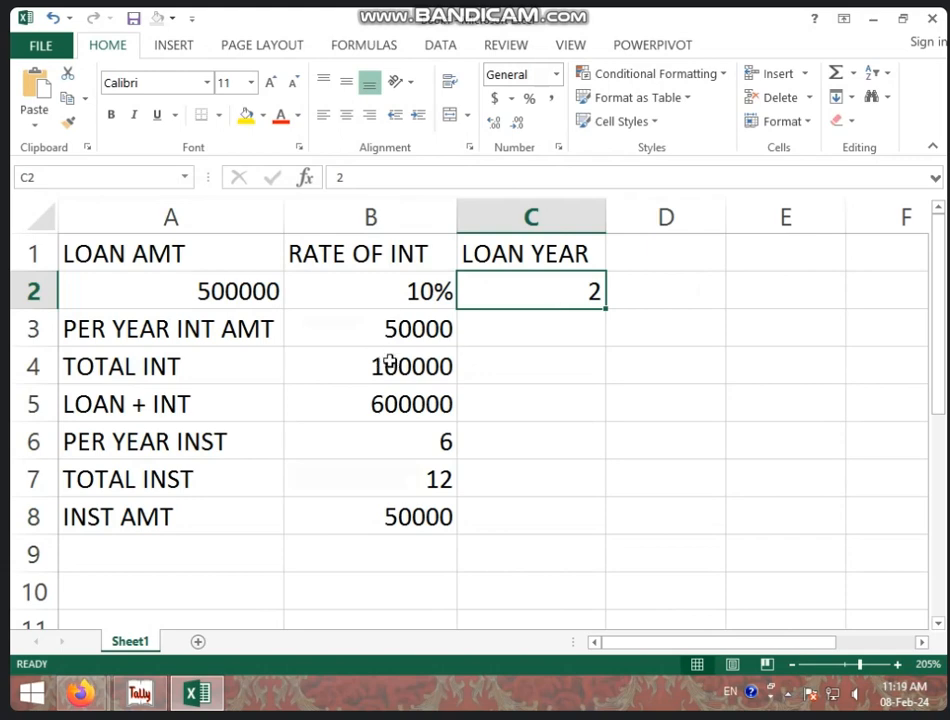
click(405, 336)
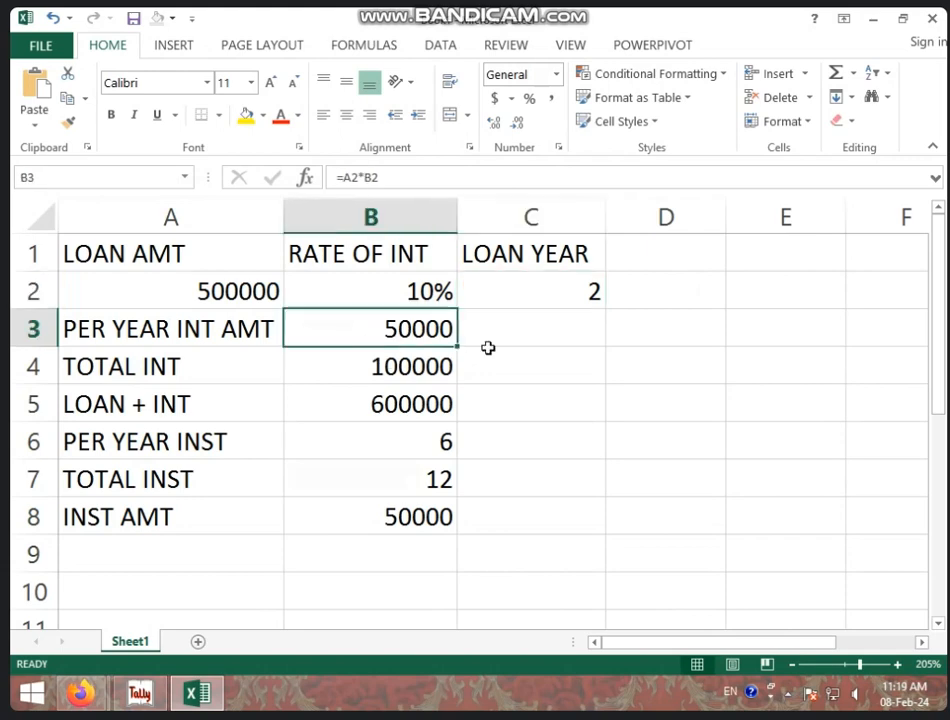
click(423, 358)
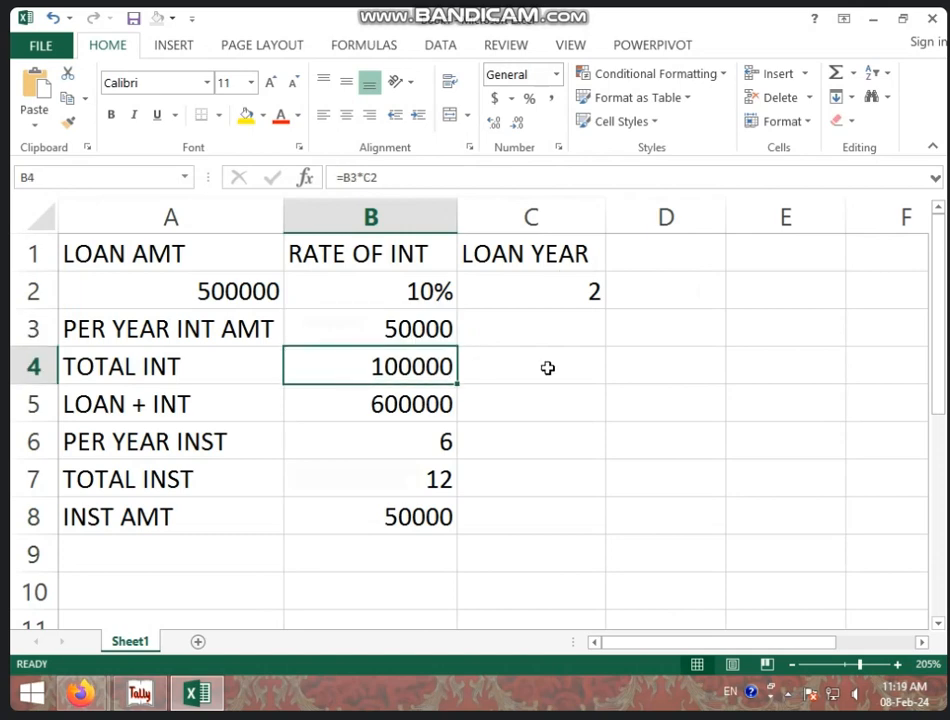
click(501, 292)
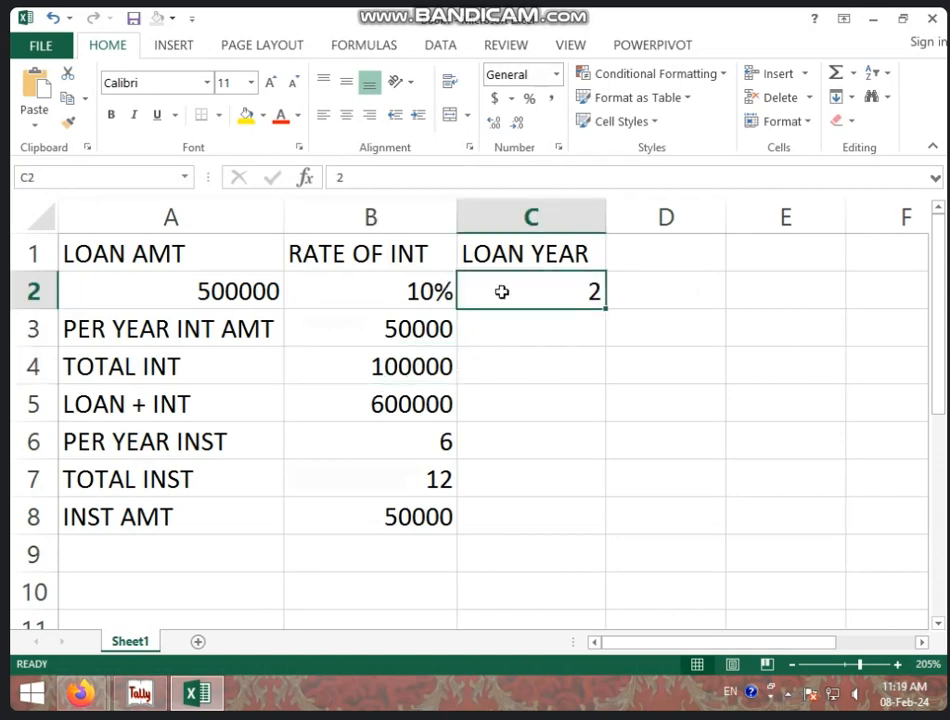
click(373, 483)
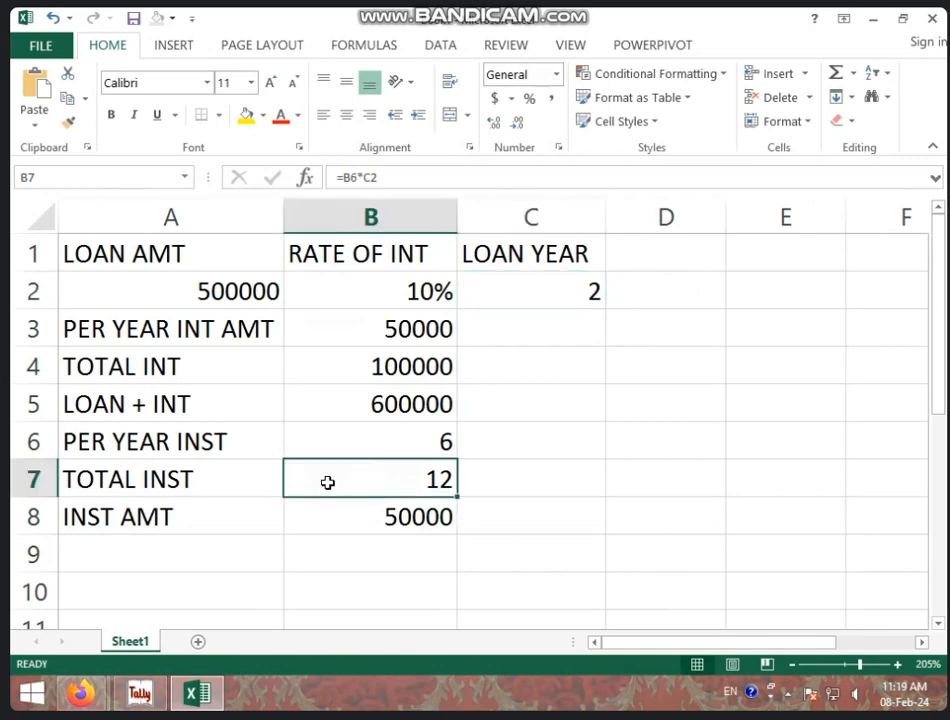
click(435, 519)
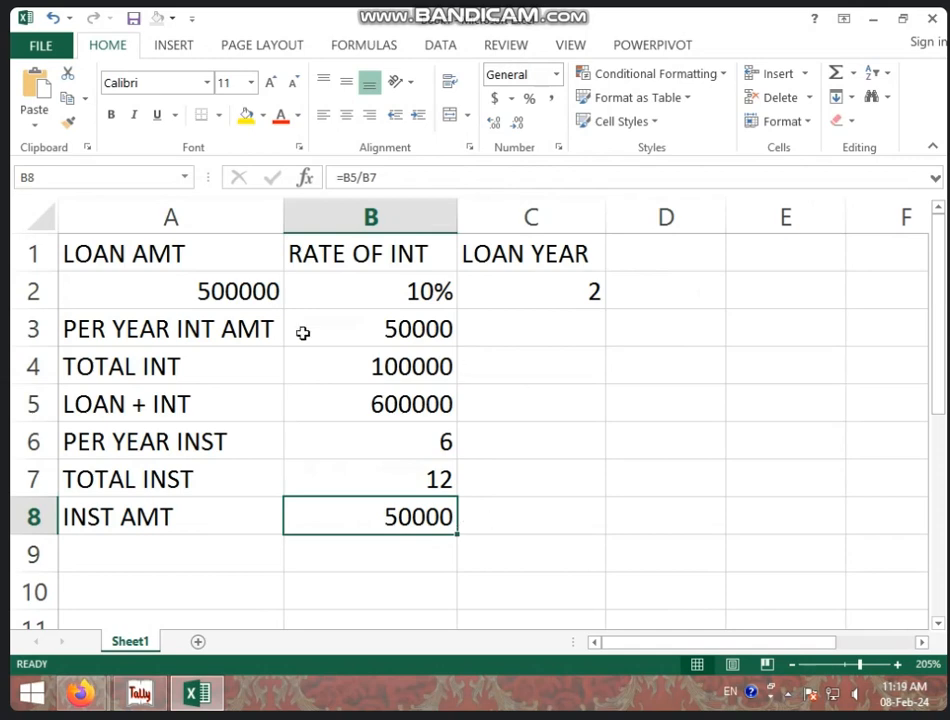
click(167, 297)
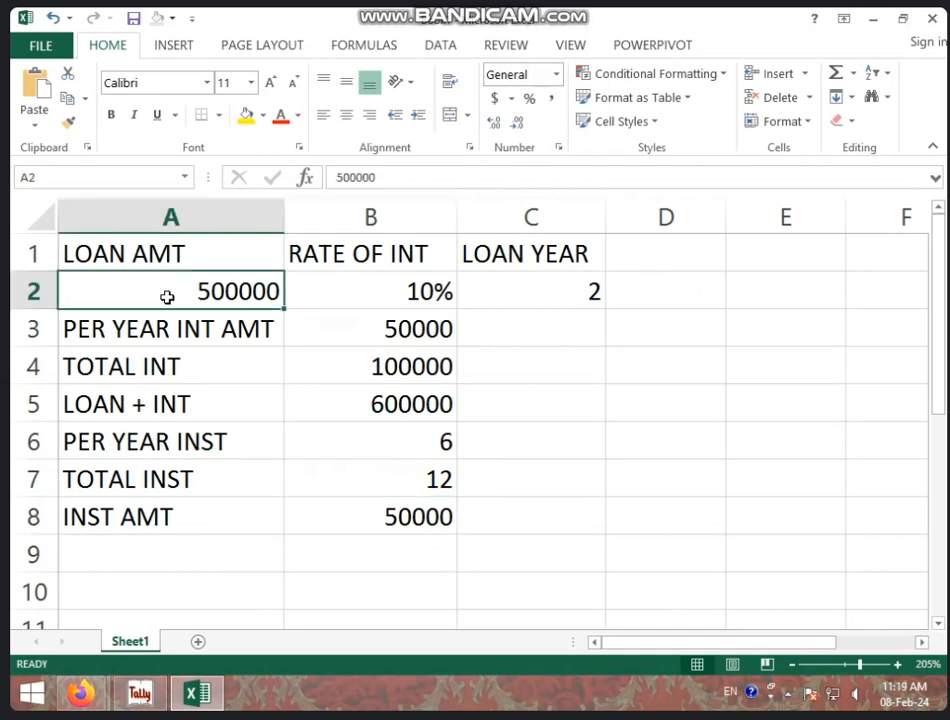
click(316, 301)
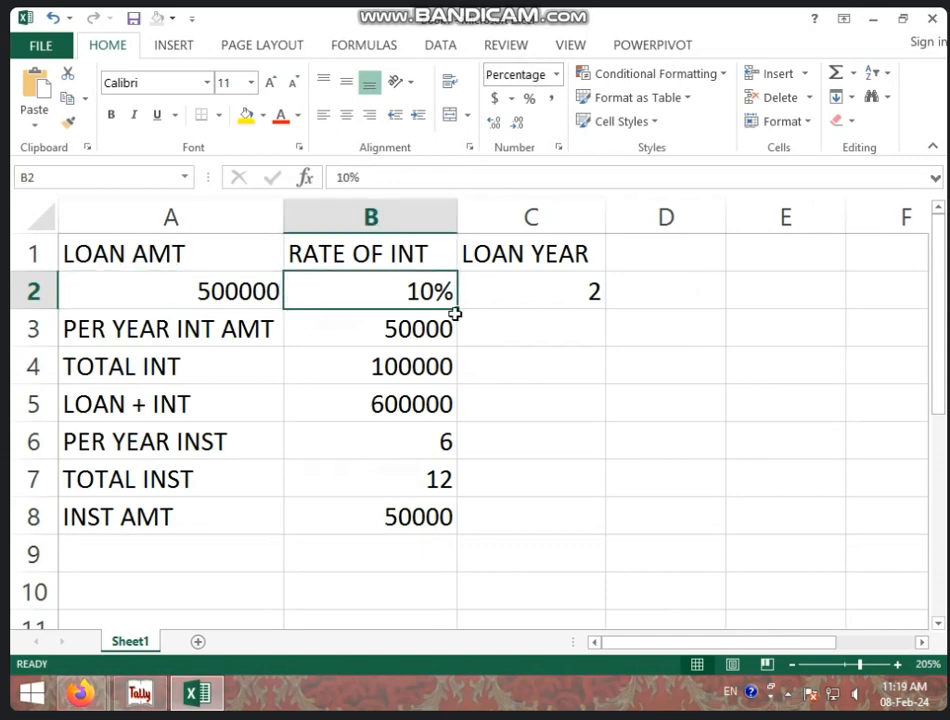
click(509, 304)
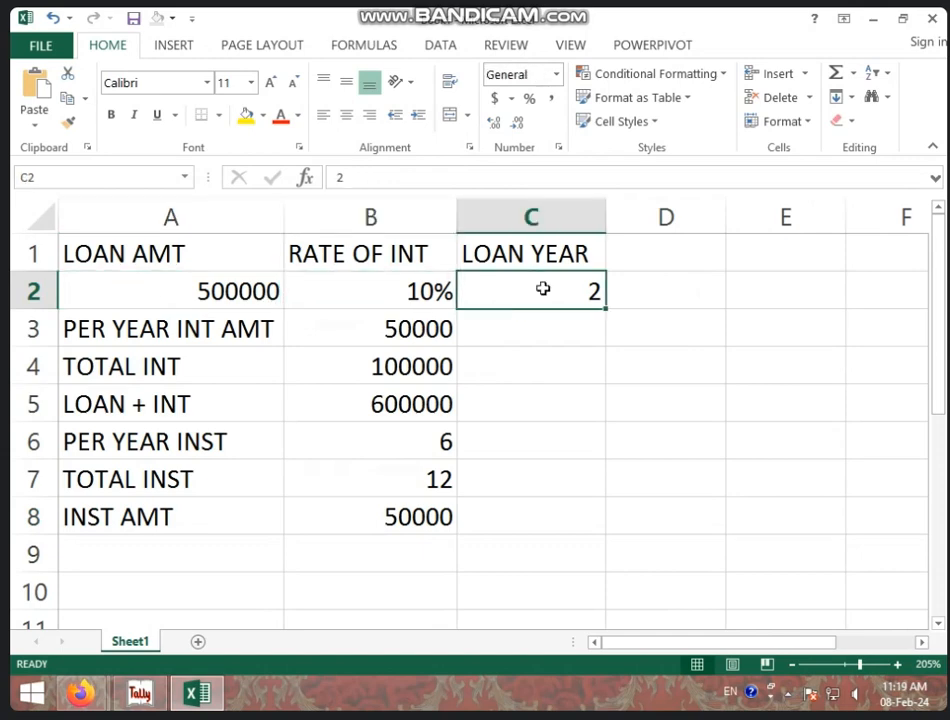
click(358, 335)
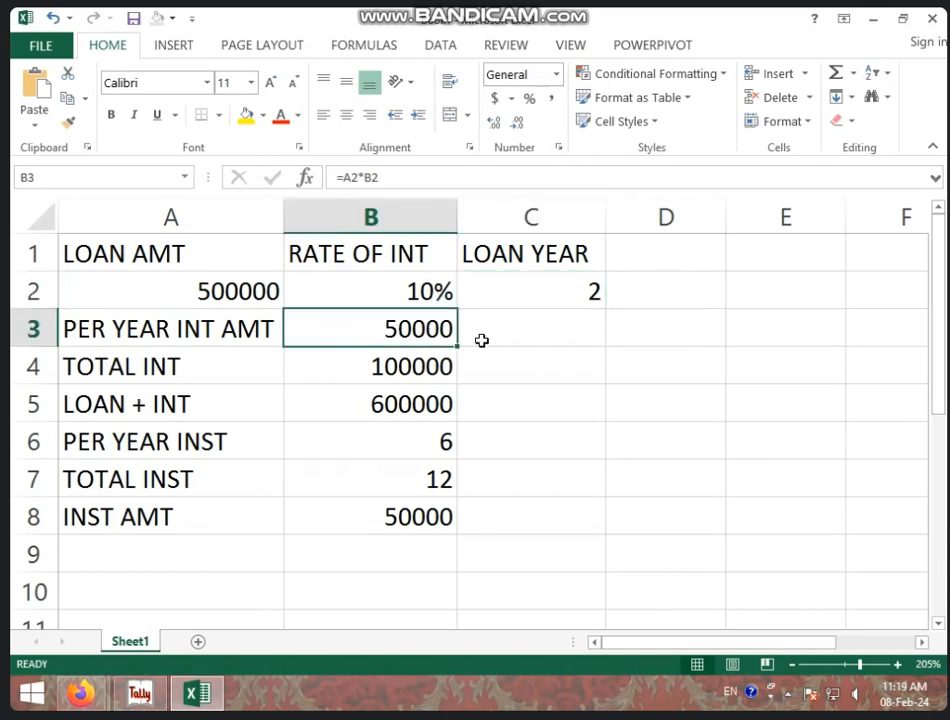
click(430, 366)
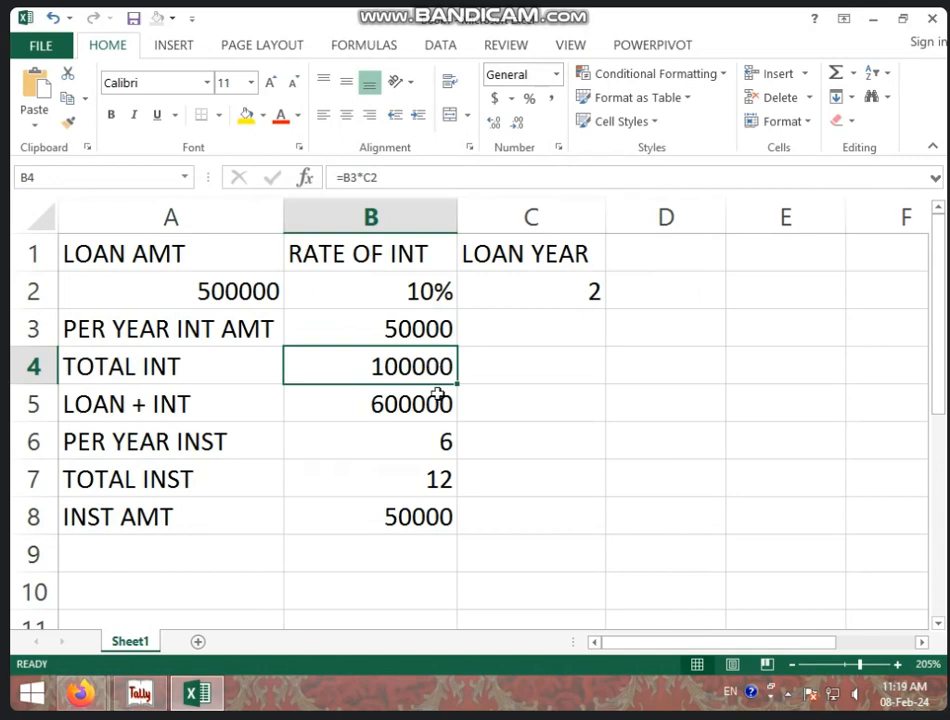
click(439, 397)
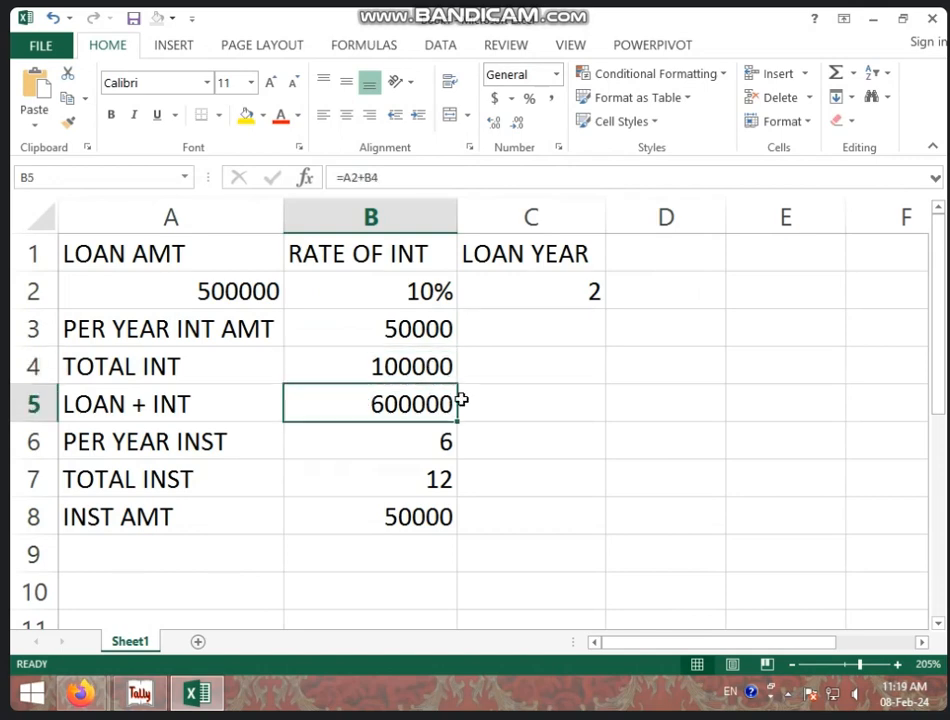
- Set the installments per year in B6 to 12 to test the effect on the installment amount
click(410, 446)
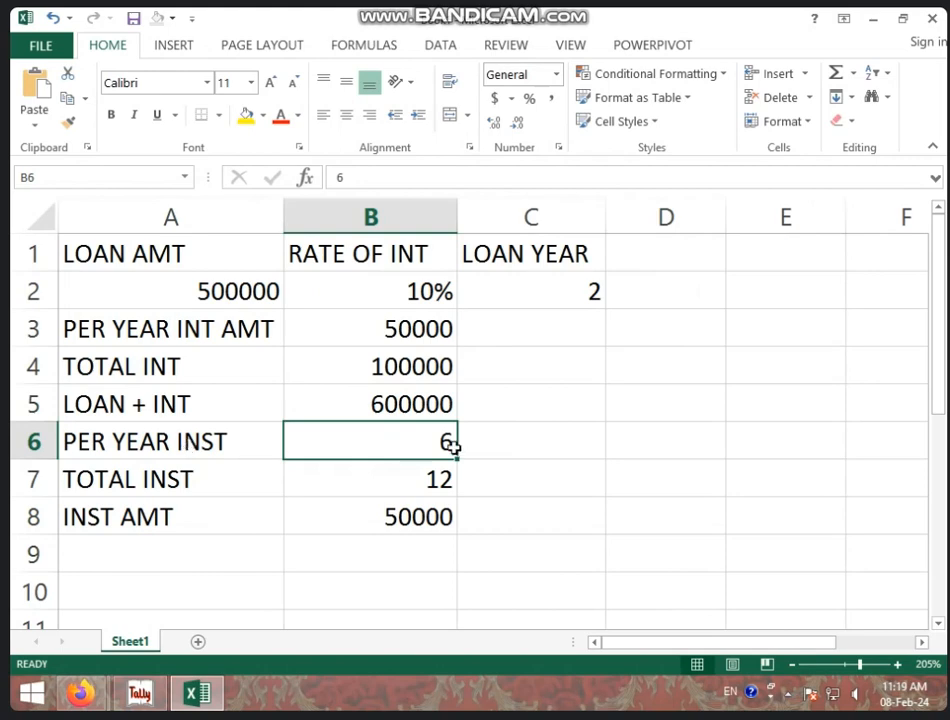
text(12)
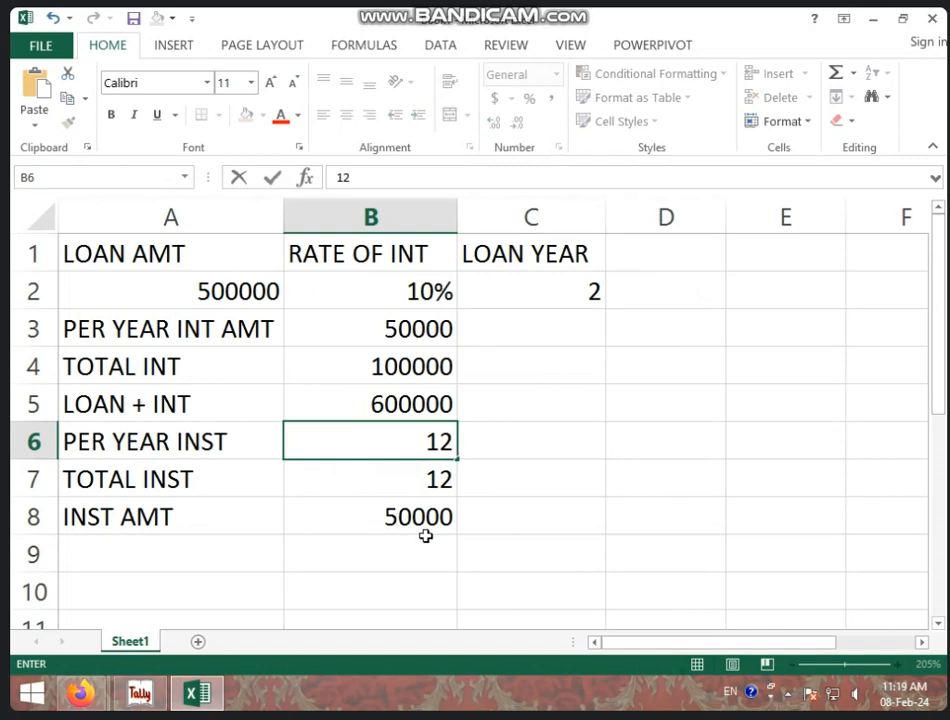
key(Return)
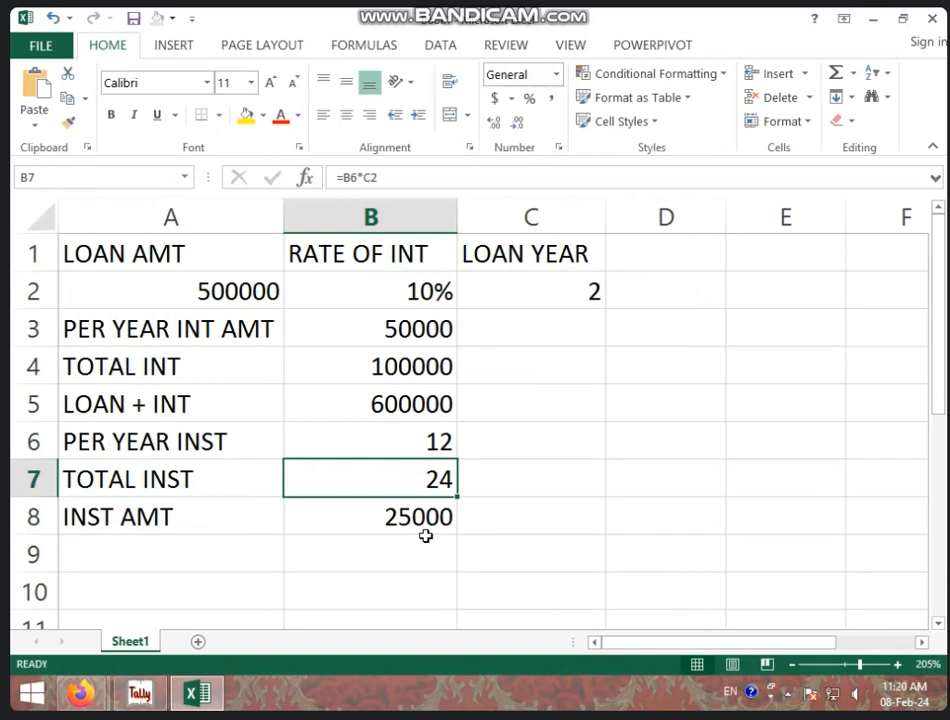
- Set the installments per year in B6 back to 6
key(Up)
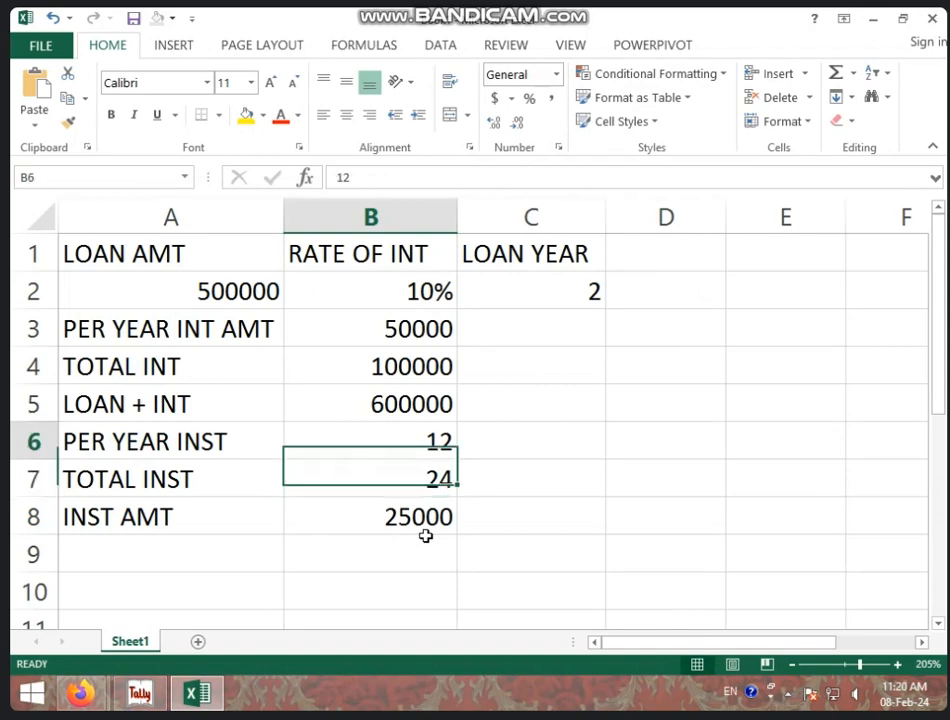
text(6)
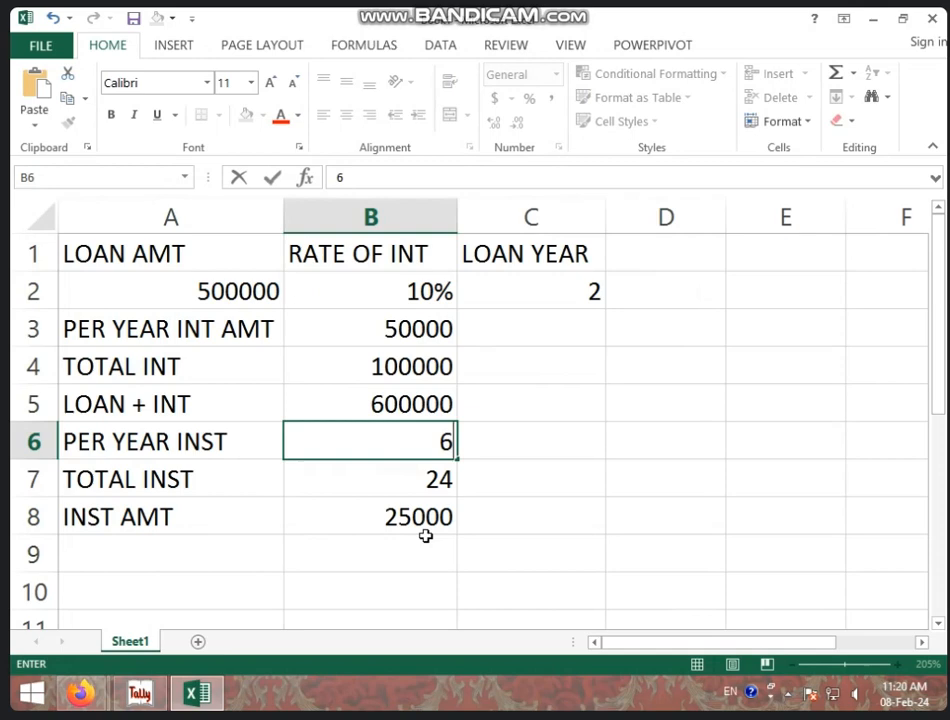
key(Return)
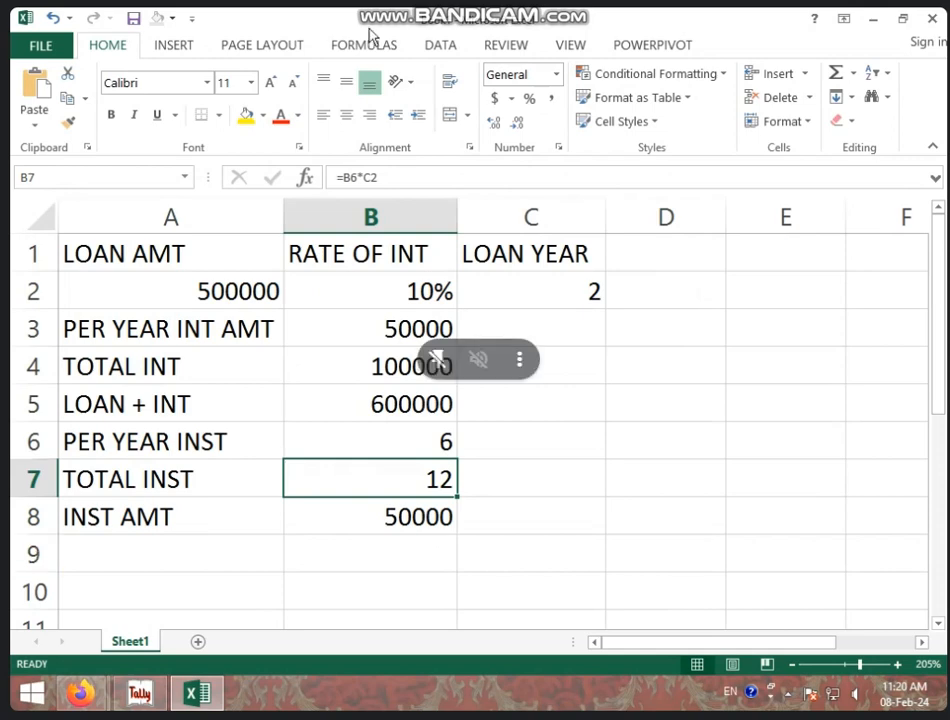
- Switch to Tally, leave the open sales voucher and start a new receipt voucher from the accounting vouchers
click(137, 694)
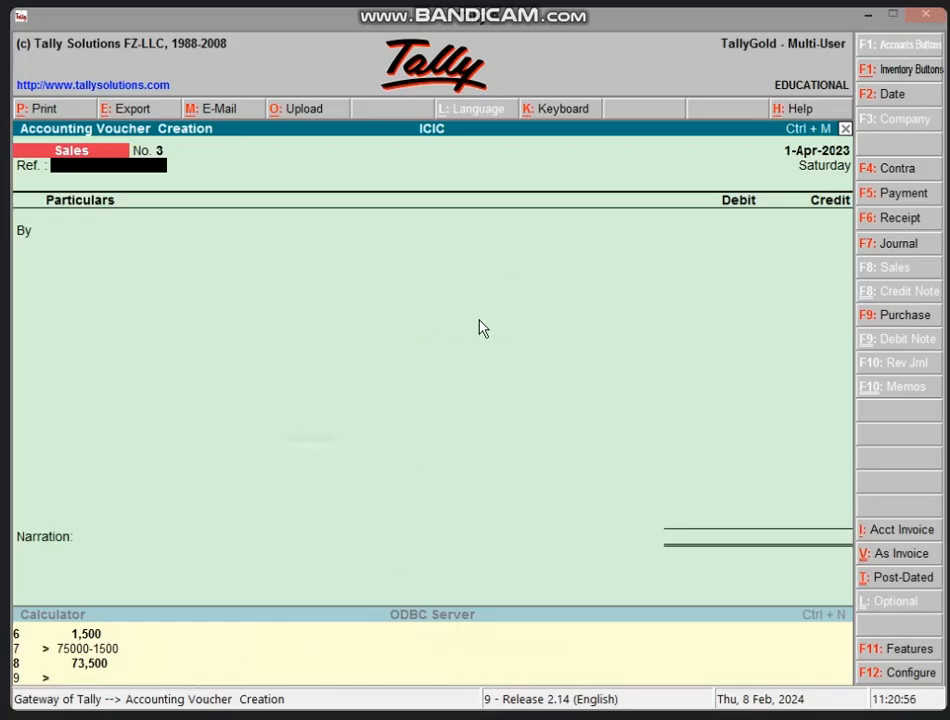
key(Escape)
key(Return)
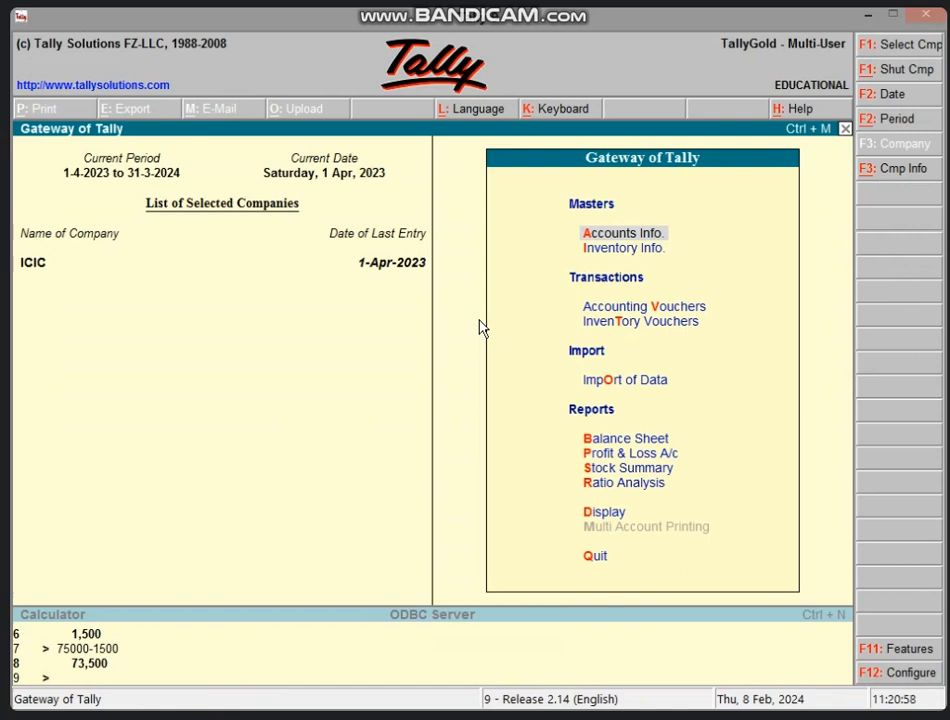
key(v)
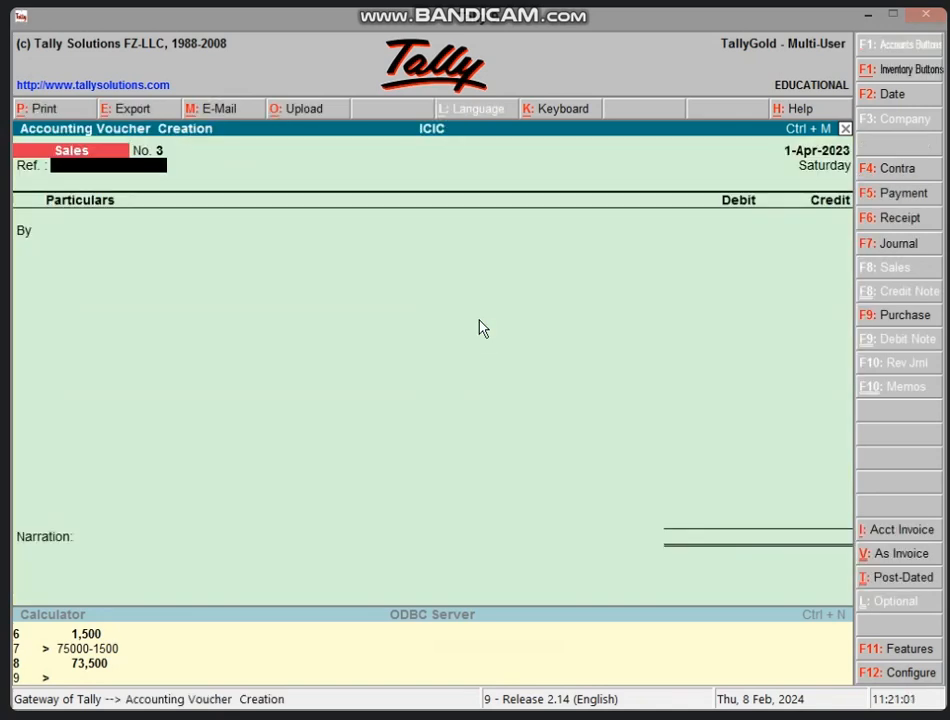
key(F6)
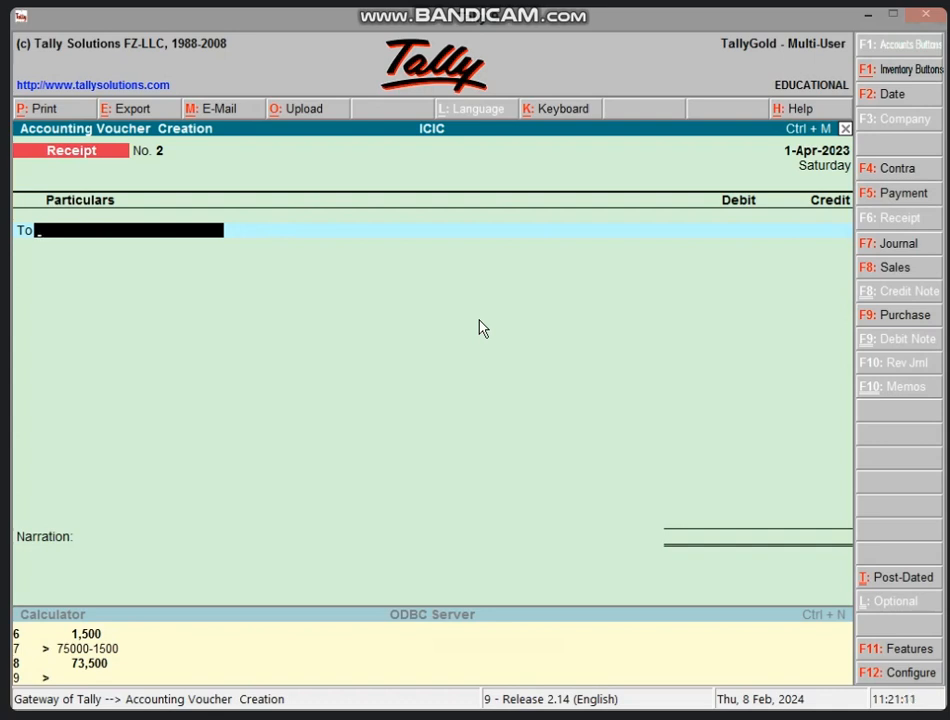
- Start a new ledger from the receipt voucher's credit line and name it SBI BANK LOAN A/C
key(alt+c)
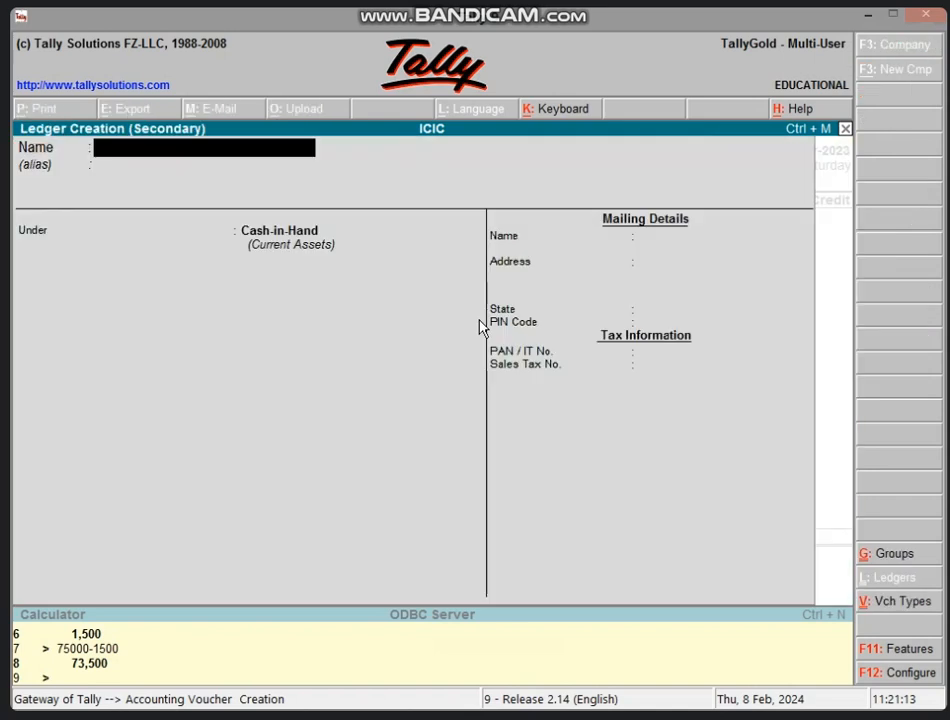
text(BAN)
key(BackSpace)
key(BackSpace)
key(BackSpace)
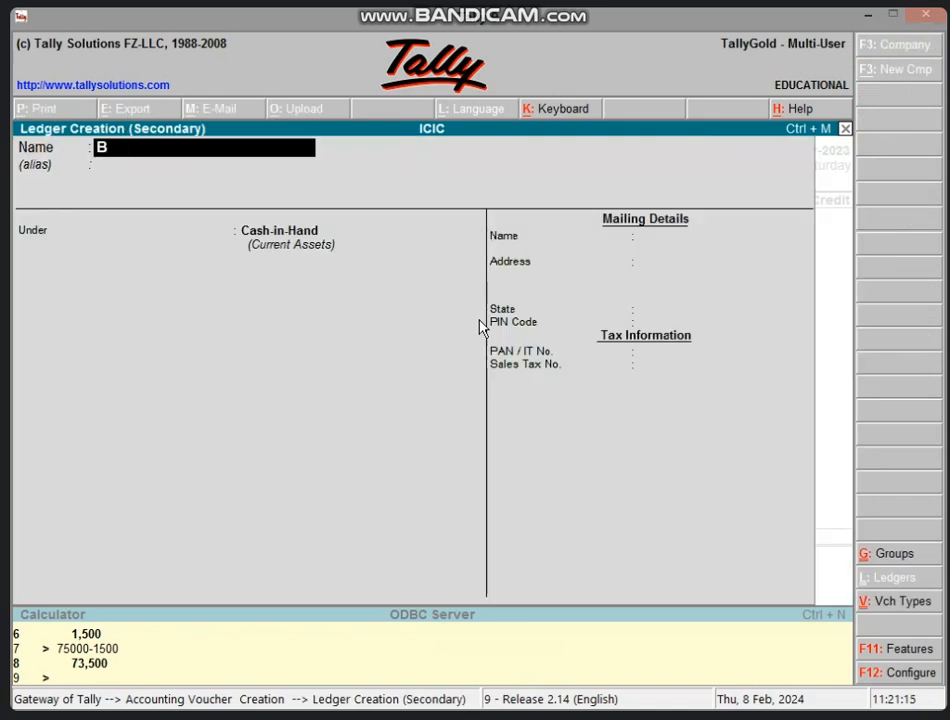
text(SBI BAN)
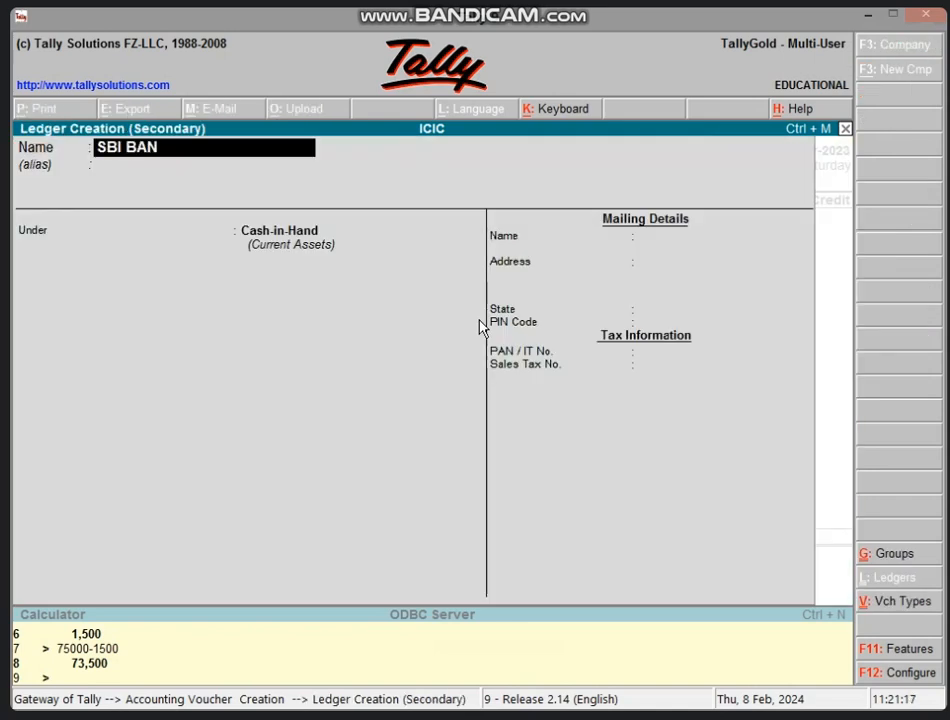
text(K LOAN A\)
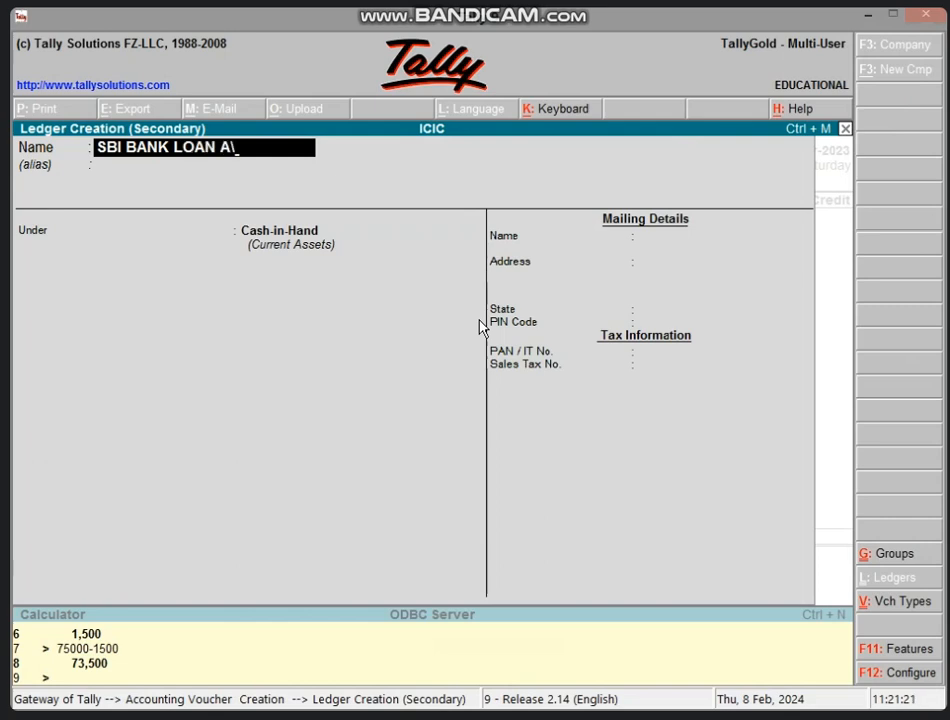
key(BackSpace)
text(/C)
key(Return)
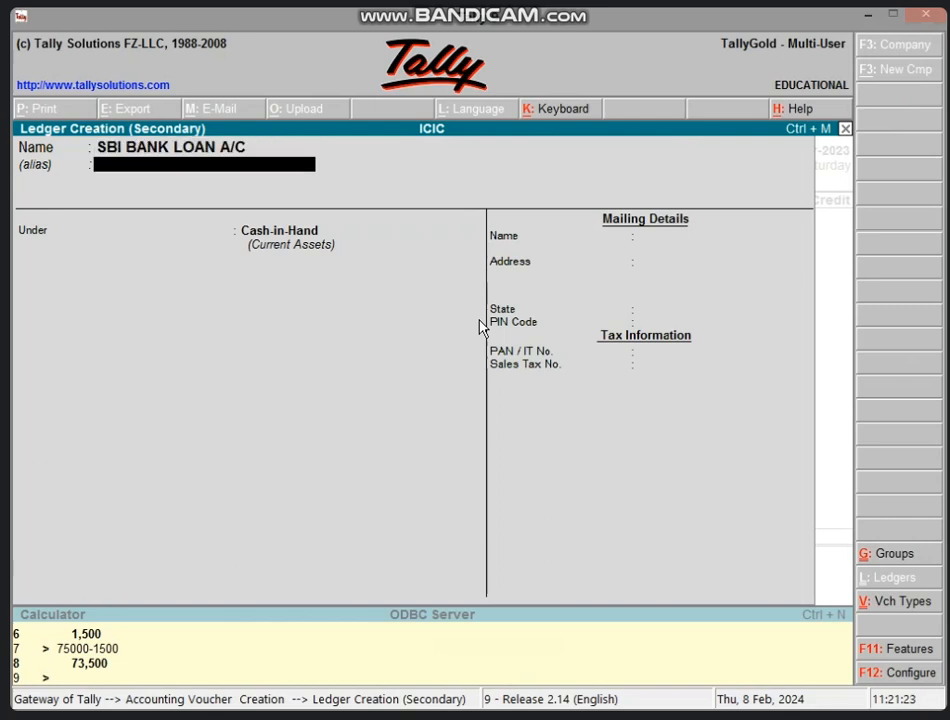
- Place the SBI BANK LOAN A/C ledger under Loans (Liability) and save it with the remaining details left at their defaults
key(Return)
text(LOAN)
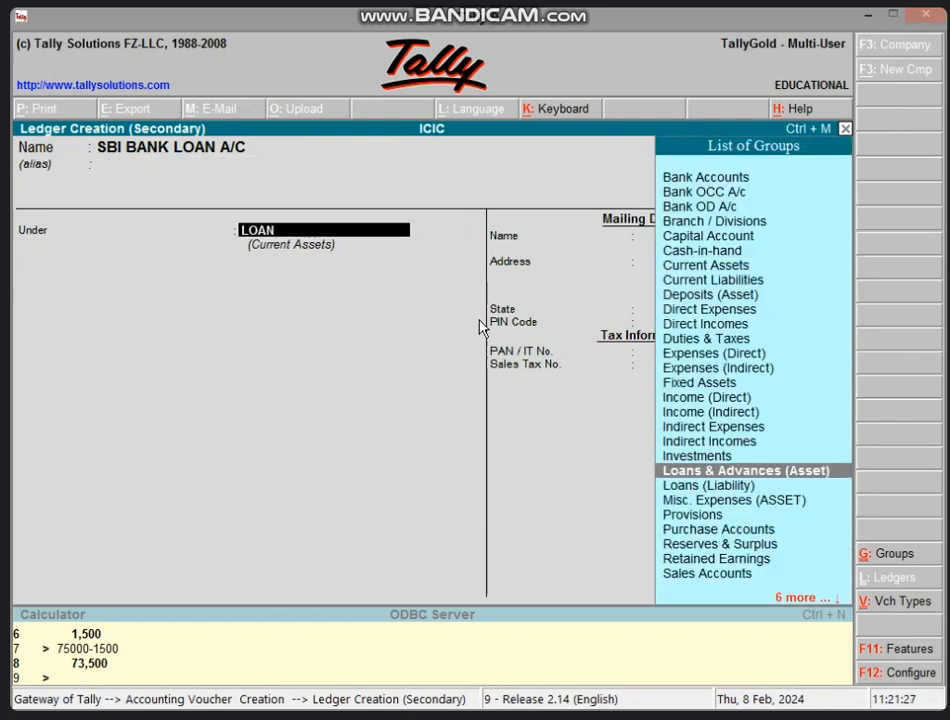
key(Down)
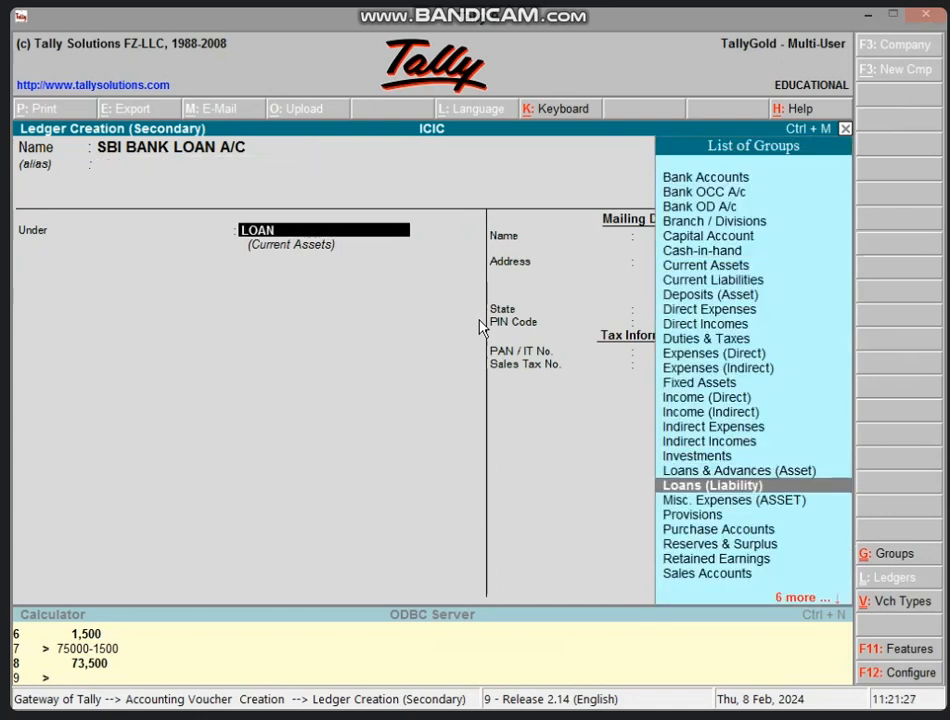
key(Return)
key(Return)
key(Return)
key(Return)
key(Return)
key(Return)
key(Return)
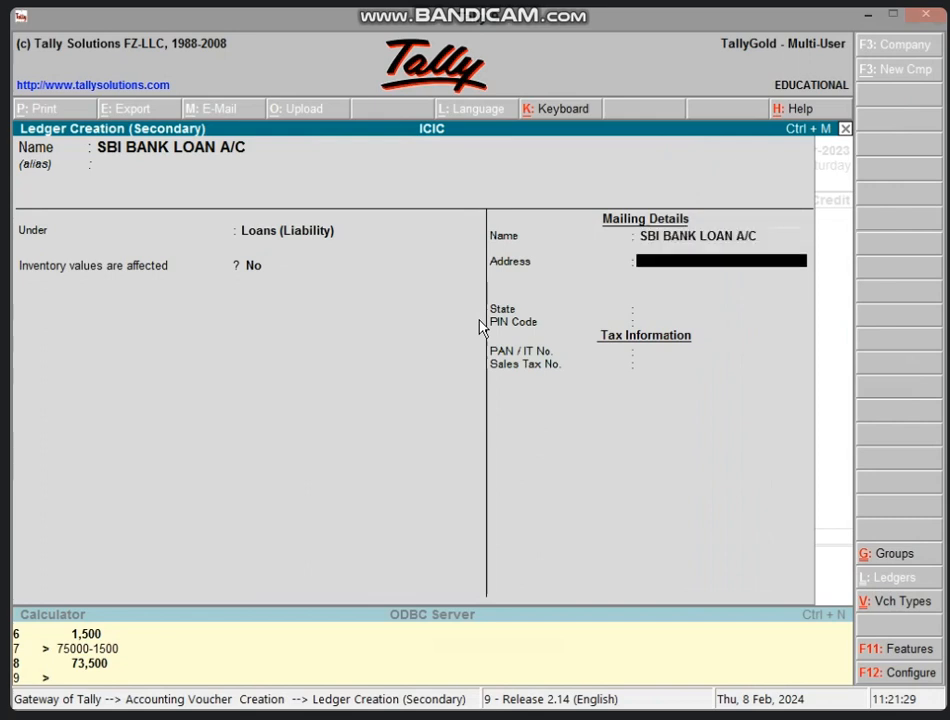
key(Return)
key(Return)
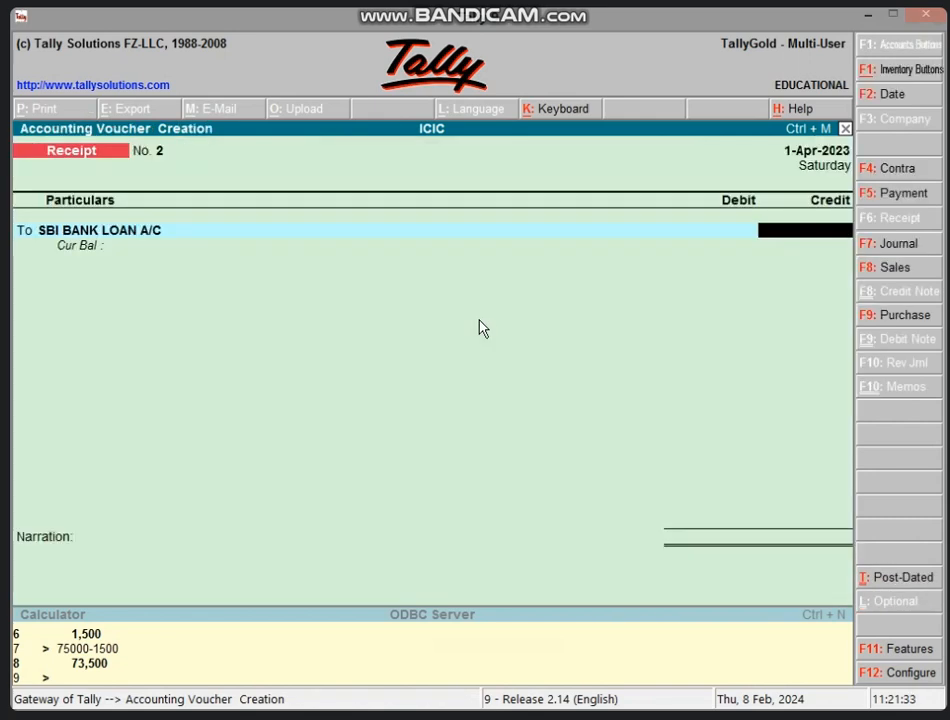
- Enter 5,00,000 as the credit amount for SBI BANK LOAN A/C in the receipt voucher
text(50000)
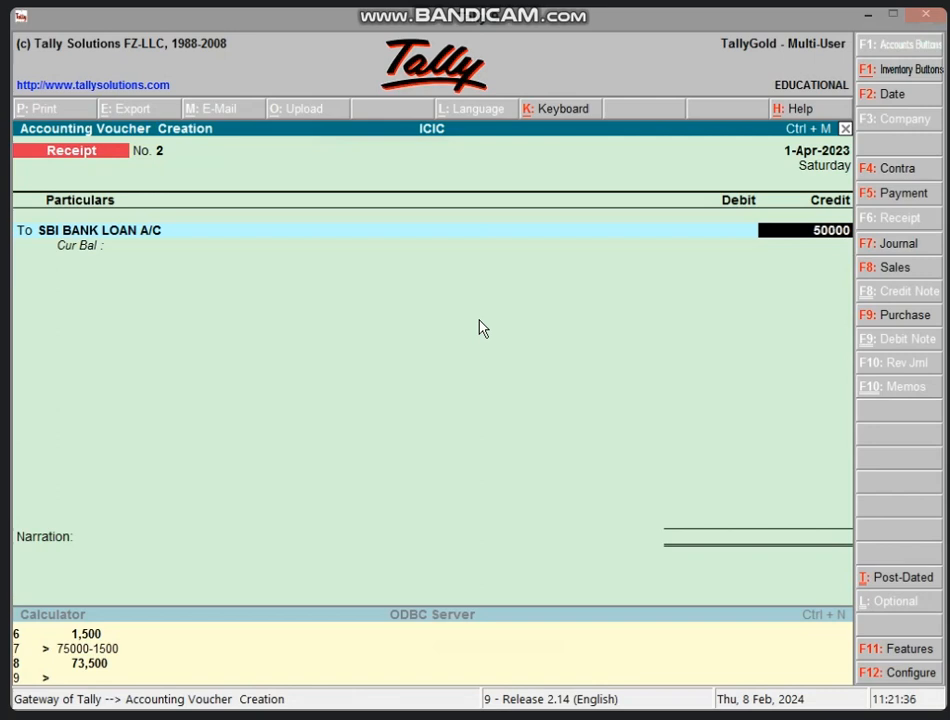
text(0)
key(BackSpace)
key(BackSpace)
key(BackSpace)
key(BackSpace)
key(BackSpace)
text(00,000)
key(Return)
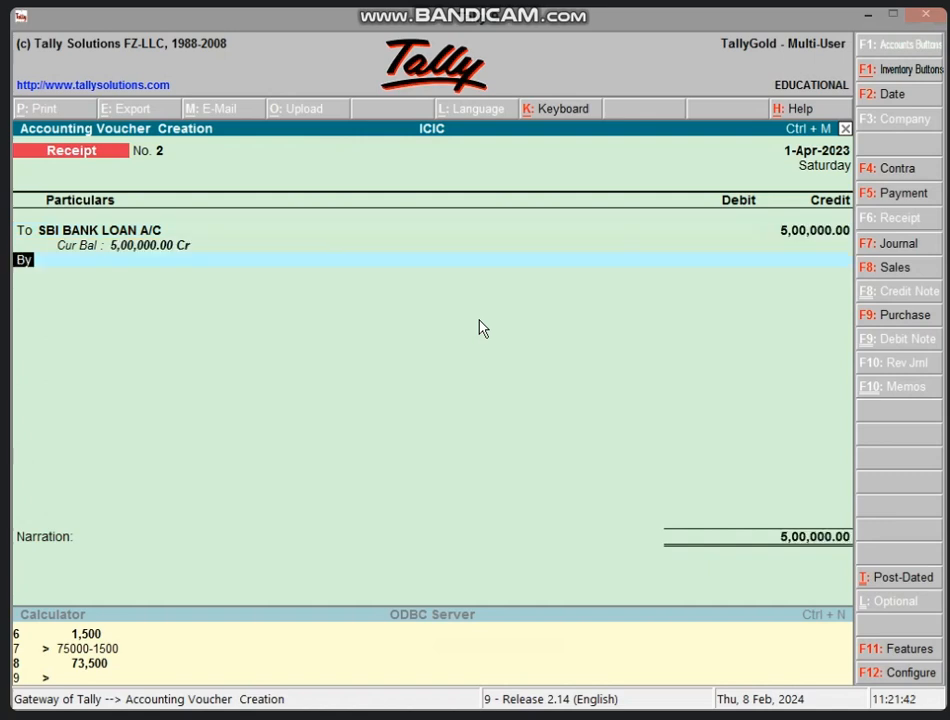
- Debit Cash with 5,00,000 in the receipt voucher, leave the narration empty and save the voucher
key(Return)
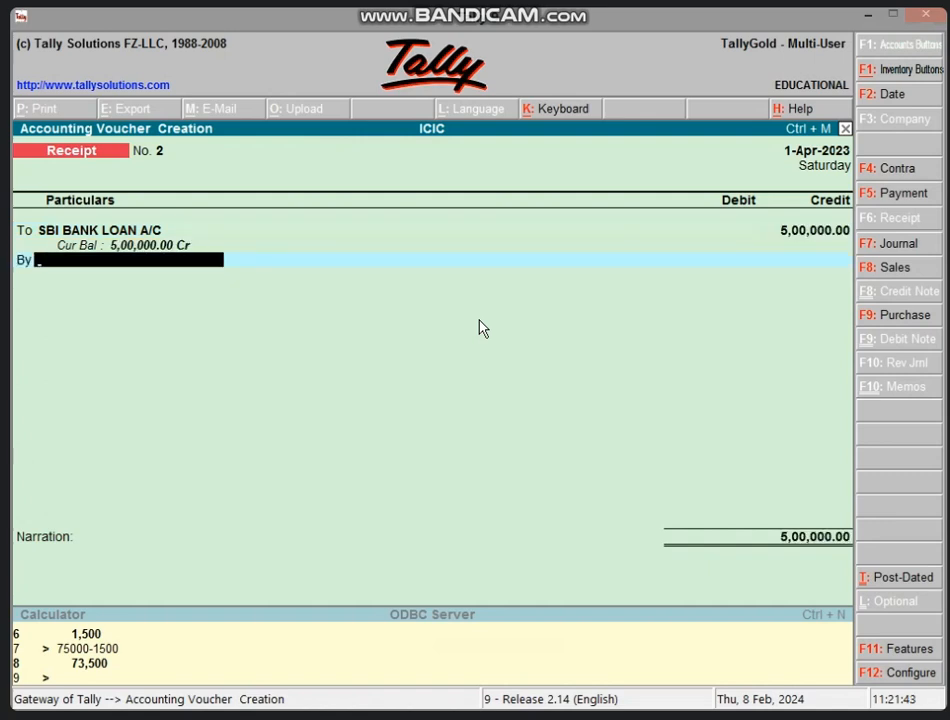
text(CAS)
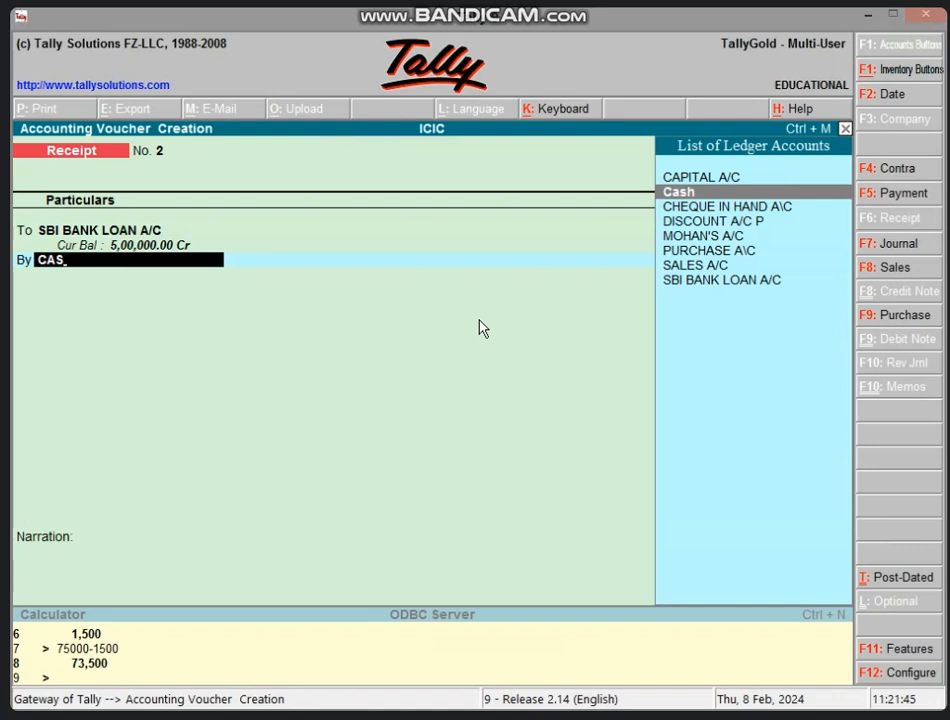
key(Return)
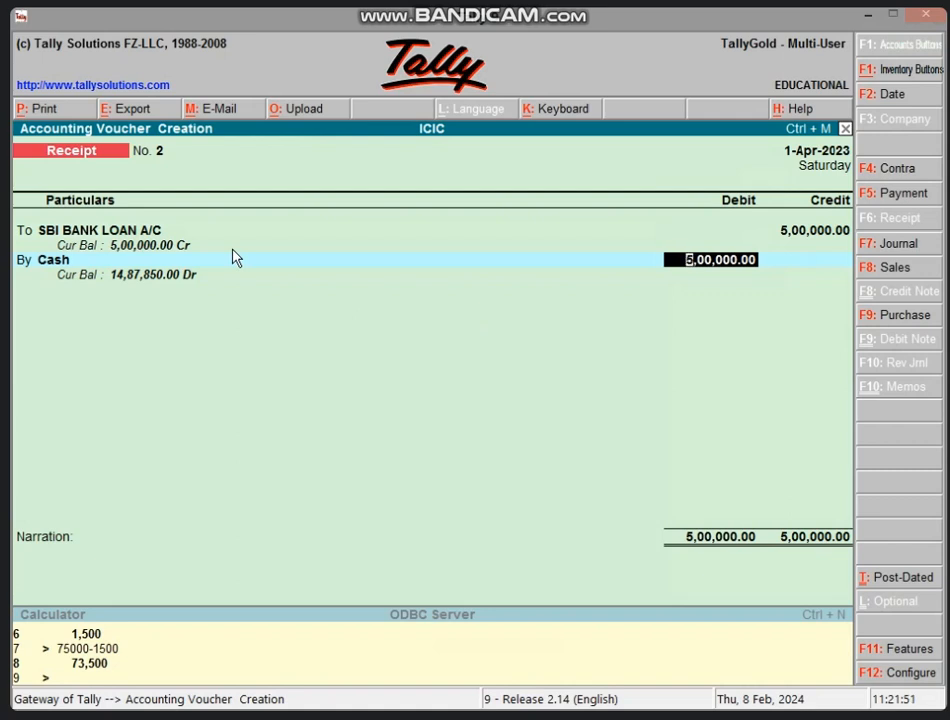
key(Return)
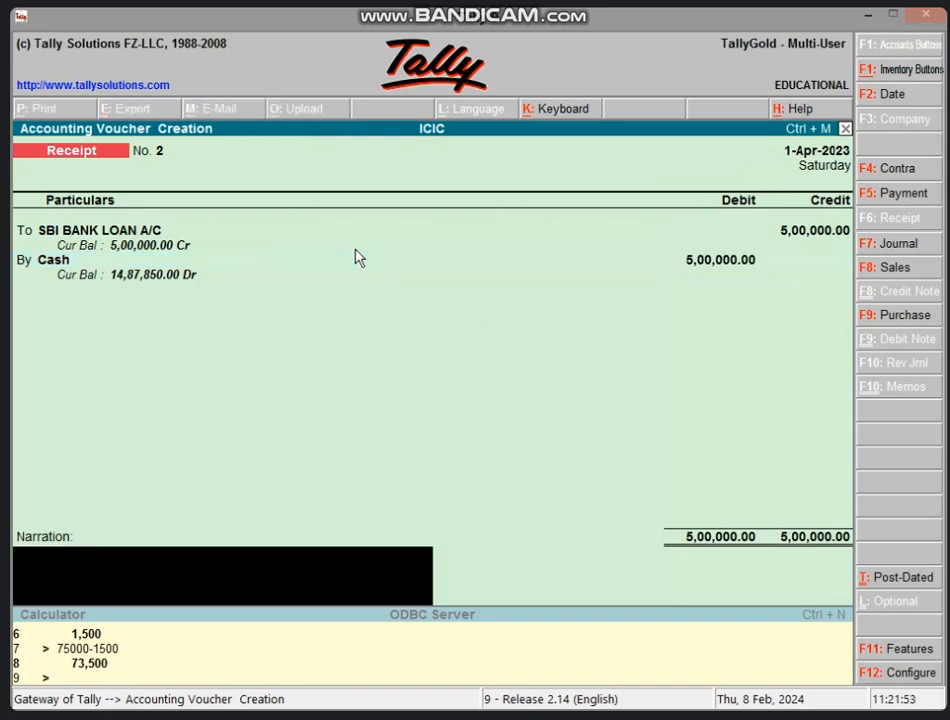
key(Return)
key(Return)
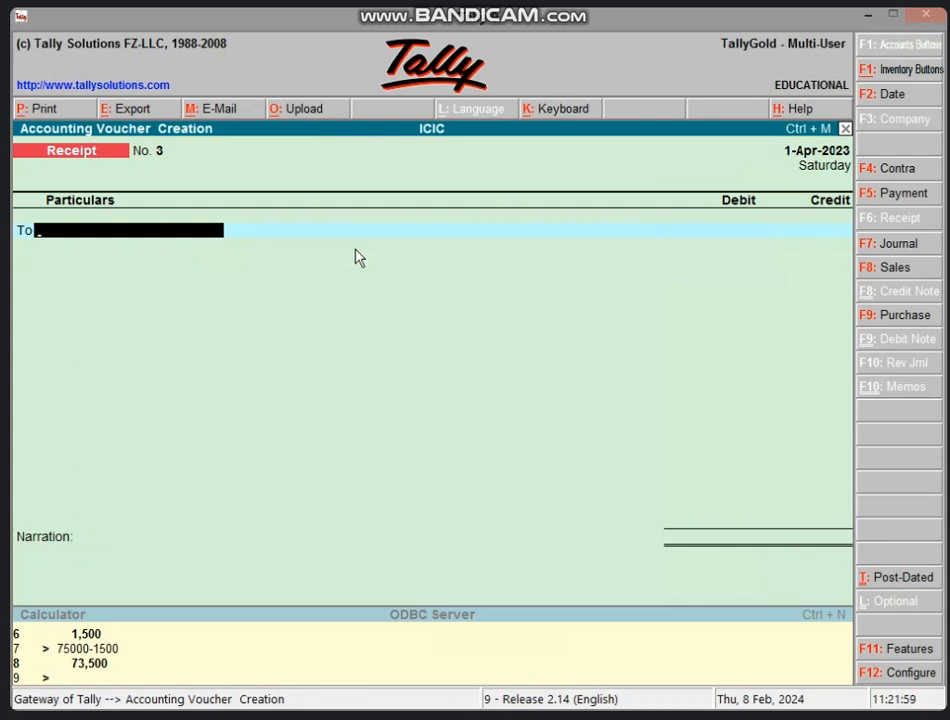
- Switch to the Excel loan sheet, check the total interest and loan plus interest cells, and return to Tally
click(866, 18)
click(403, 371)
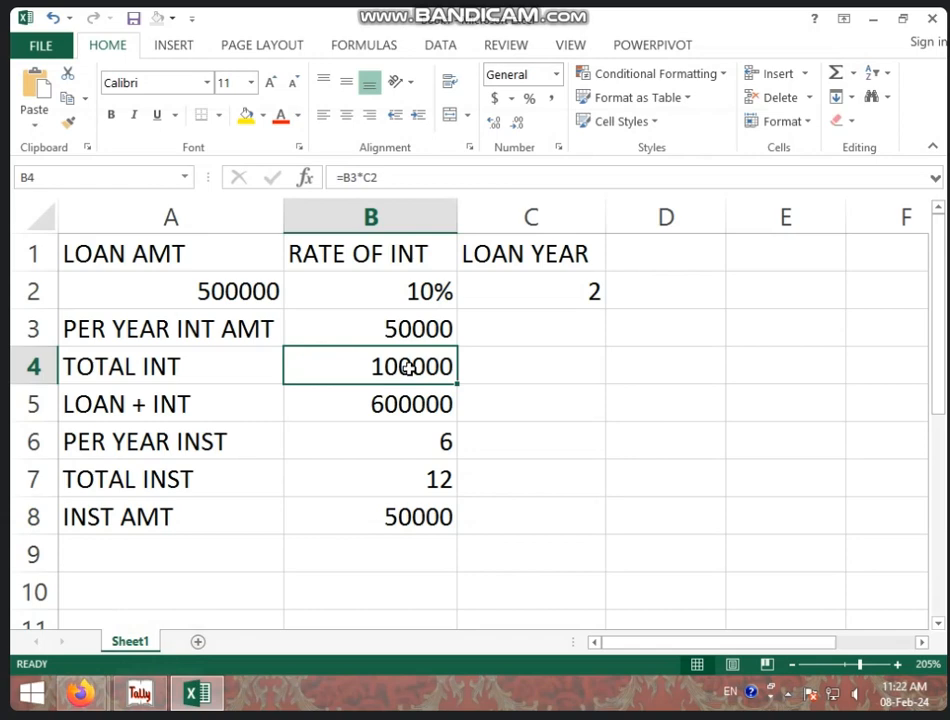
click(325, 405)
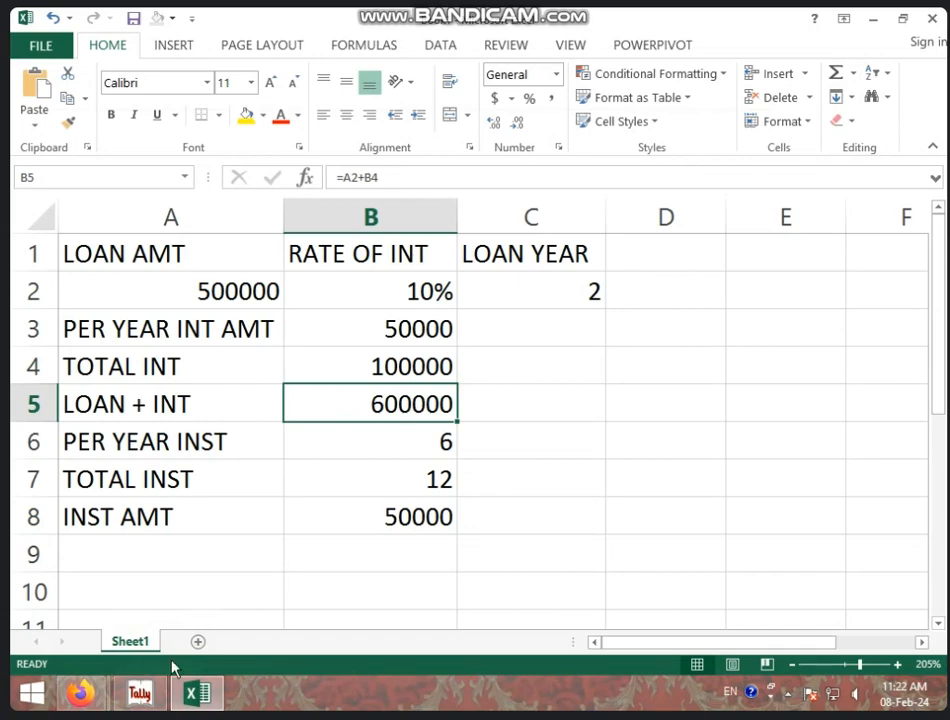
click(153, 697)
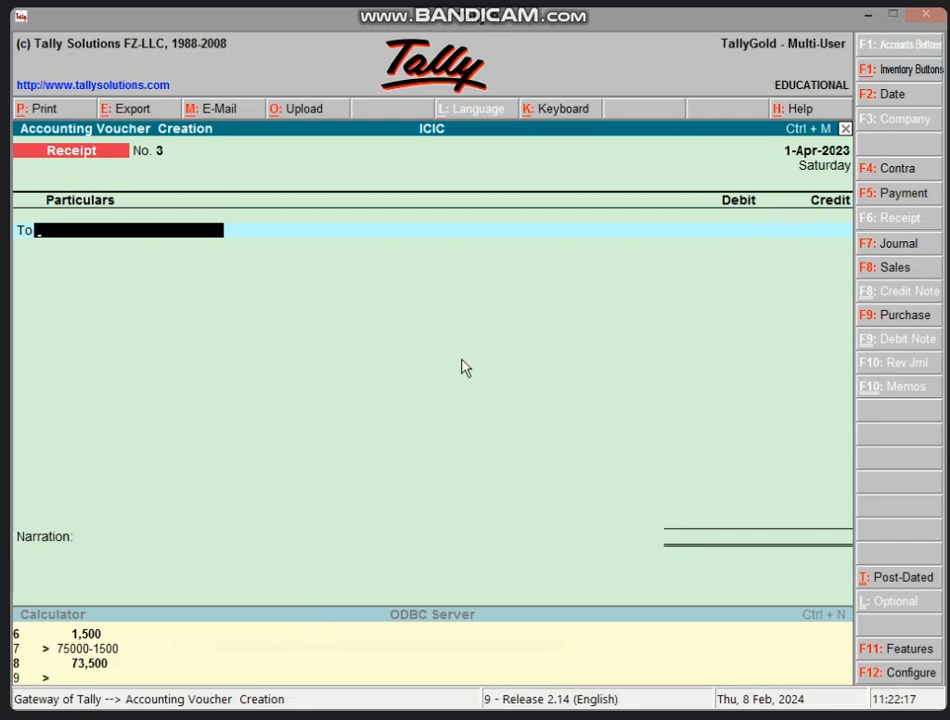
- Leave the blank receipt voucher and examine the SBI BANK LOAN A/C entry under Loans (Liability) in the detailed balance sheet
key(Escape)
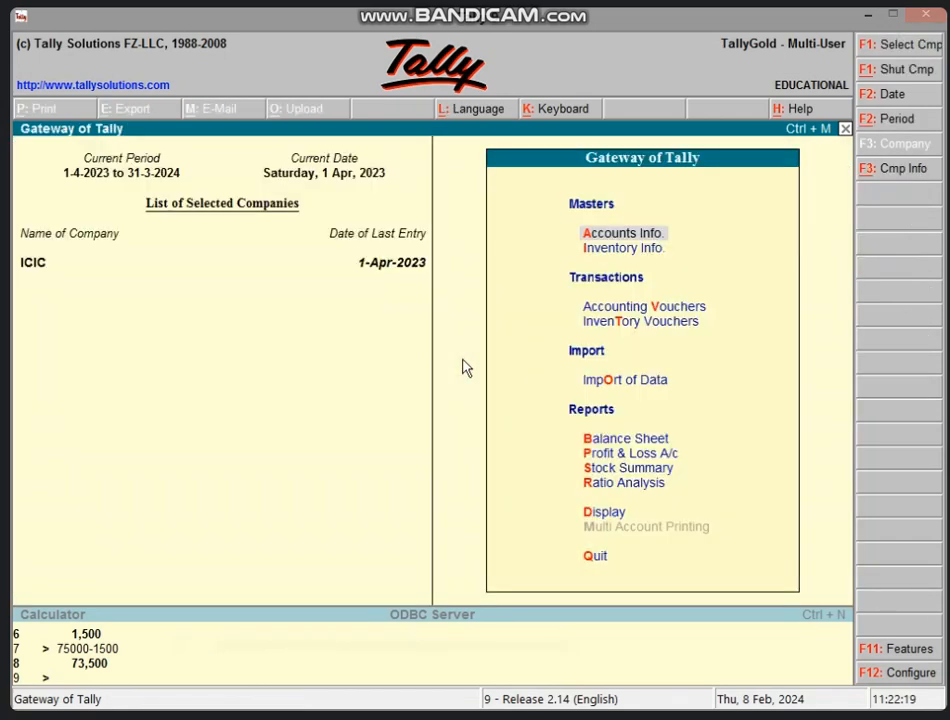
key(b)
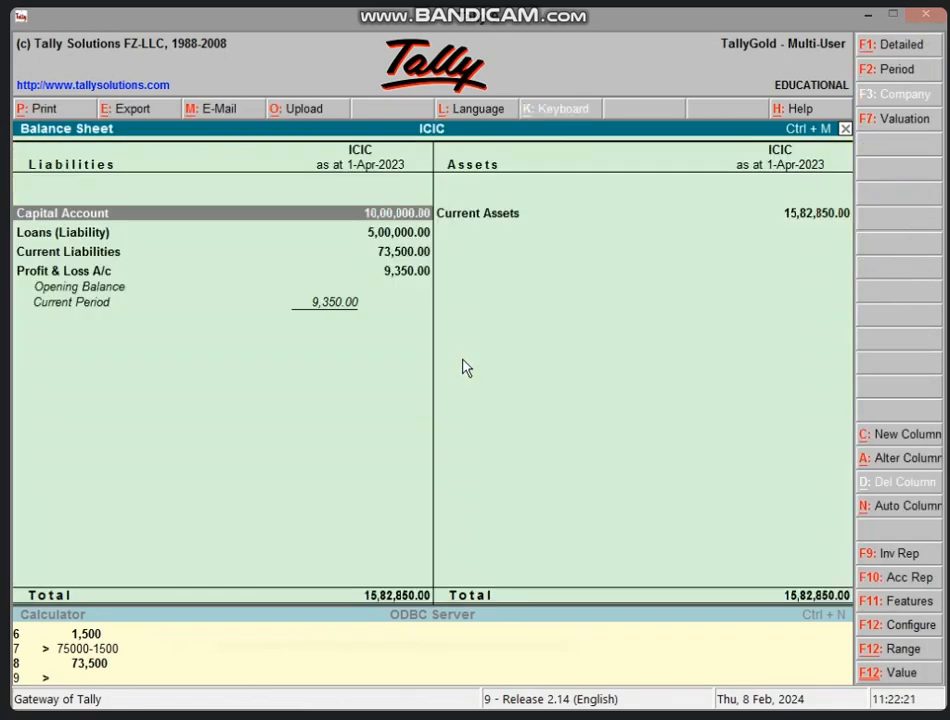
key(Down)
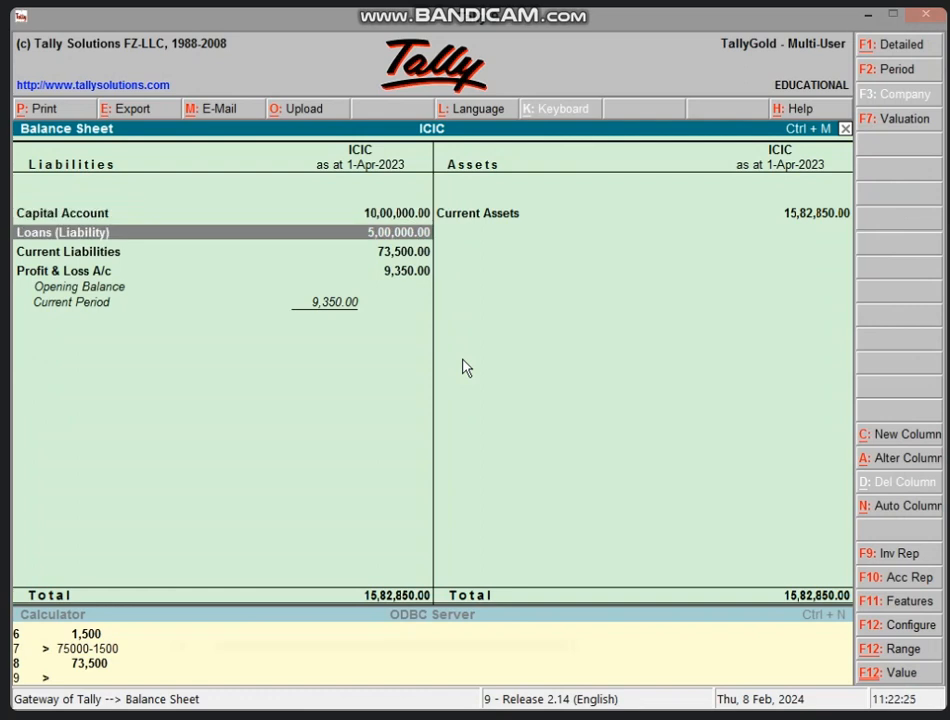
key(alt+F1)
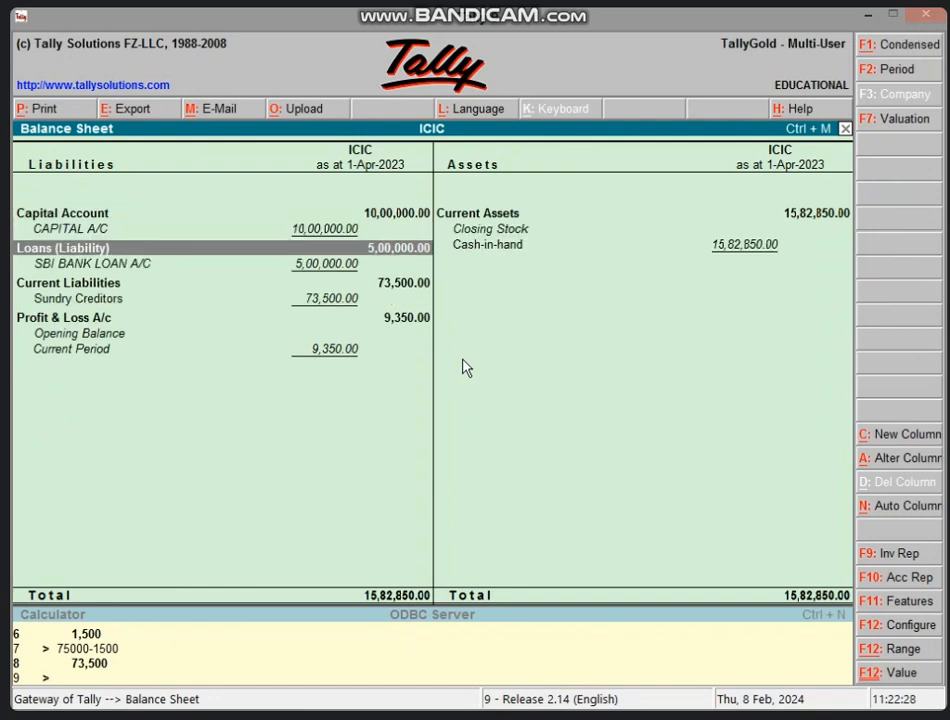
key(Down)
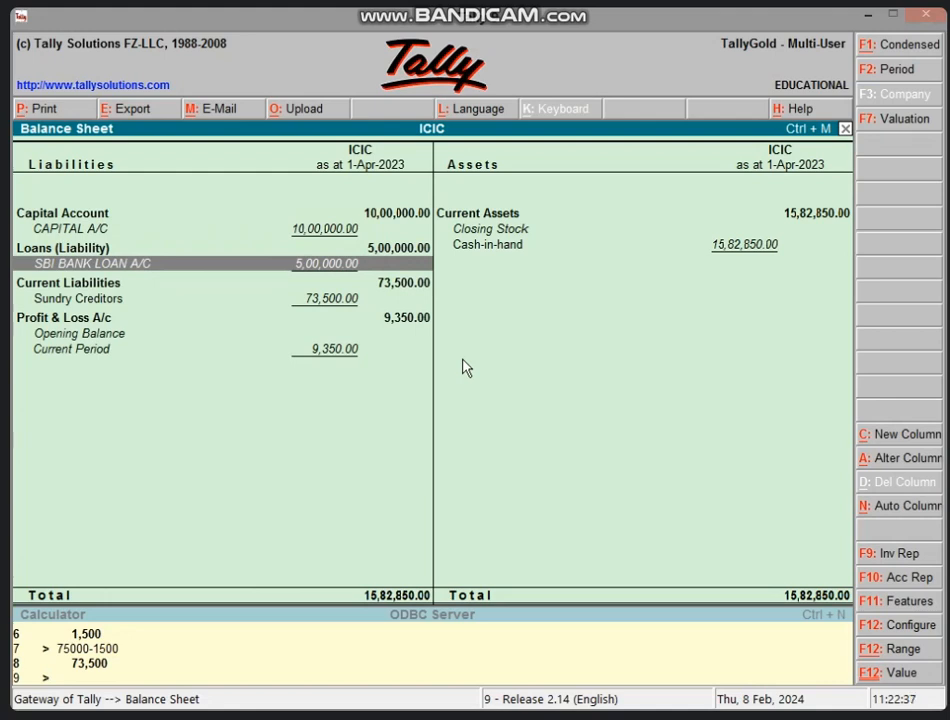
key(Escape)
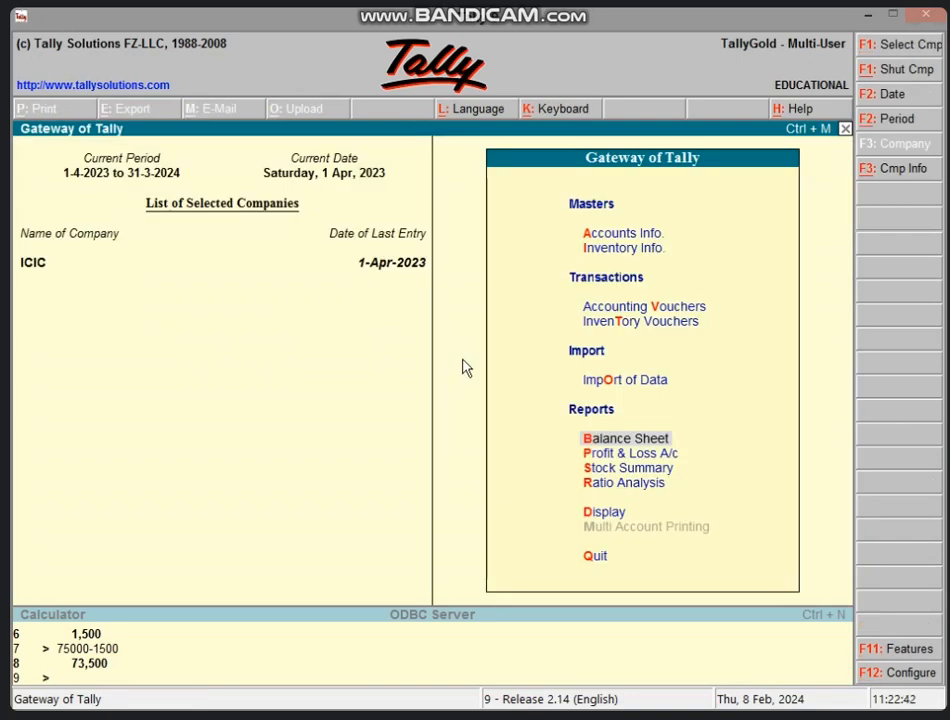
- Start a new journal voucher and create a ledger named INTEREST A/C from its debit line
key(v)
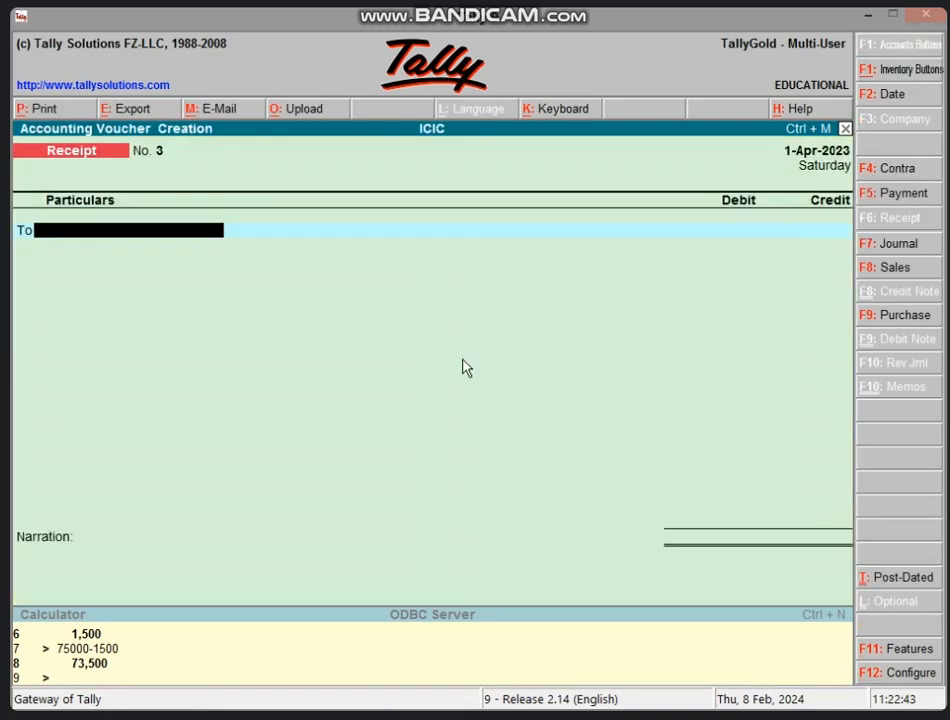
key(F7)
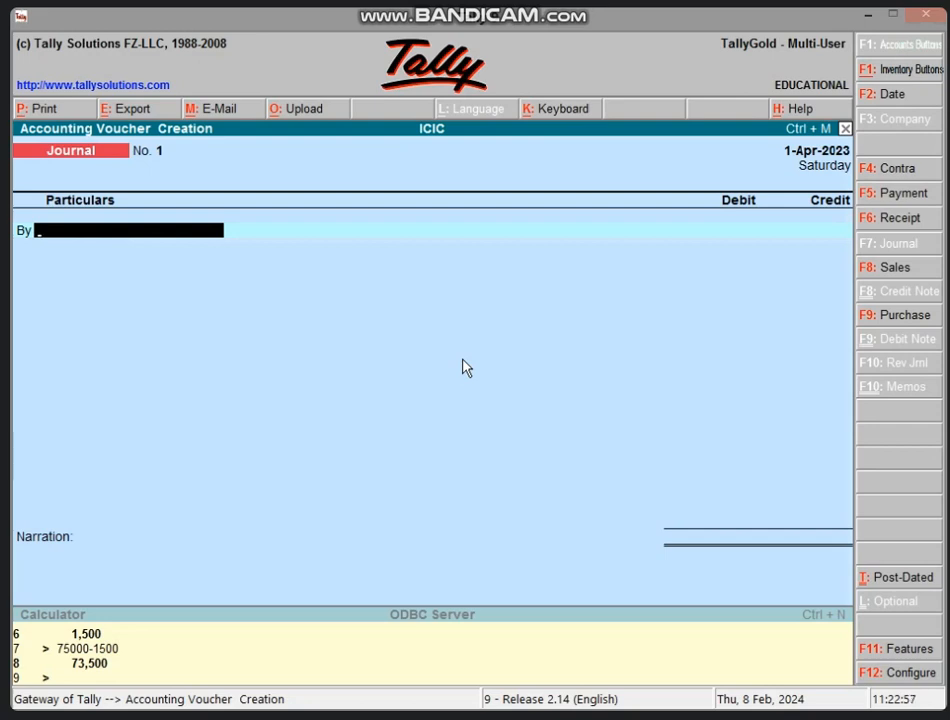
key(alt+c)
text(IN)
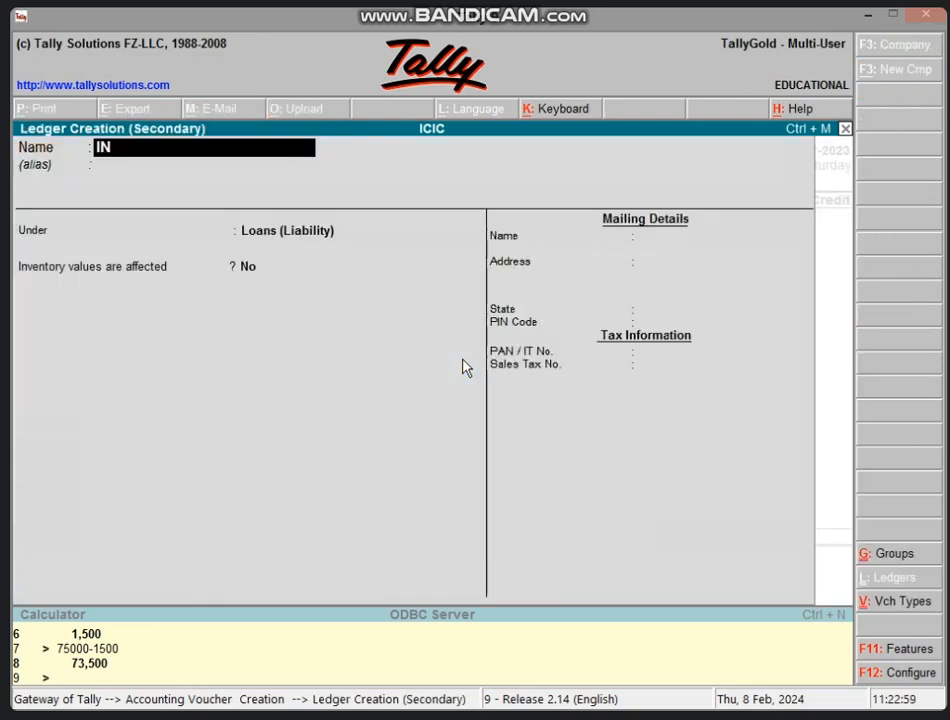
text(TEREST A)
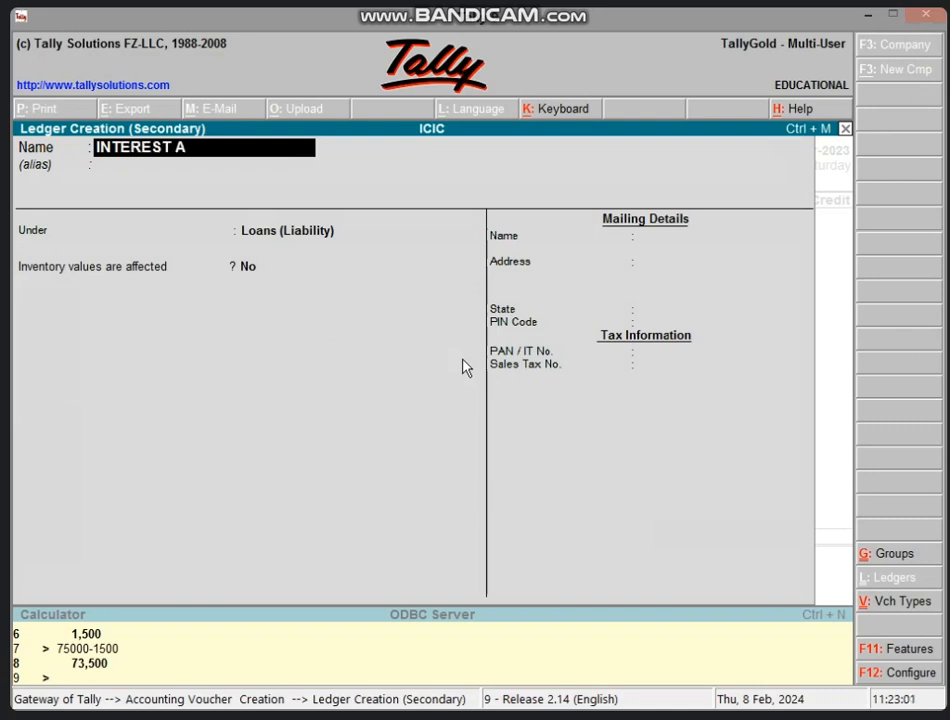
text(/C)
key(Return)
- Place the INTEREST A/C ledger under Indirect Expenses, keep inventory values unaffected and save it
key(Return)
text(IN)
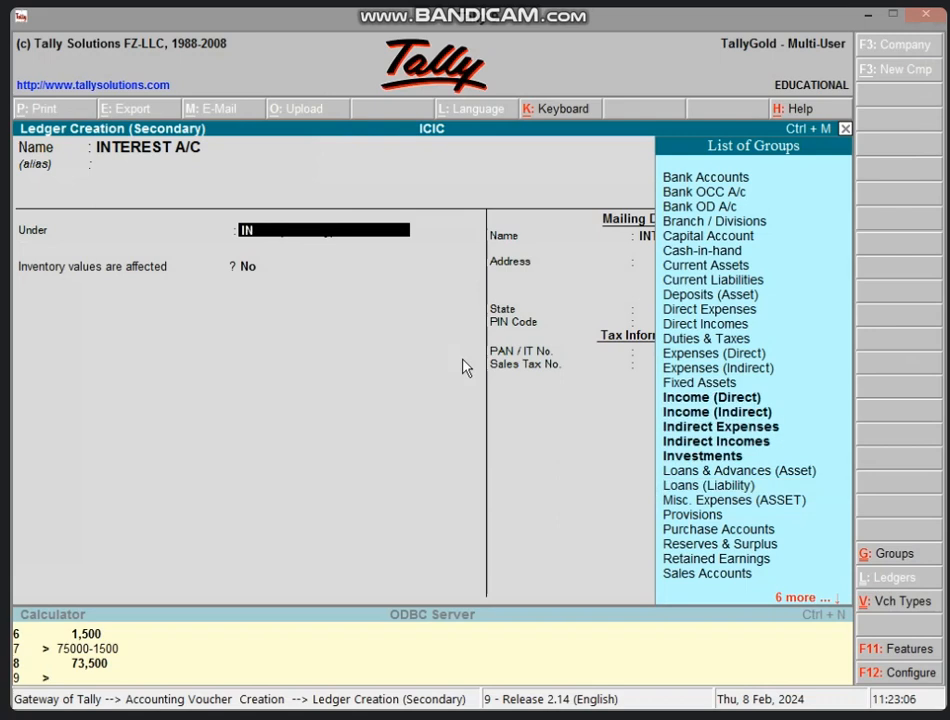
text(D)
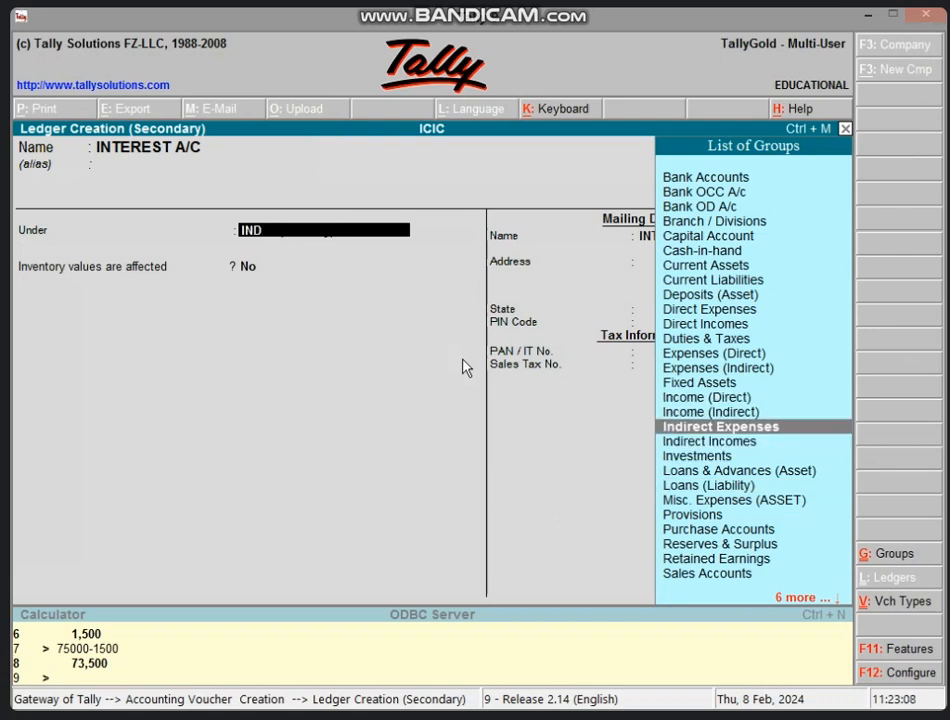
key(Return)
key(Return)
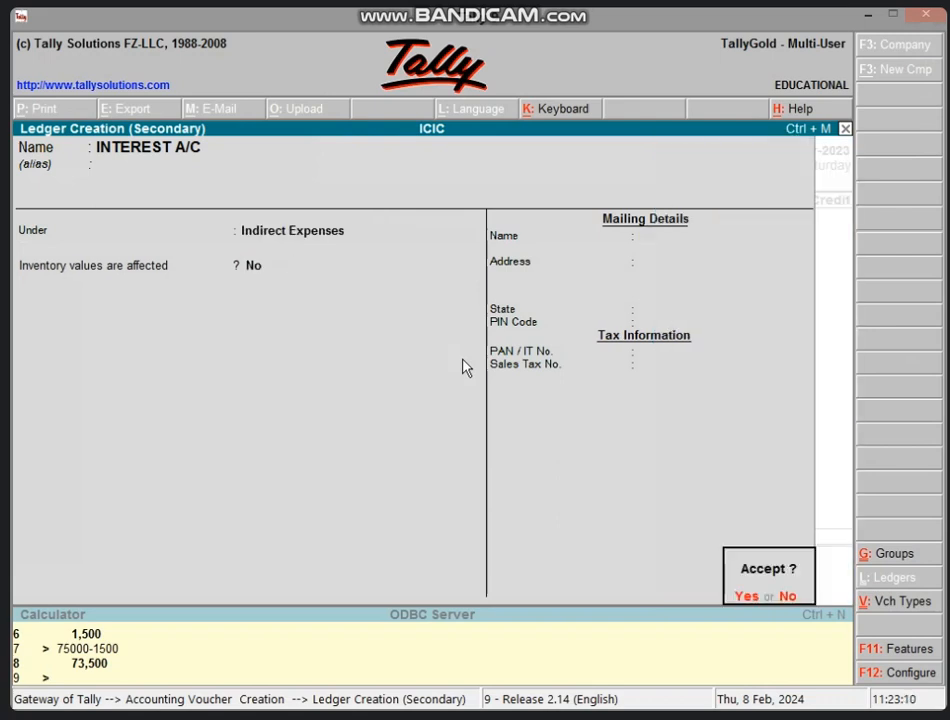
key(Return)
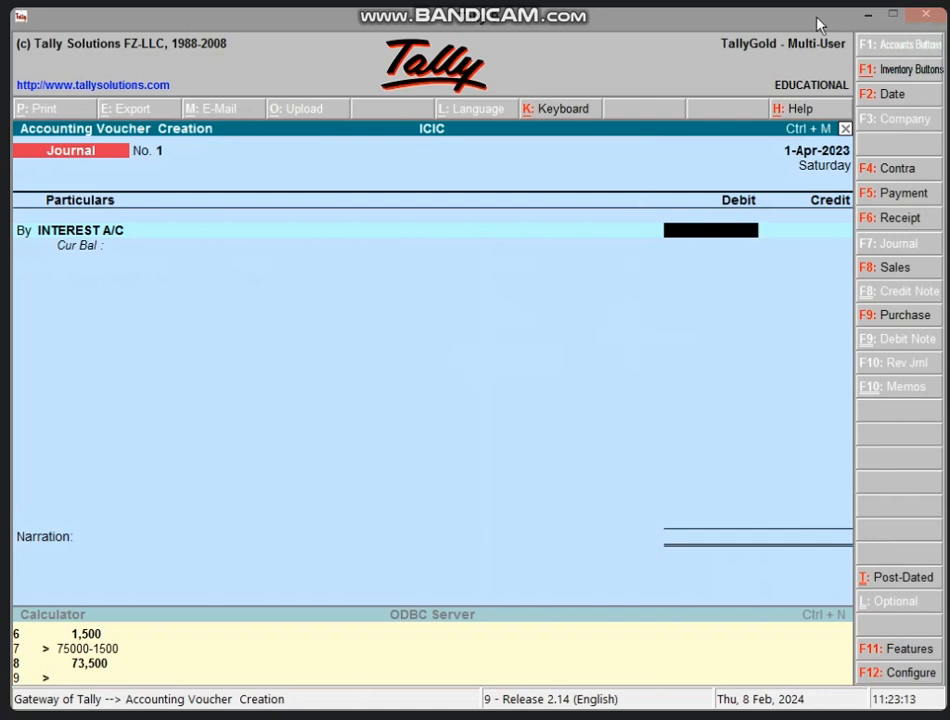
- Check the total interest in the Excel sheet, then return to Tally and debit INTEREST A/C with 1,00,000
click(867, 14)
click(407, 371)
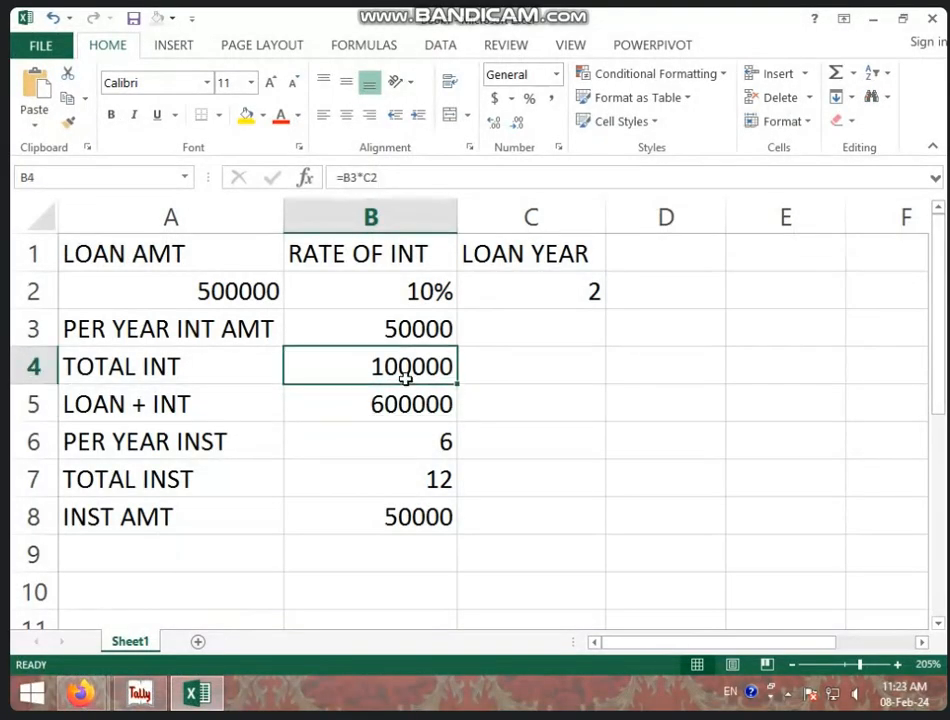
click(139, 692)
text(1)
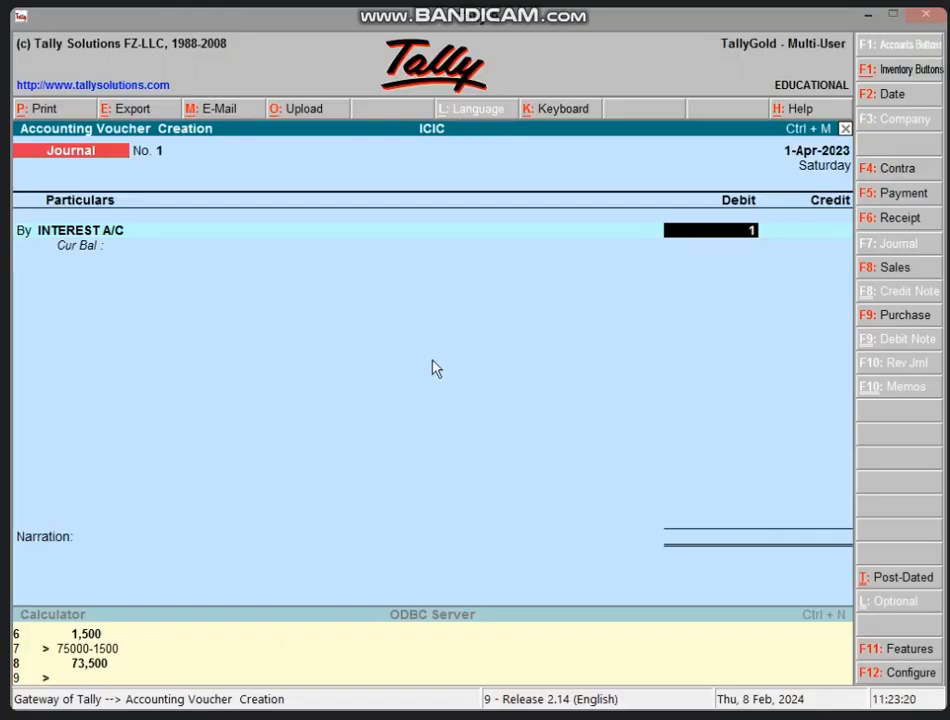
text(,00,000)
key(Return)
key(Return)
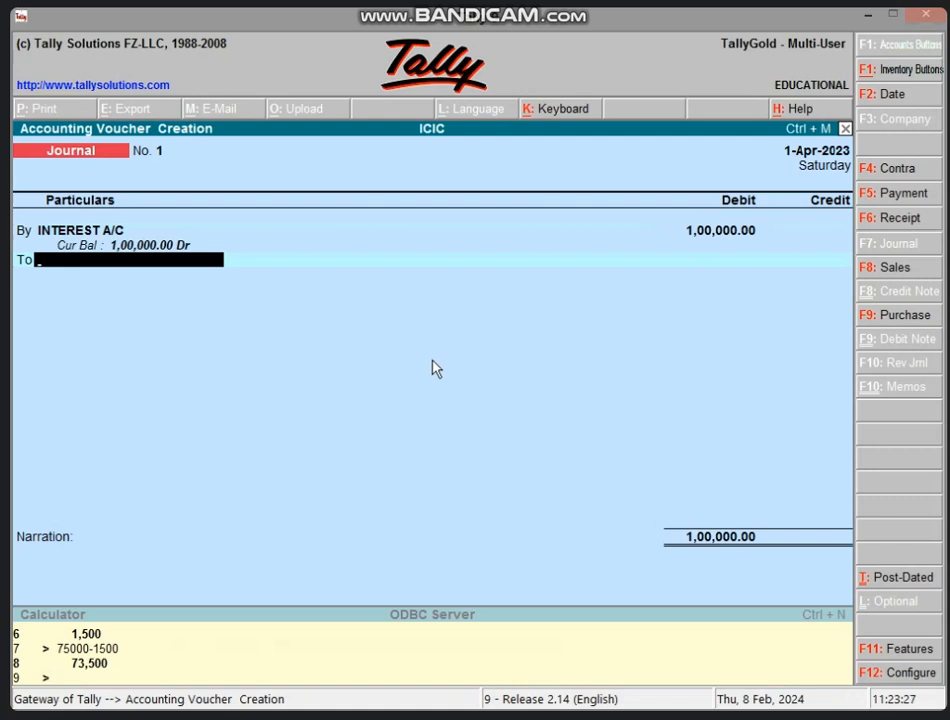
- Credit SBI BANK LOAN A/C with 1,00,000 in the journal voucher and save it without a narration
text(SB)
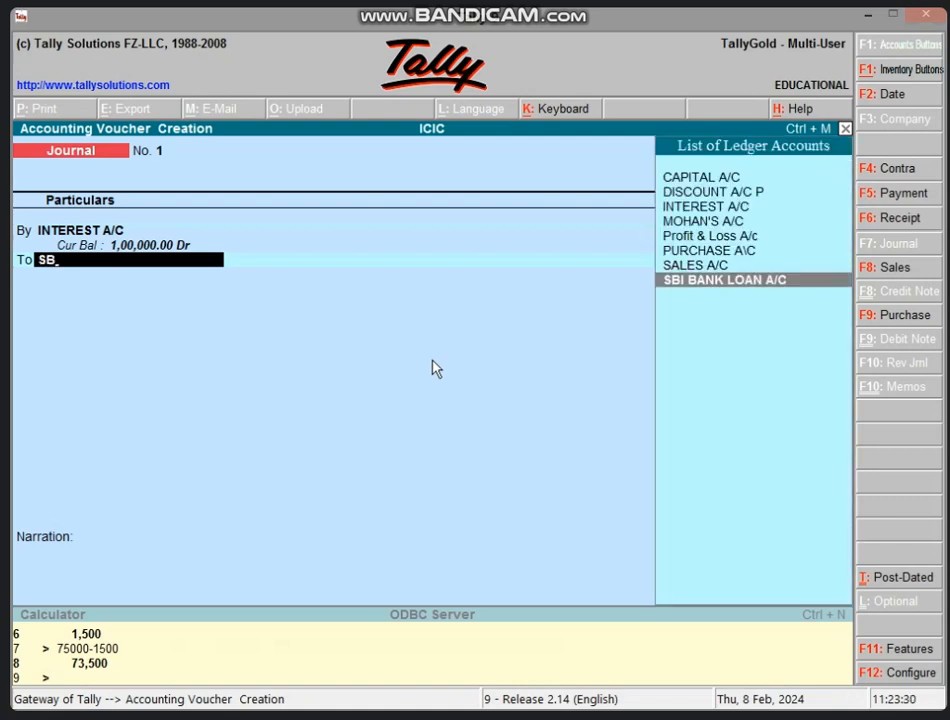
key(Return)
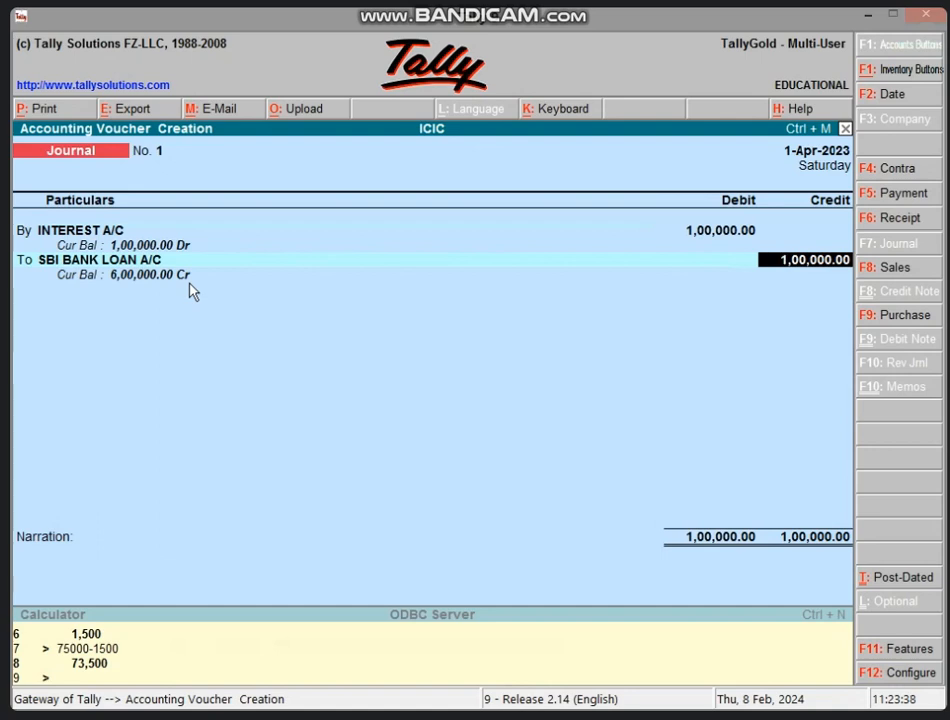
key(Return)
key(Return)
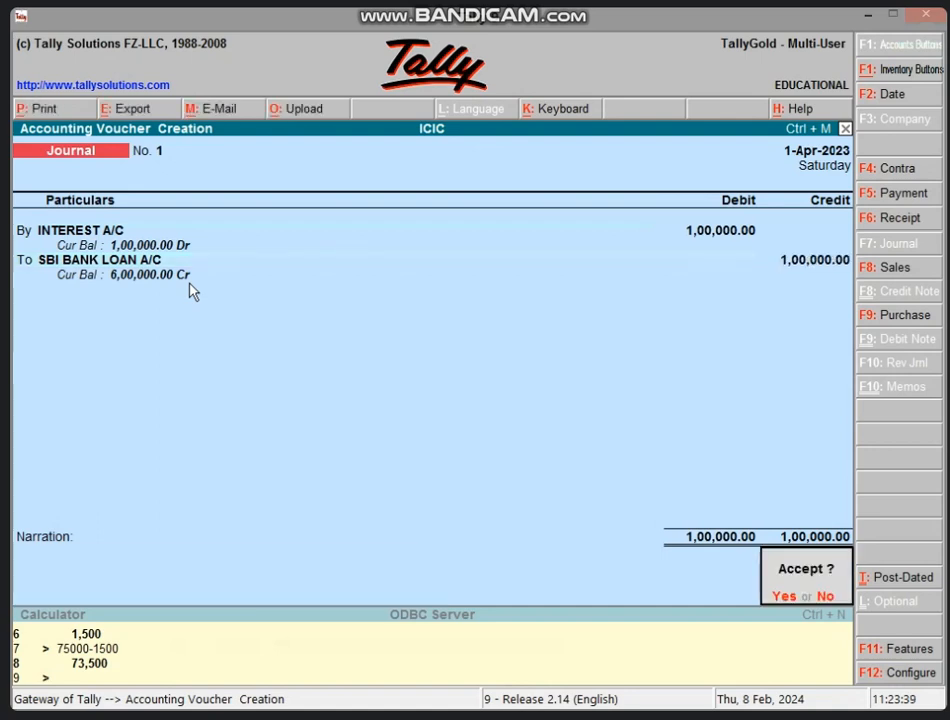
key(y)
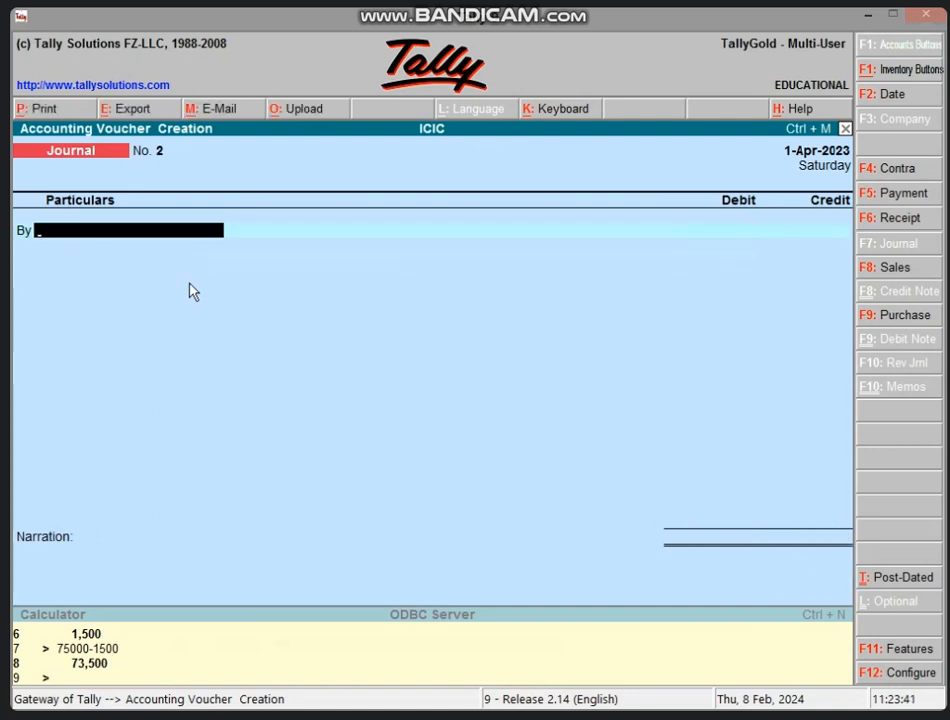
- Leave the blank journal voucher and examine the loan and Profit & Loss entries in the detailed balance sheet
key(Escape)
key(y)
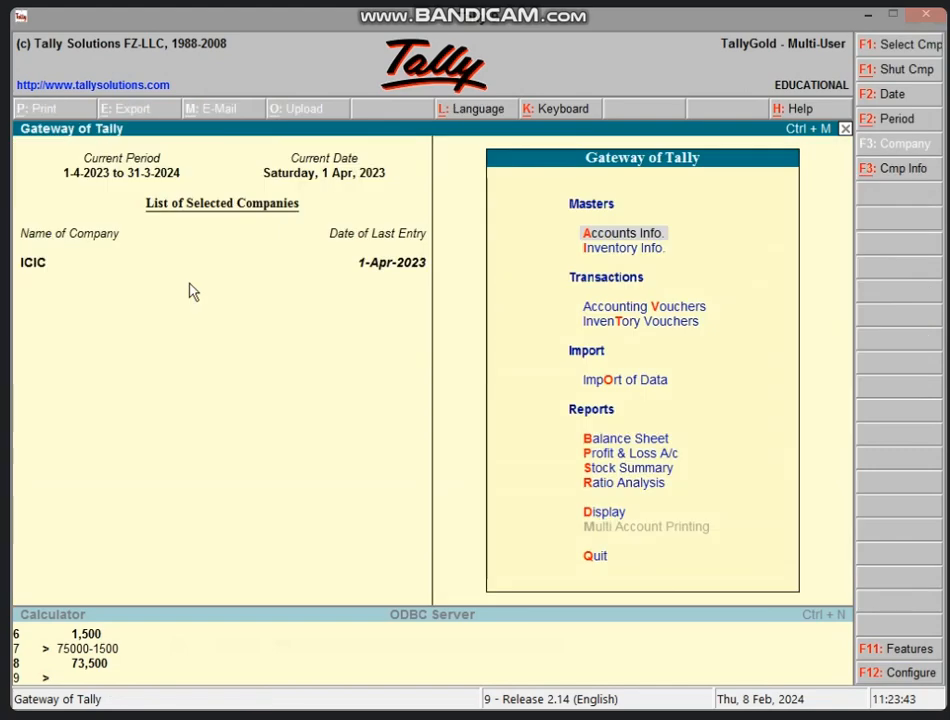
key(b)
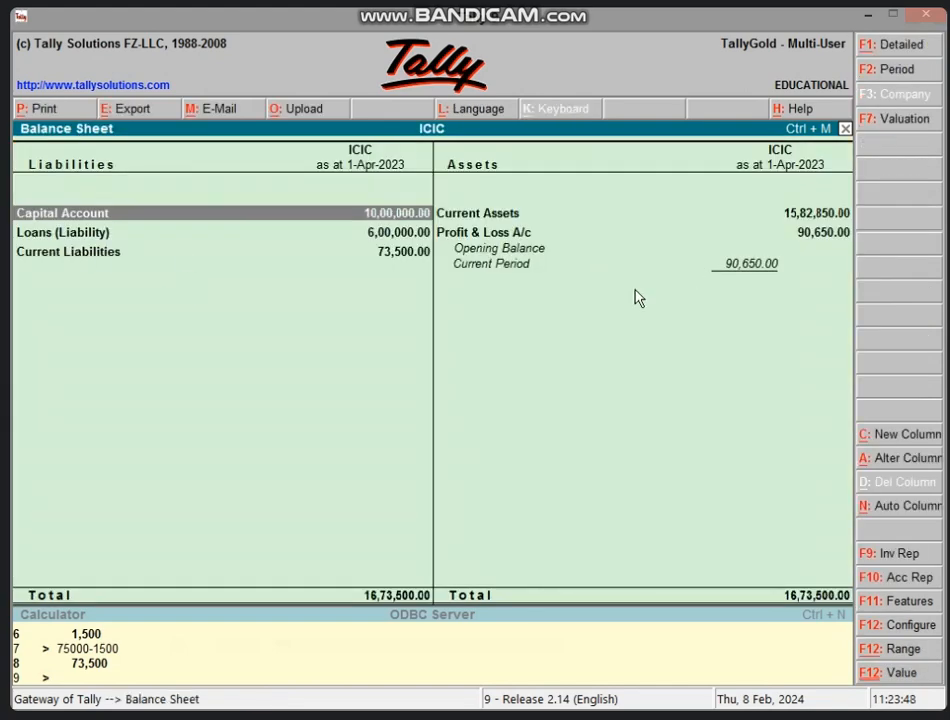
key(alt+F1)
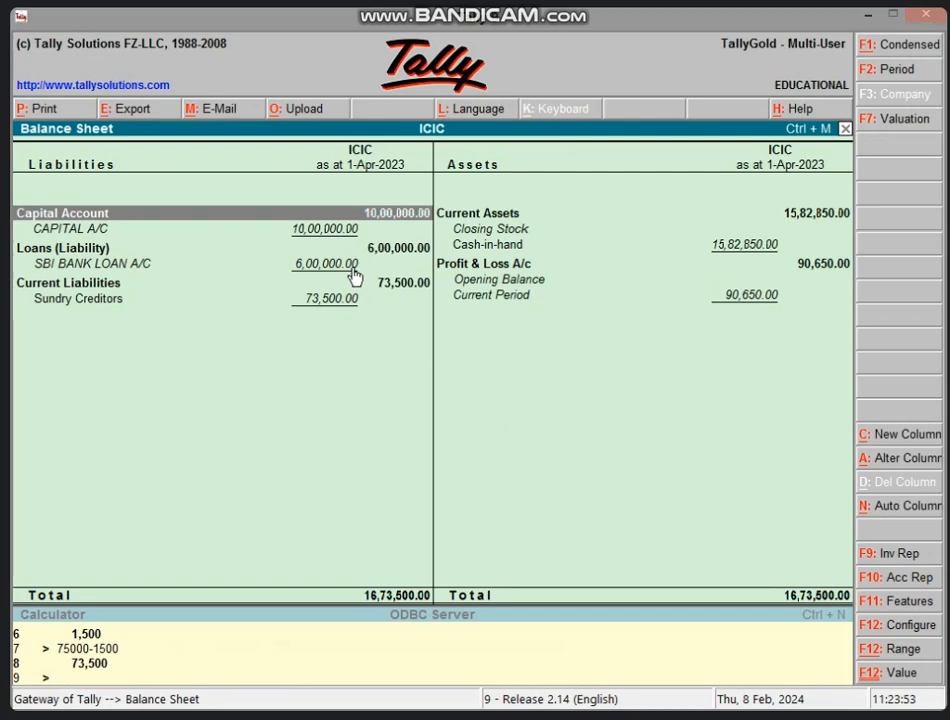
key(Escape)
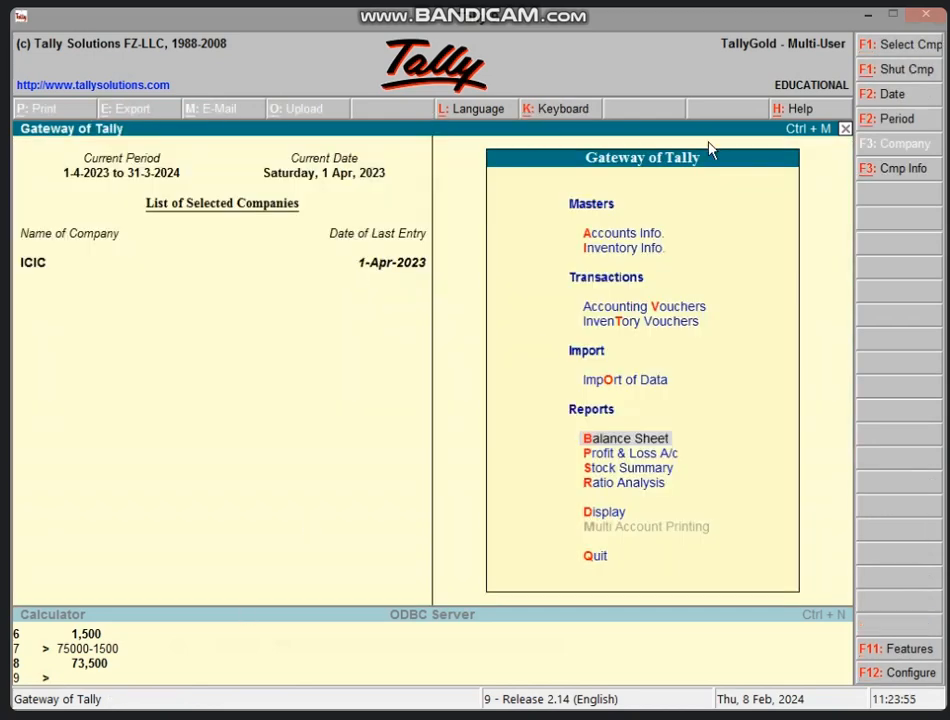
- Switch to the Excel loan sheet and review the loan plus interest, loan amount and total interest cells
click(866, 15)
click(413, 405)
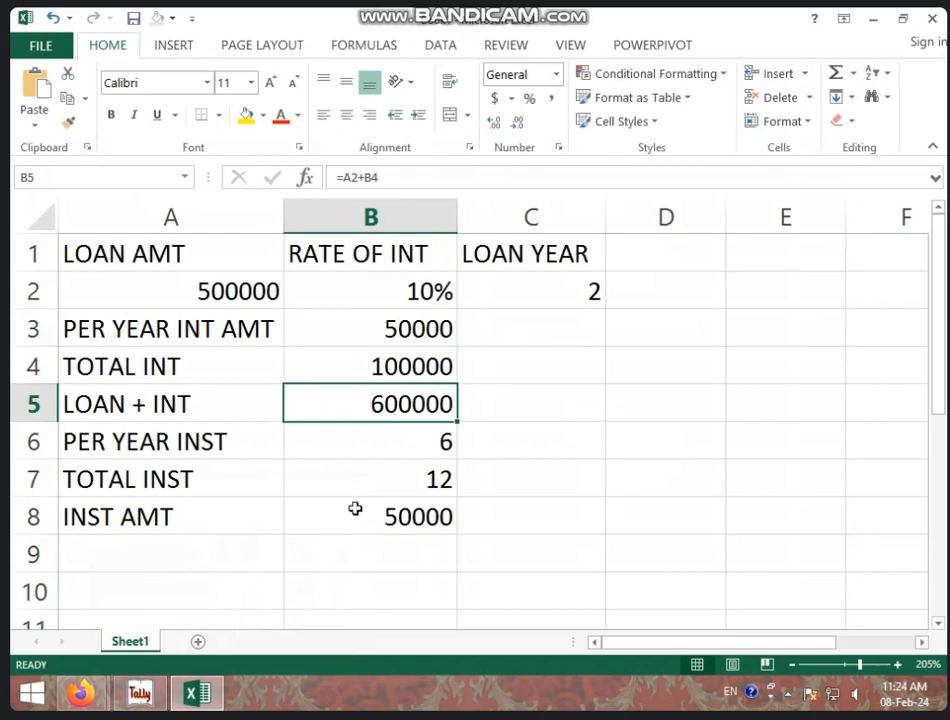
click(229, 284)
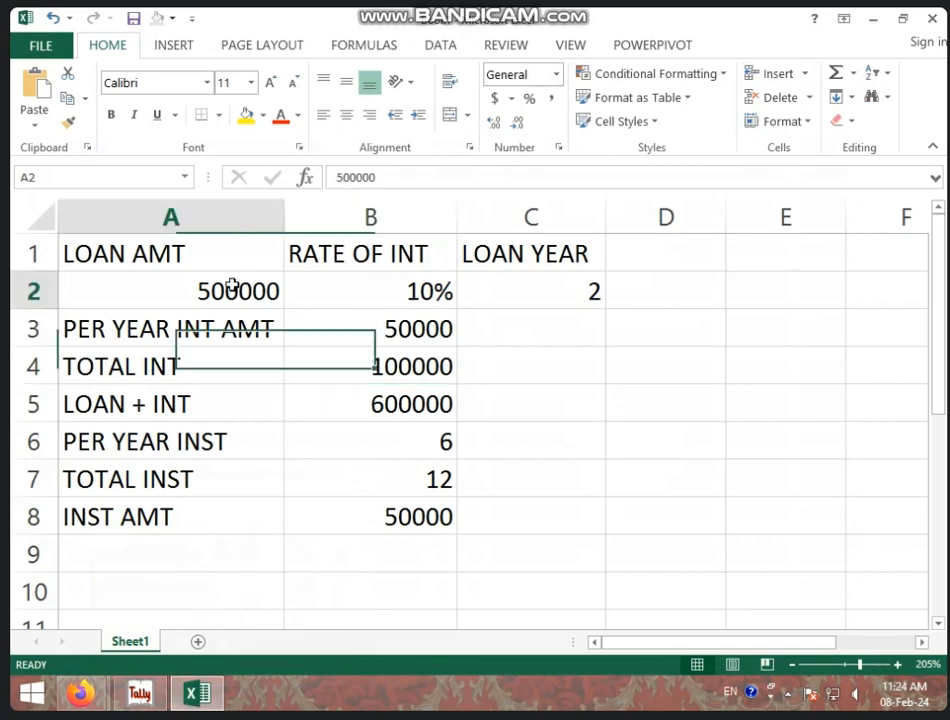
click(367, 368)
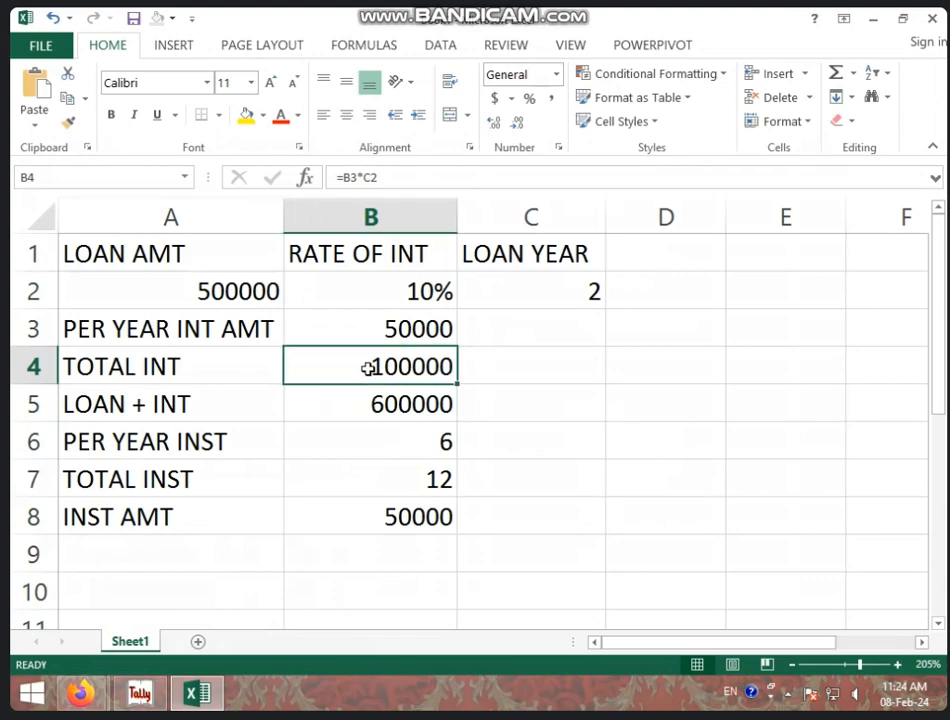